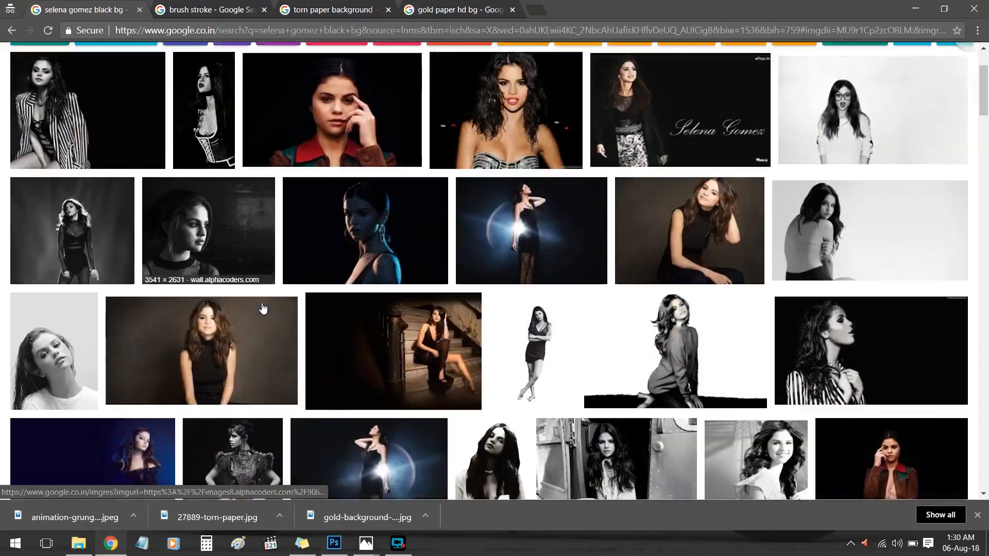
Browse the Selena Gomez black-background image results and previews for a suitable portrait
scroll(263, 309, "up", 2)
scroll(308, 254, "down", 7)
left_click(308, 255)
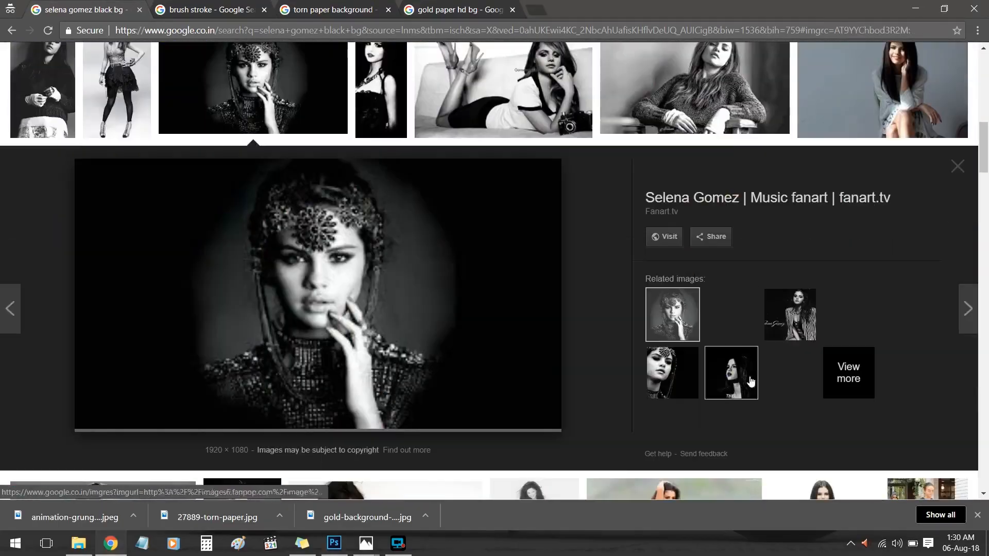
left_click(729, 315)
scroll(464, 262, "down", 16)
scroll(465, 262, "up", 20)
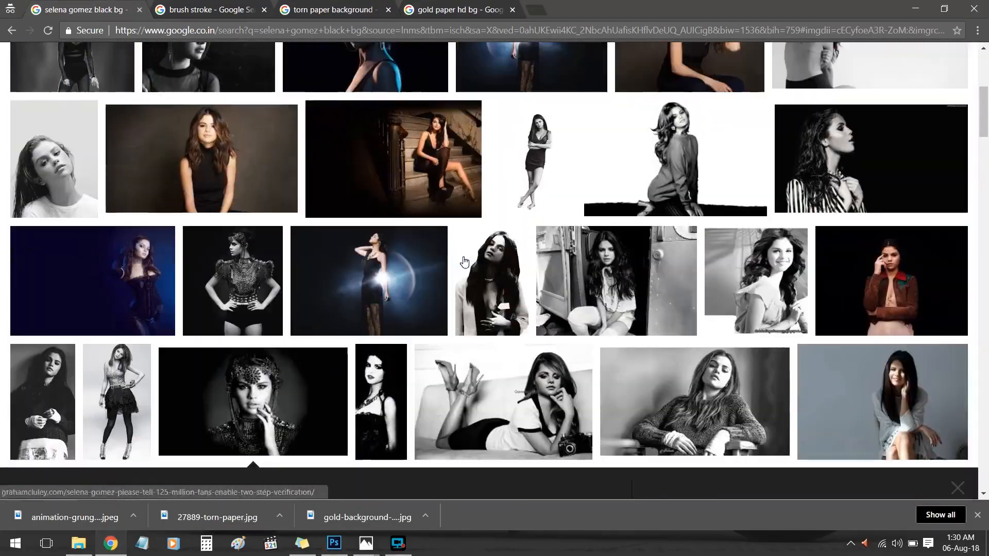
scroll(465, 262, "down", 7)
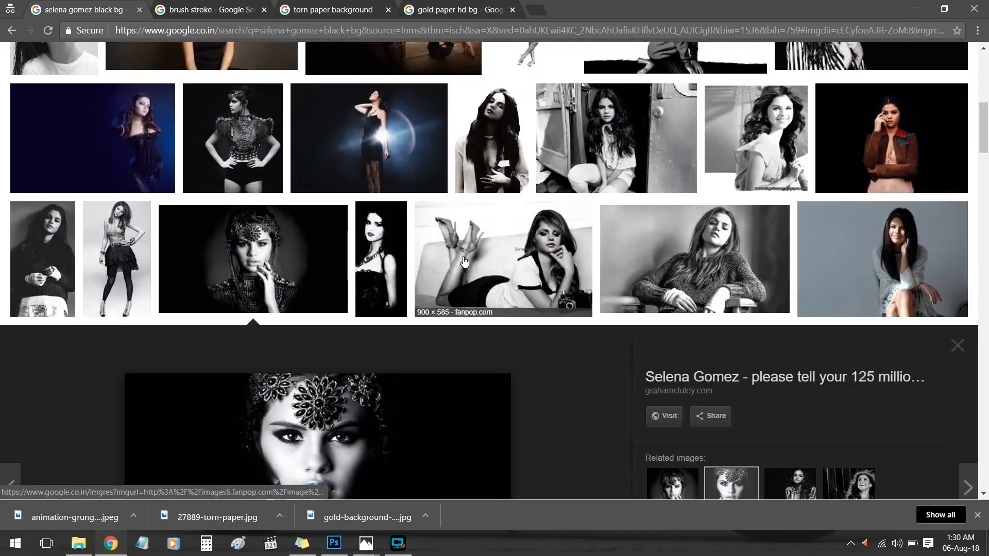
left_click(650, 271)
scroll(621, 263, "down", 3)
left_click(651, 320)
scroll(654, 275, "down", 7)
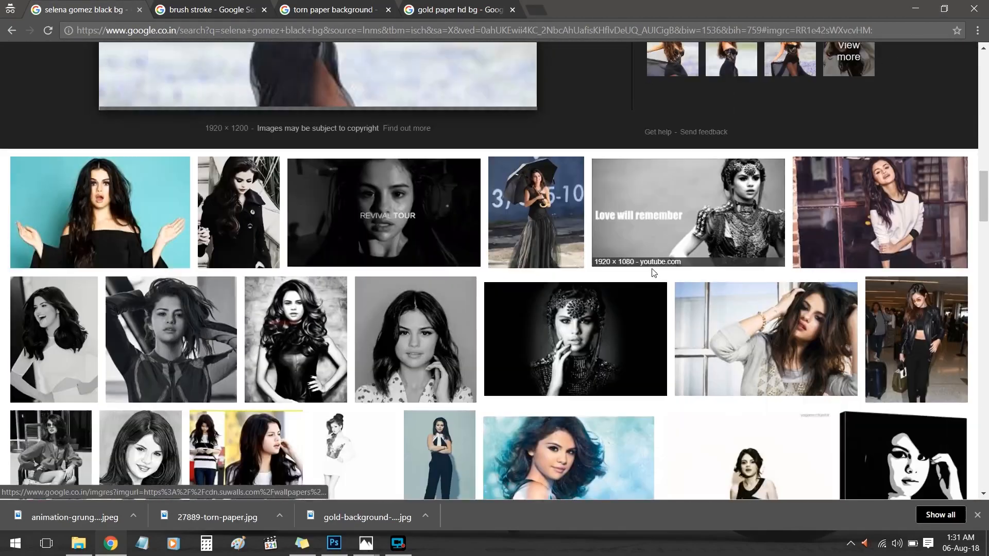
Copy the black-and-white portrait with the ornate headpiece and paste it into the blank Photoshop poster document
left_click(636, 320)
left_click(730, 334)
left_click(334, 544)
key("ctrl+v")
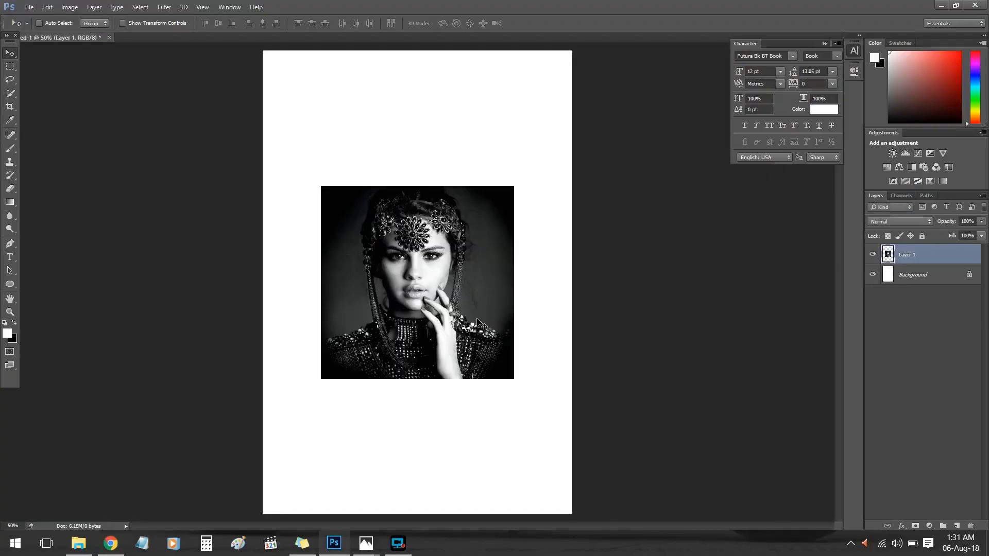
Enlarge the portrait to span the full canvas width and position it over the upper part of the canvas
left_click_drag(497, 308, 496, 170)
key("ctrl+t")
left_click_drag(515, 246, 584, 311)
left_click_drag(543, 208, 543, 259)
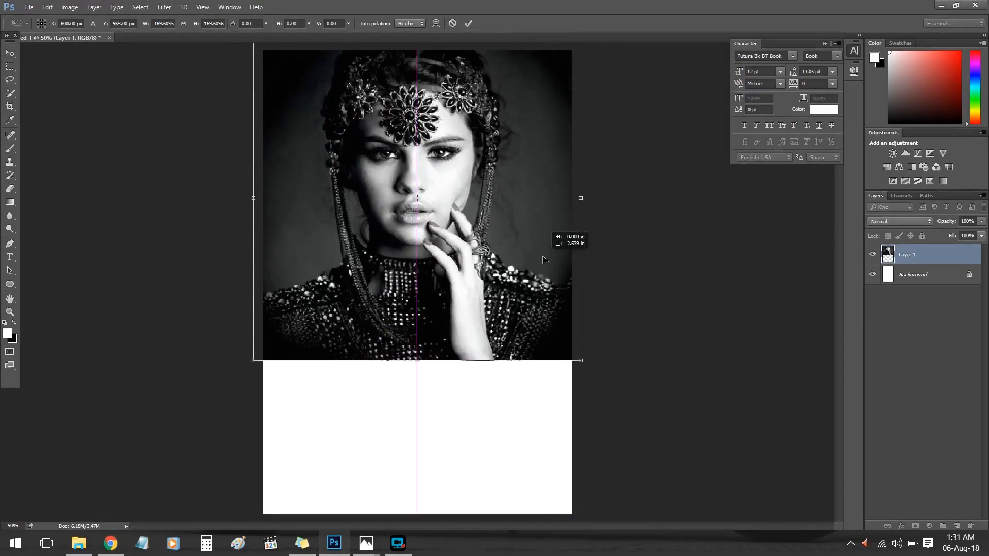
left_click_drag(582, 363, 577, 359)
left_click_drag(505, 278, 505, 288)
left_click(468, 23)
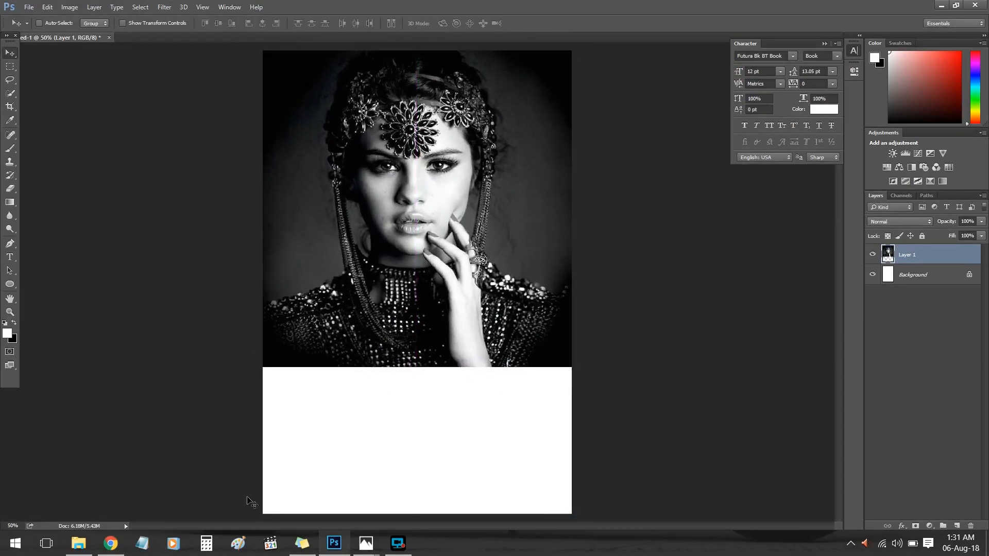
Copy the red torn paper image from the browser, paste it into the Photoshop poster and hide the portrait layer
left_click(111, 544)
left_click(335, 10)
scroll(371, 257, "up", 10)
scroll(429, 273, "down", 10)
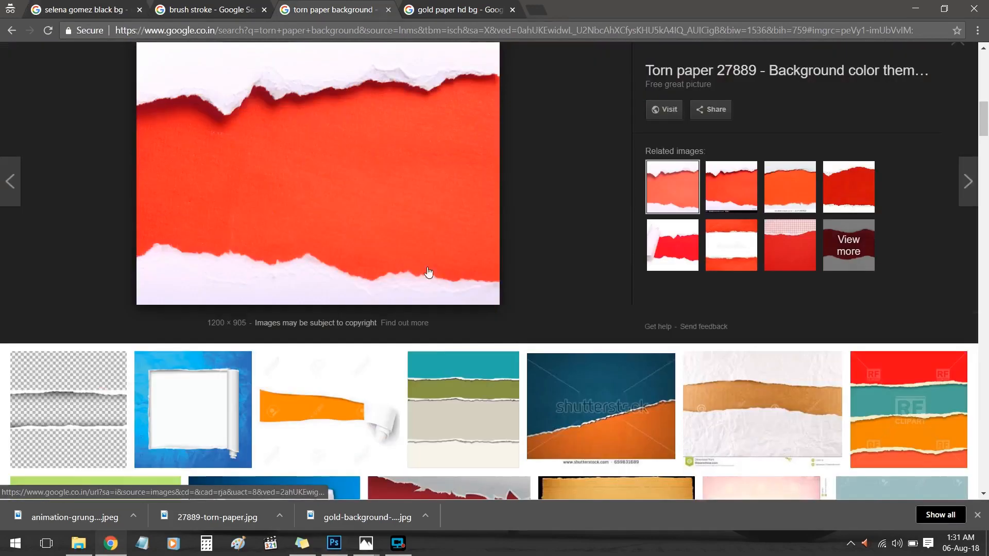
right_click(332, 163)
left_click(369, 294)
left_click(334, 544)
key("ctrl+v")
left_click(873, 274)
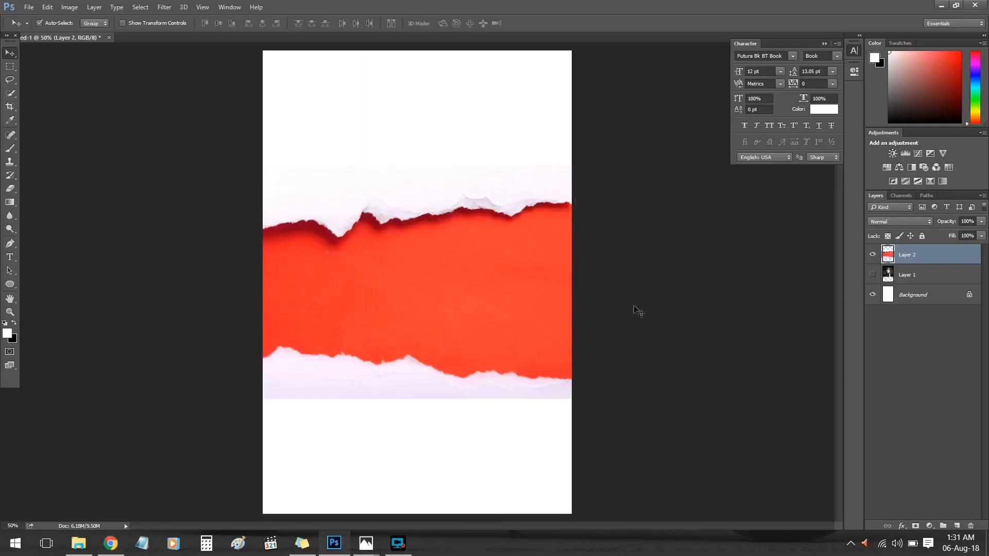
Rotate the torn paper image 90° clockwise so the strip runs vertically, and move it slightly up the canvas
key("ctrl+t")
mouse_move(583, 163)
left_mouse_down()
mouse_move(575, 359)
mouse_move(518, 431)
left_mouse_up()
left_click_drag(461, 329, 462, 307)
left_click(469, 24)
Select the red torn area with Quick Selection, fill it with black on a new layer and delete the torn paper layer
left_click(8, 93)
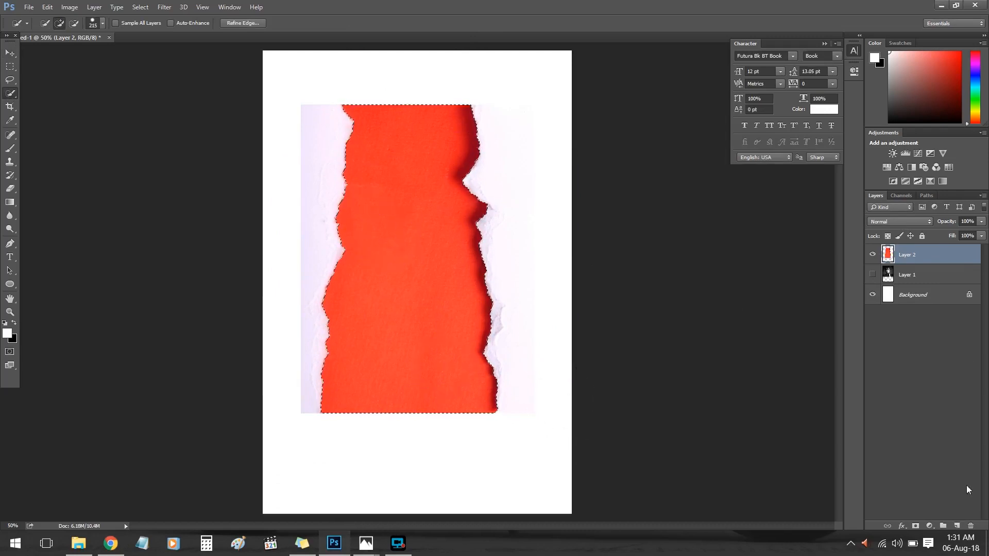
left_click(957, 526)
key("alt+BackSpace")
left_click(918, 282)
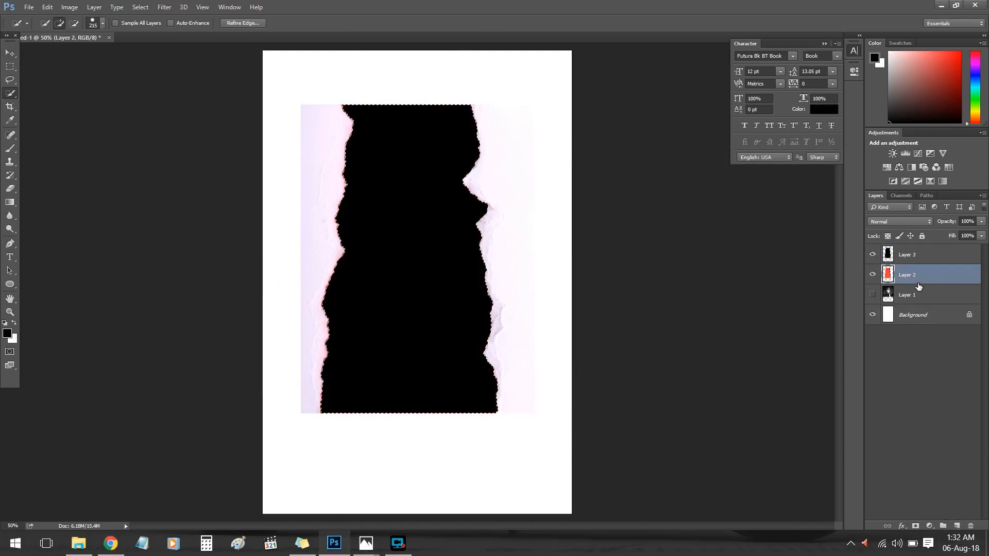
left_click_drag(907, 275, 971, 526)
Move the black torn shape to the canvas's upper edge and distort it to a wider shape covering the upper half
left_click_drag(385, 313, 349, 258)
key("ctrl+t")
left_click_drag(463, 362, 391, 261)
left_click_drag(409, 158, 454, 160)
left_click_drag(414, 239, 422, 239)
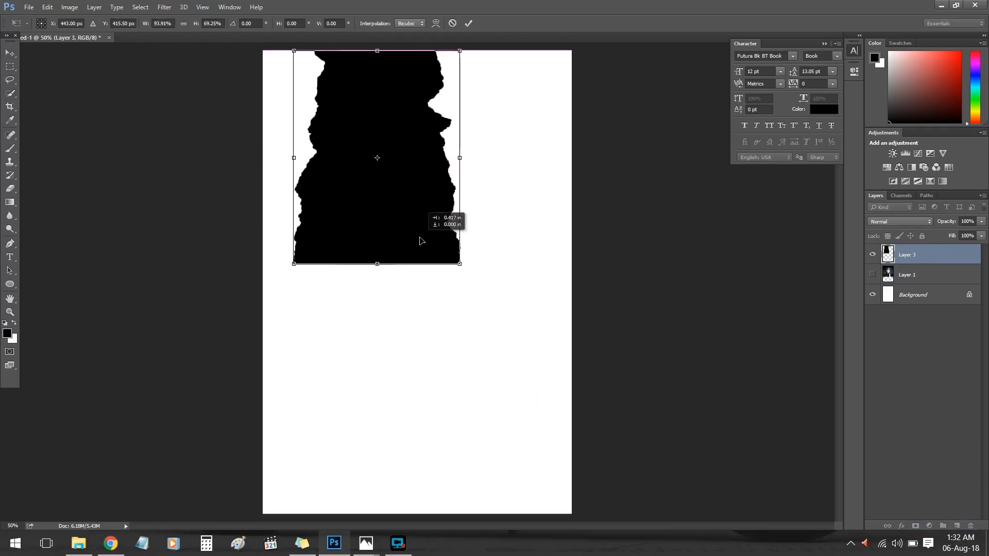
mouse_move(461, 159)
left_mouse_down()
mouse_move(510, 159)
mouse_move(458, 159)
left_mouse_up()
left_click_drag(457, 51, 499, 51)
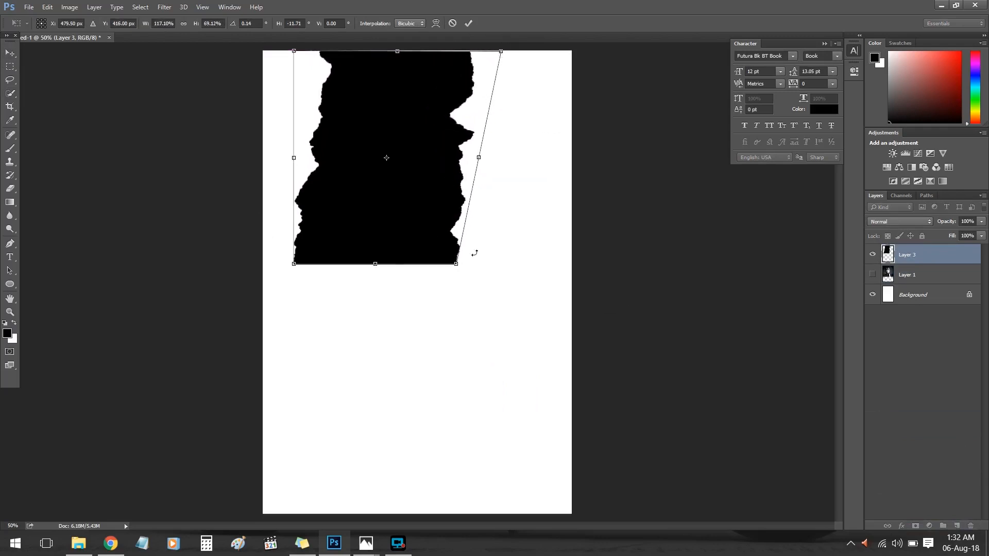
left_click_drag(456, 264, 497, 285)
left_click(469, 24)
Duplicate the black torn shape, rotate the copy 180° and align it below the original to fill the lower half
key("ctrl+j")
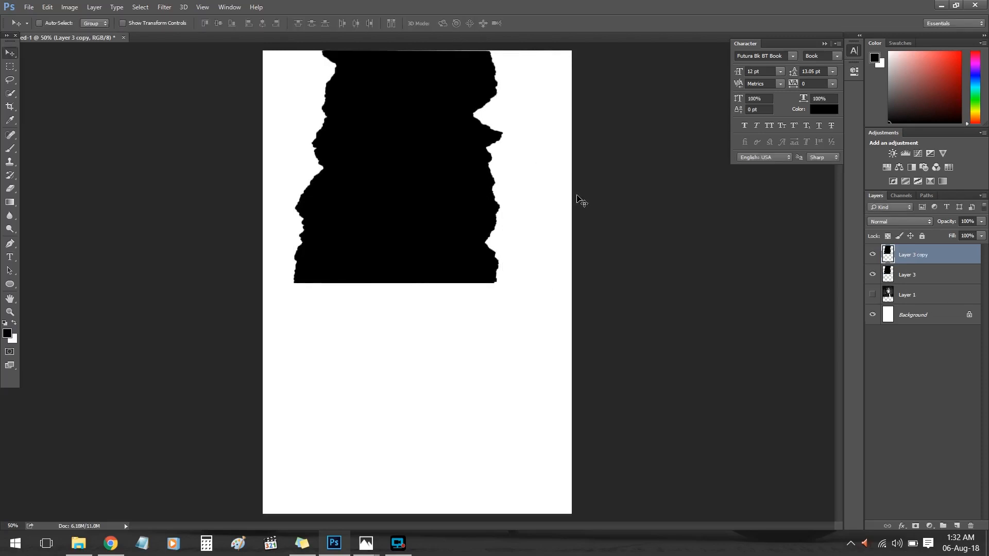
left_click_drag(463, 183, 458, 374)
key("ctrl+t")
right_click(441, 370)
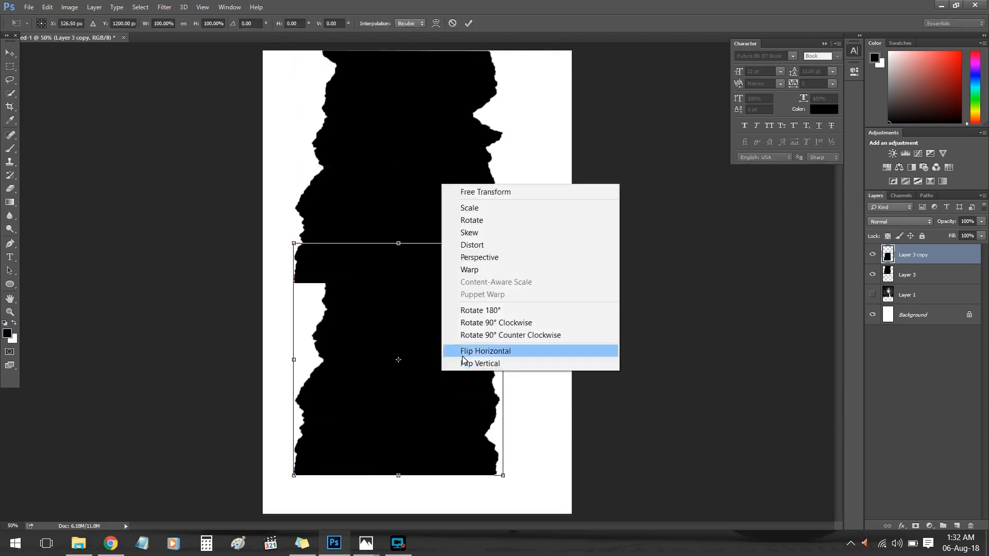
left_click(462, 355)
key("ctrl+z")
right_click(462, 357)
left_click(507, 337)
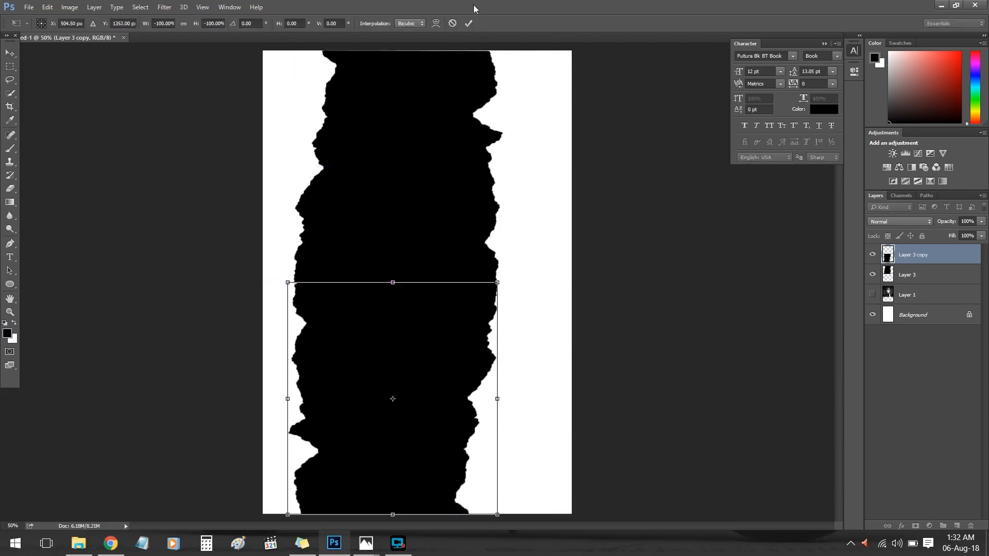
key("Return")
left_click(908, 274, "ctrl")
key("ctrl+e")
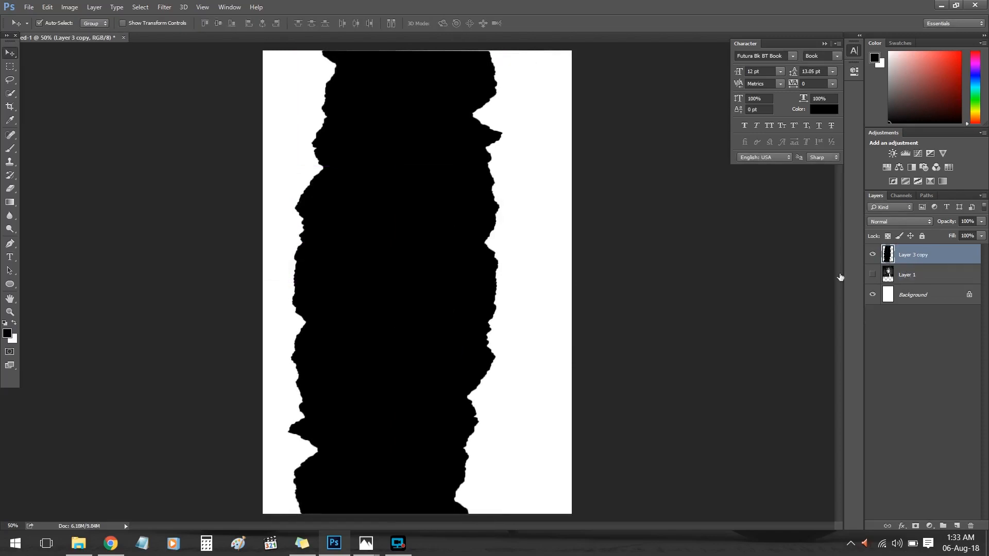
key("ctrl+z")
Try a vertical flip on the lower torn shape, undo it and flip that copy horizontally instead
left_click(872, 381)
left_click(914, 255)
key("ctrl+t")
right_click(400, 390)
left_click(457, 381)
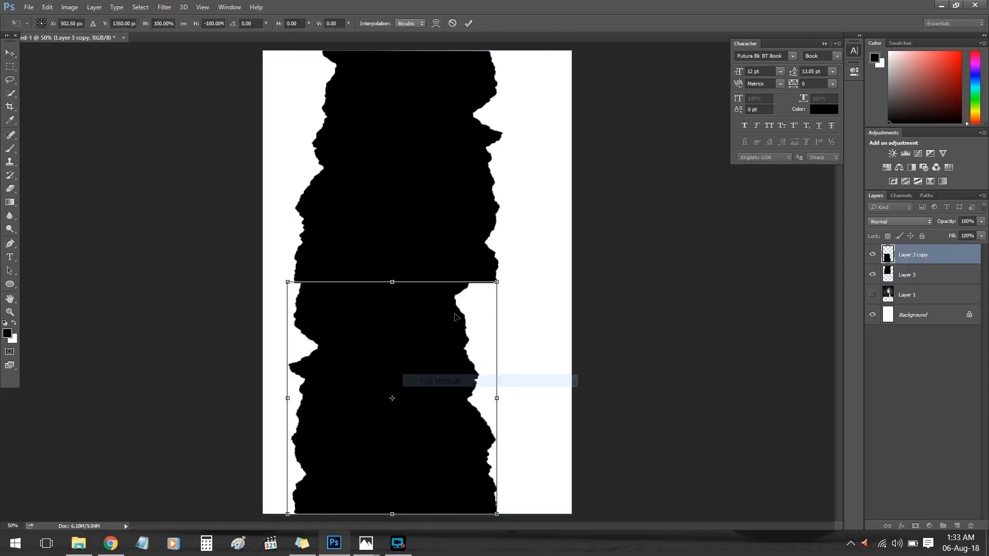
key("ctrl+z")
right_click(457, 387)
left_click(458, 380)
key("Return")
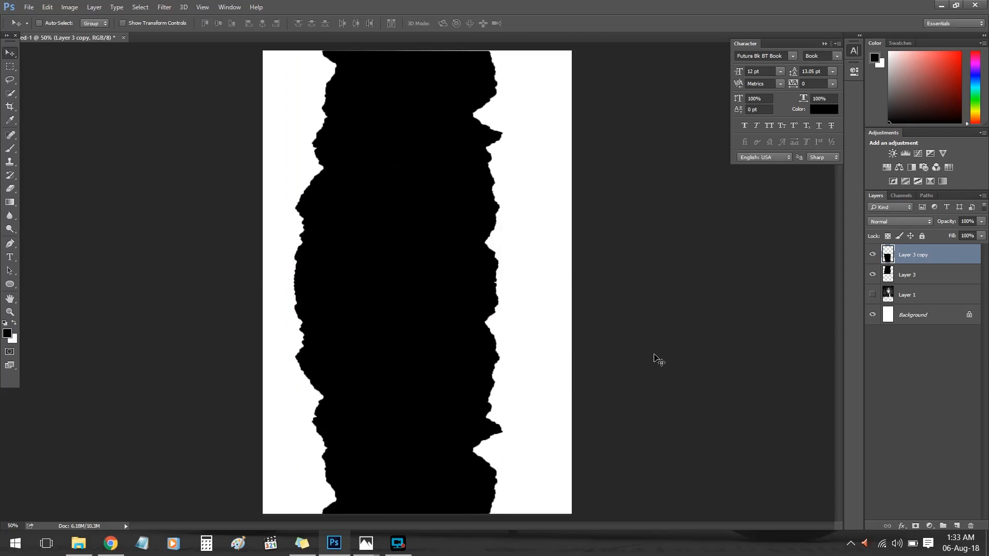
Flip the lower torn shape horizontally again and realign it beneath the upper half
key("ctrl+t")
right_click(495, 387)
left_click(530, 361)
left_click_drag(487, 319, 480, 318)
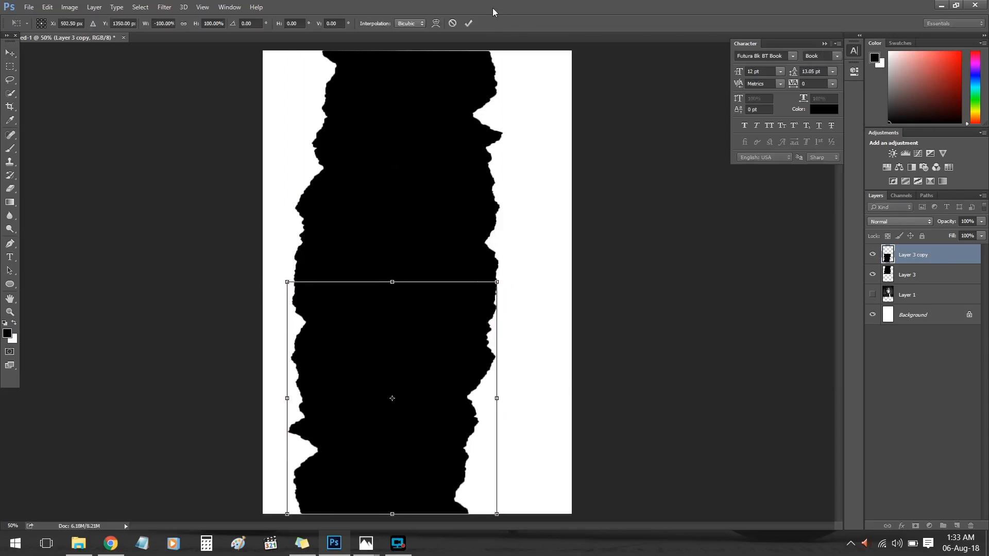
left_click(468, 23)
Merge the two torn shape layers, and move the merged shape toward the canvas centre while enlarging it to about 105%
left_click(913, 276, "ctrl")
key("ctrl+e")
left_click_drag(466, 384, 481, 405)
key("ctrl+t")
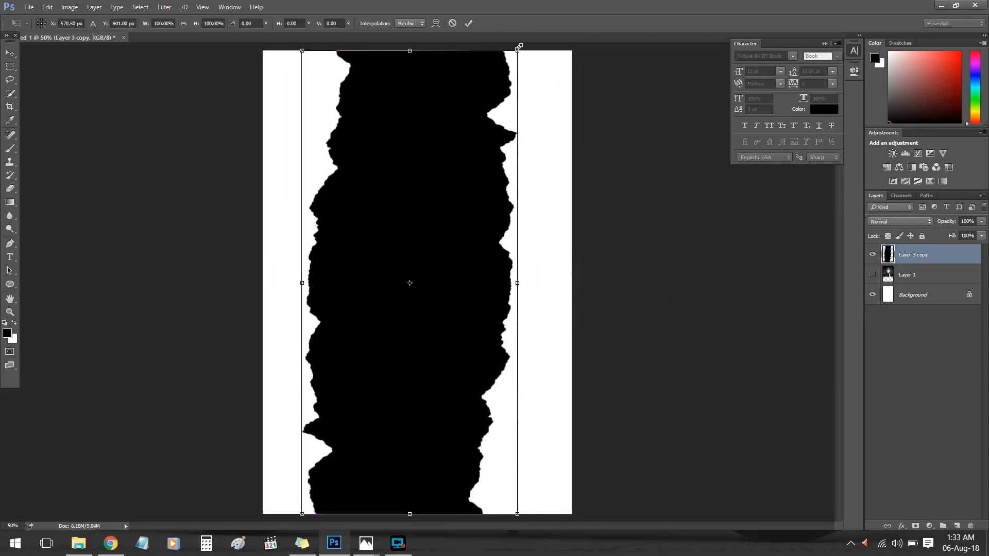
left_click_drag(519, 48, 532, 40)
key("Return")
Rotate the merged torn shape about 3.5° counterclockwise, reduce it slightly and nudge it sideways toward the canvas centre
key("z")
left_click_drag(553, 276, 521, 274)
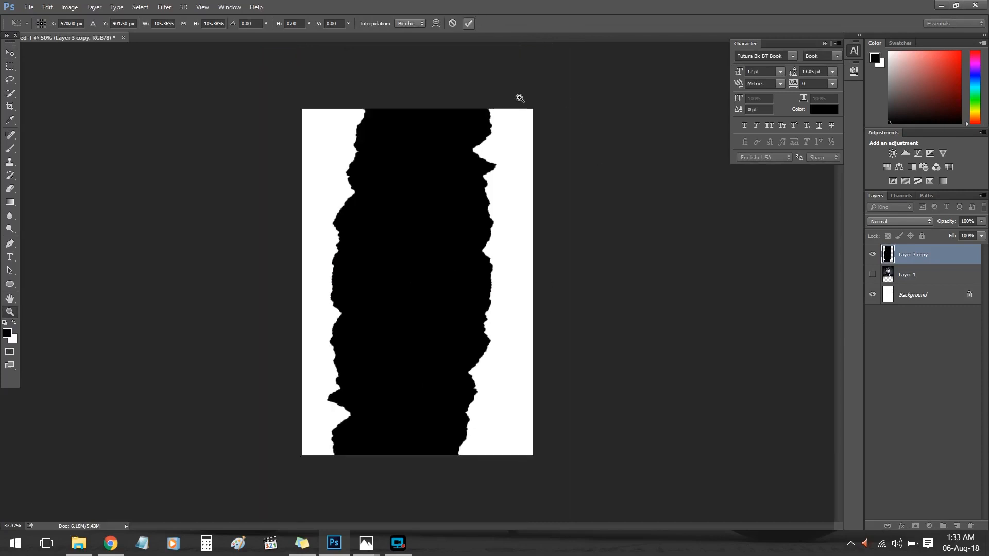
key("ctrl+t")
left_click_drag(518, 101, 507, 86)
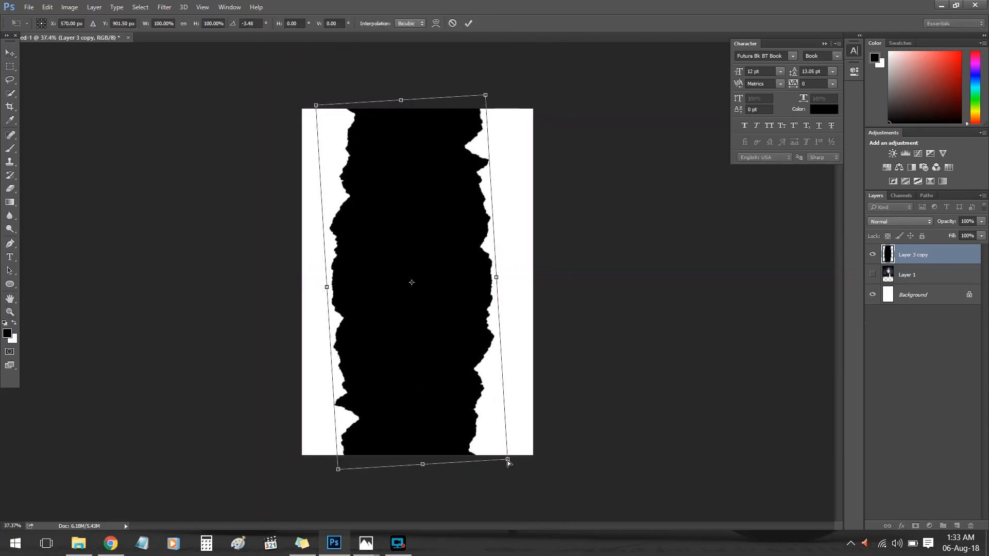
mouse_move(508, 460)
left_mouse_down()
mouse_move(525, 457)
mouse_move(503, 457)
left_mouse_up()
key("Return")
key("ctrl+a")
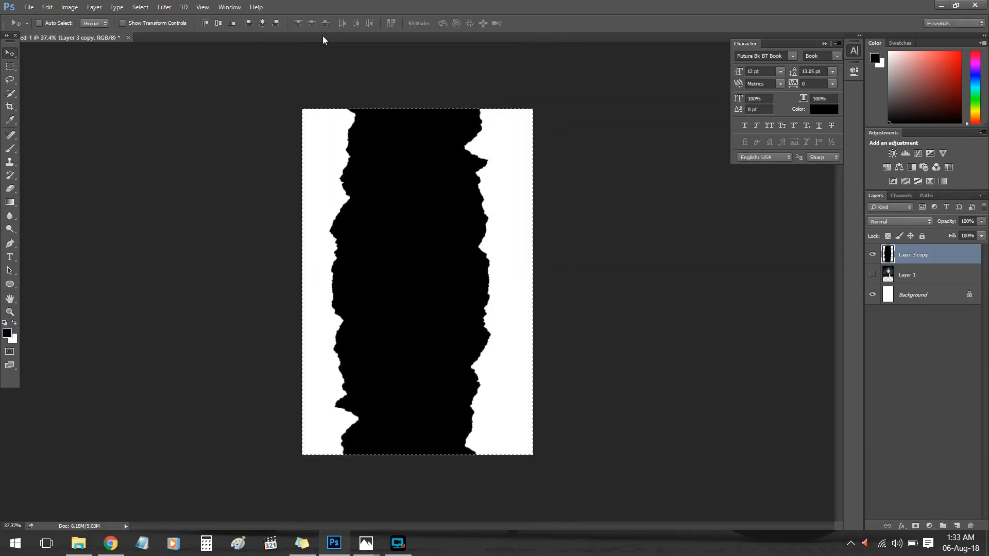
key("ctrl+d")
left_click_drag(450, 161, 457, 161)
Show the portrait layer, move it above the torn shape layer and clip it to that shape
key("ctrl+space")
left_click_drag(397, 170, 417, 180)
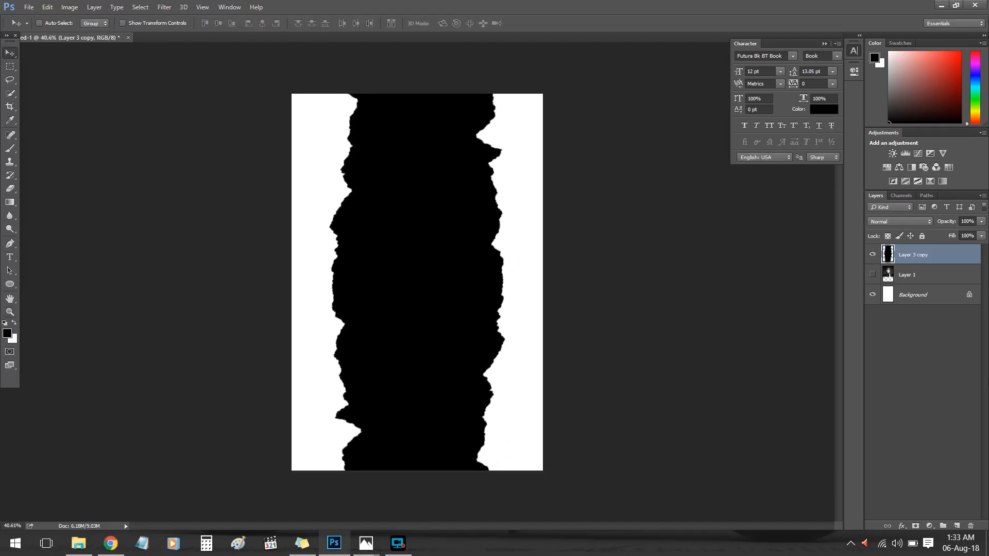
left_click(872, 274)
left_click_drag(912, 274, 935, 261)
left_click(925, 264, "alt")
Scale the clipped portrait to about 87% and position it within the upper part of the torn shape
left_click_drag(511, 357, 482, 315)
key("ctrl+t")
left_click_drag(541, 335, 529, 314)
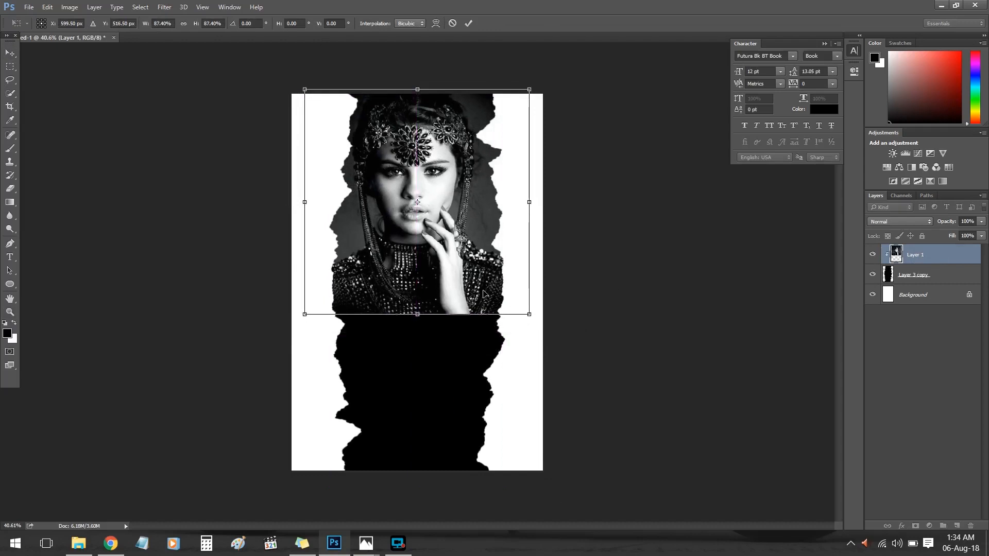
left_click_drag(483, 291, 484, 295)
left_click(469, 24)
key("ctrl+space")
left_click_drag(368, 237, 408, 244)
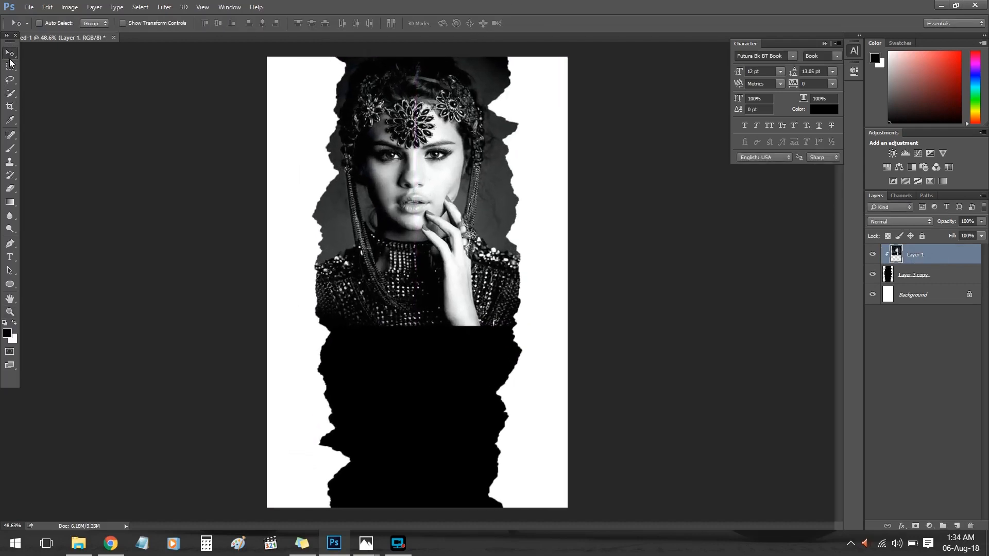
Save the document as Poster_02.psd in the Posters folder on The Artist (E:) drive
key("ctrl+s")
left_click(61, 214)
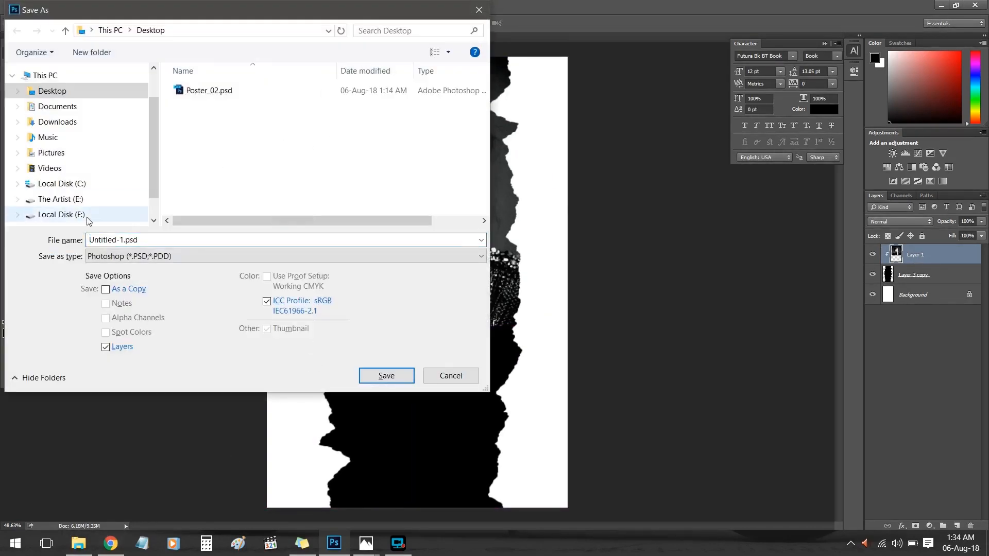
left_click(77, 201)
double_click(202, 201)
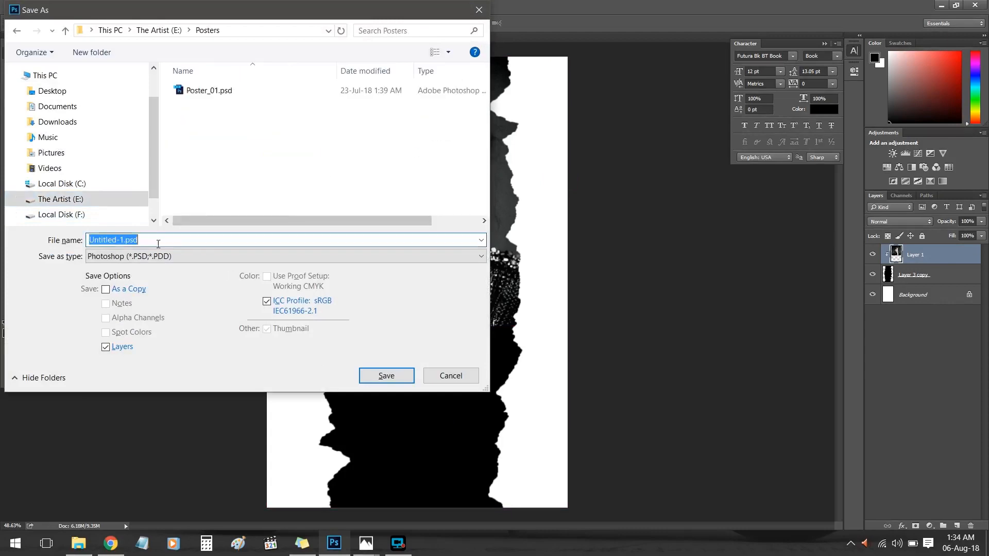
left_click(209, 90)
left_click(115, 240)
key("Escape")
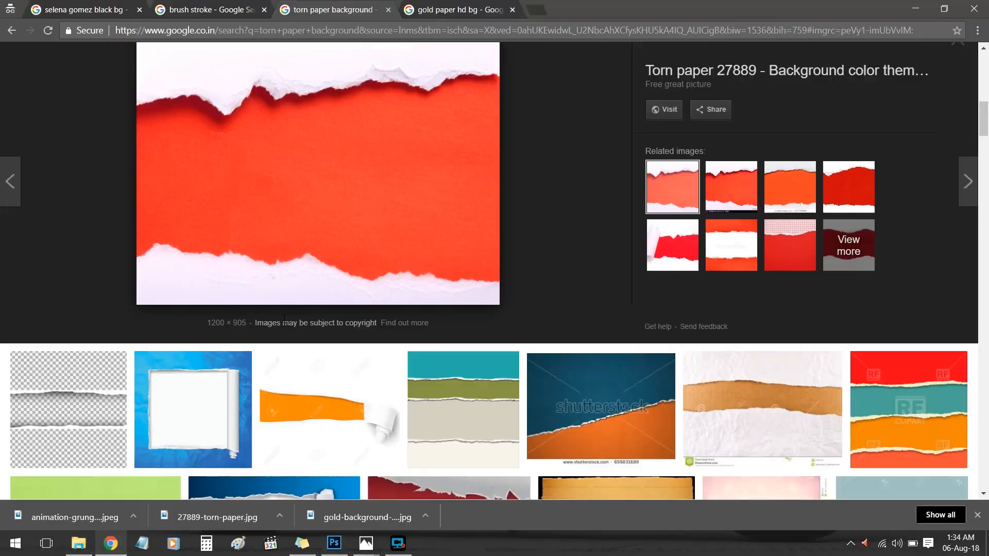
Copy the gold paper background from the browser's gold paper image search and paste it into the Photoshop poster
key("ctrl+Tab")
scroll(103, 80, "up", 3)
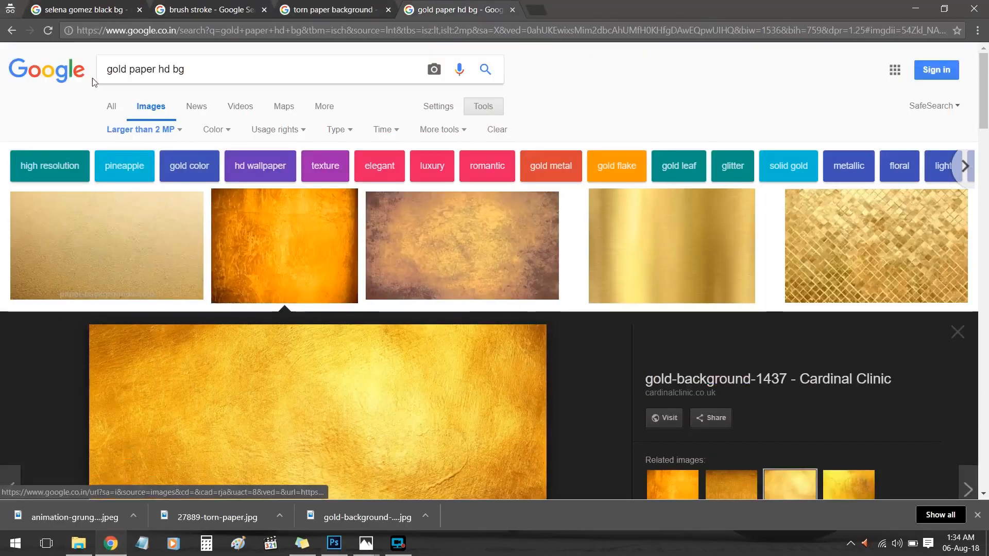
scroll(205, 472, "down", 3)
right_click(330, 282)
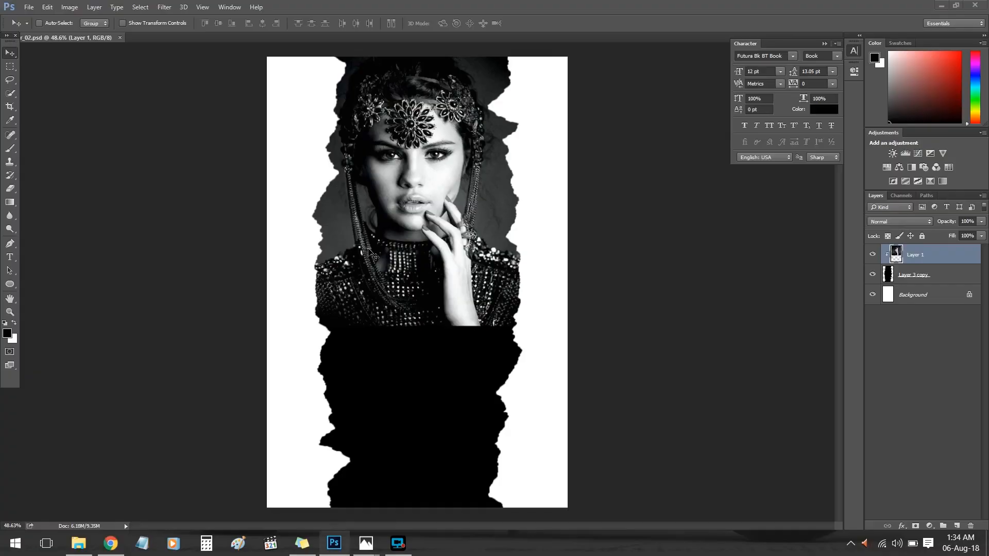
key("ctrl+v")
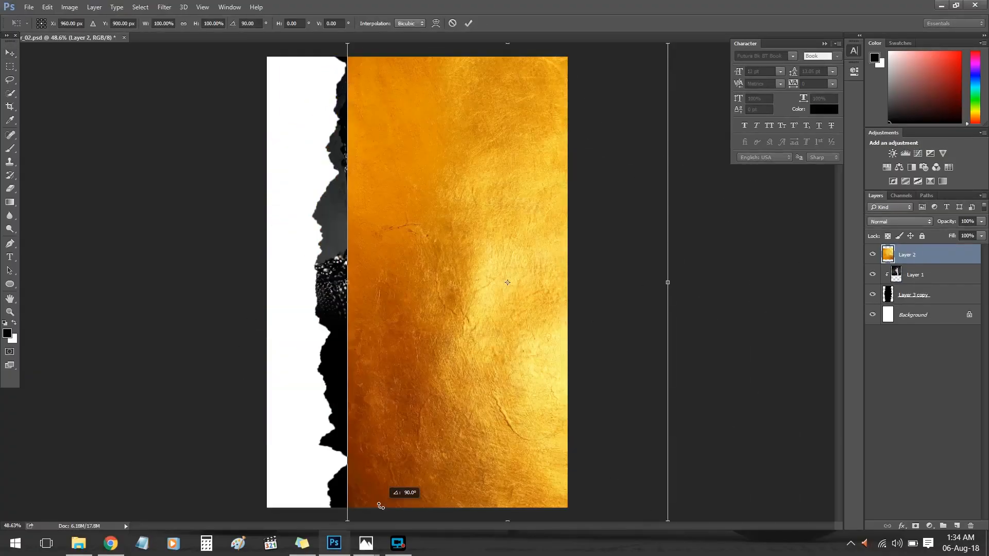
Rotate the gold paper texture 90° and scale it to 115%, positioned to cover the entire canvas
left_click_drag(453, 283, 377, 284)
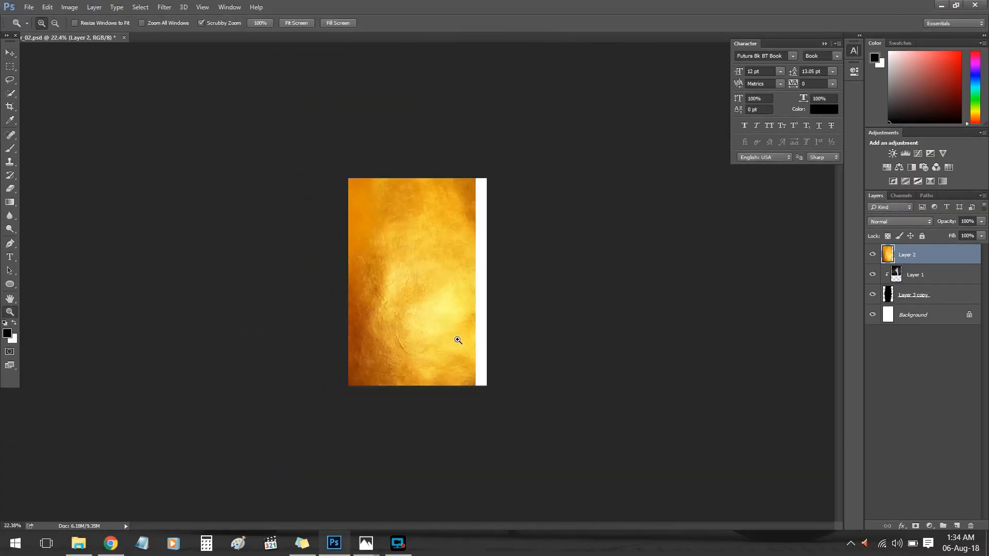
key("ctrl+t")
left_click_drag(480, 395, 490, 422)
key("Return")
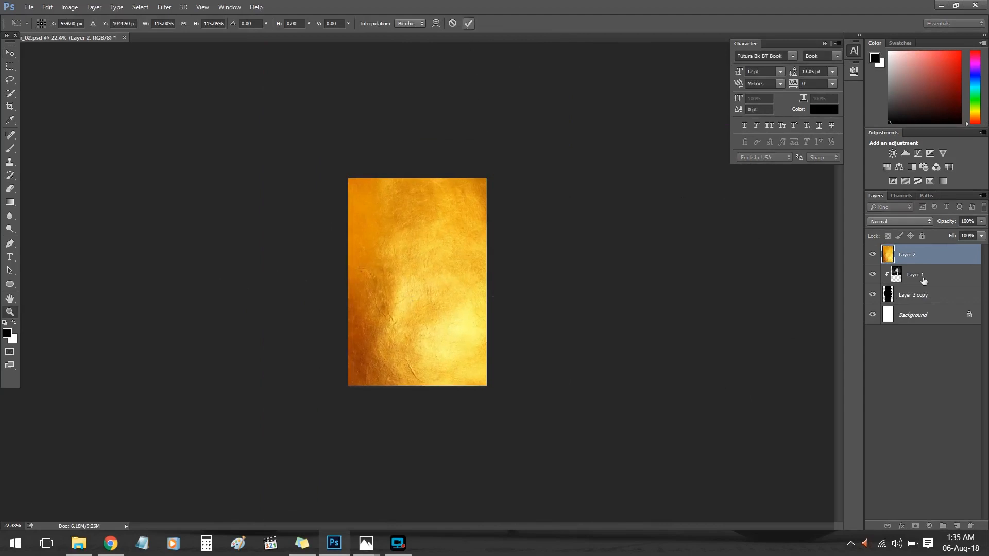
Place the gold texture beneath the torn shape and portrait, and add a Hue/Saturation adjustment above it with raised saturation
left_click_drag(909, 254, 926, 279)
left_click_drag(650, 313, 649, 313)
key("v")
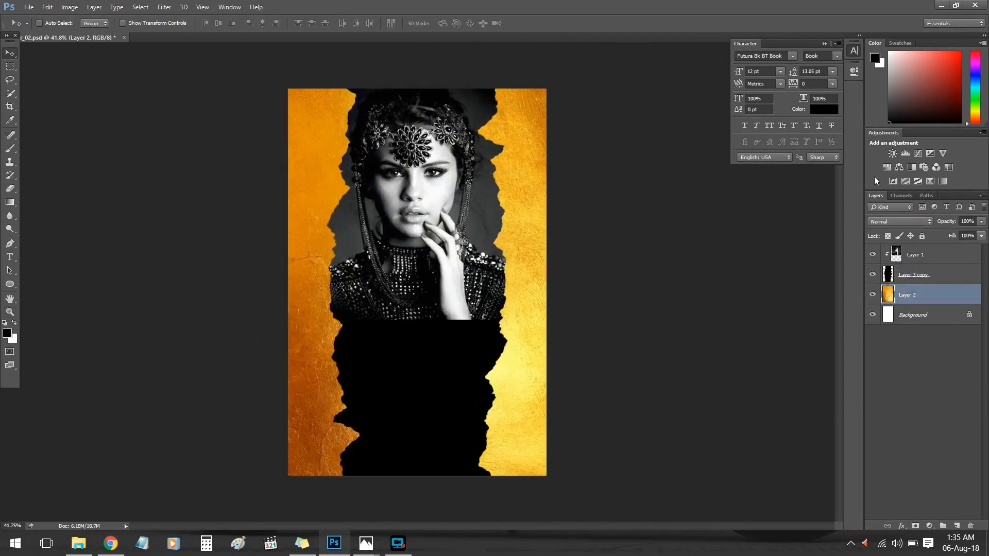
left_click(887, 167)
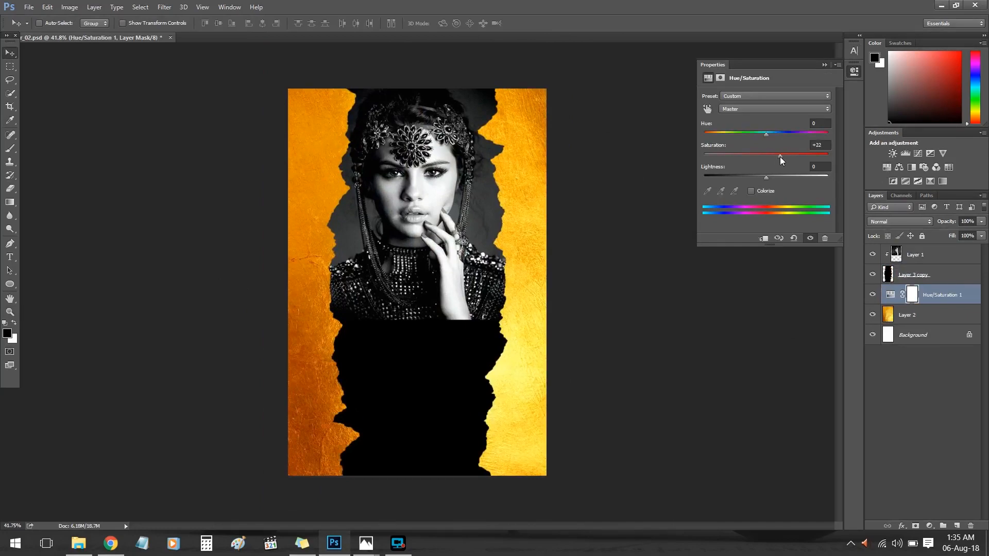
mouse_move(766, 178)
left_mouse_down()
mouse_move(780, 178)
mouse_move(759, 175)
left_mouse_up()
Scale the gold texture layer up to about 139%, keeping the whole canvas covered
left_click(955, 310)
mouse_move(574, 471)
left_mouse_down()
mouse_move(538, 469)
mouse_move(571, 487)
left_mouse_up()
left_click_drag(570, 454, 536, 427)
key("ctrl+t")
left_click_drag(360, 203, 289, 147)
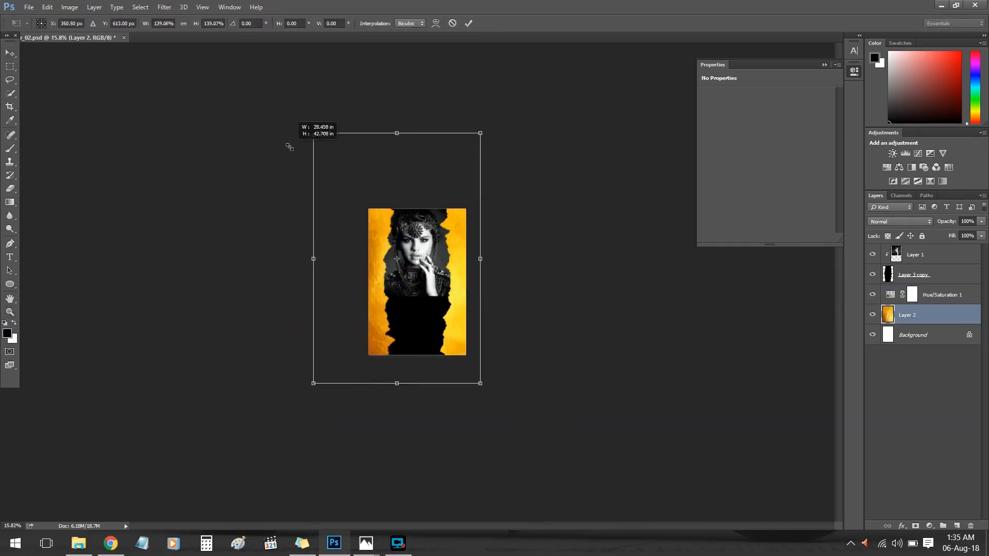
key("ctrl+0")
key("Return")
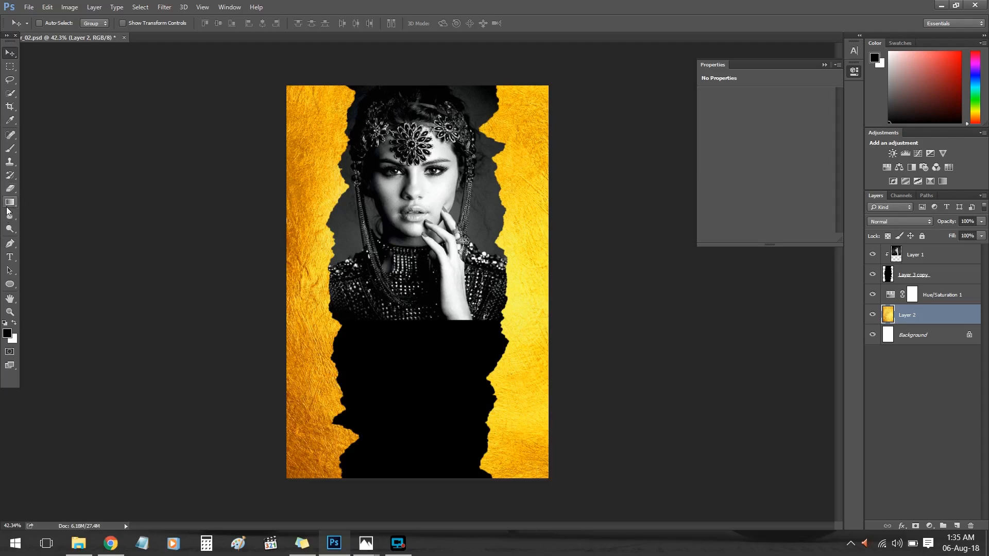
Add the title text GOMEZ, enlarge it to 188.69 pt and place it just below the portrait
key("t")
left_click(306, 254)
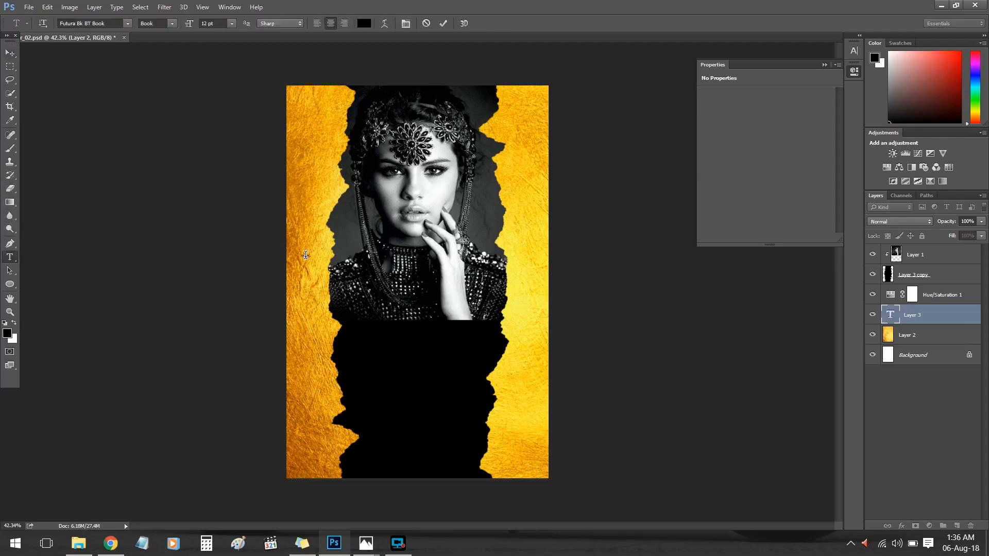
left_click(443, 24)
key("ctrl+t")
left_click_drag(324, 273, 428, 335)
left_click_drag(376, 281, 403, 350)
key("Return")
Color the GOMEZ text white and bring its layer to the top of the layer stack
left_click(364, 23)
left_click(365, 142)
left_click(599, 136)
left_click_drag(931, 315, 943, 248)
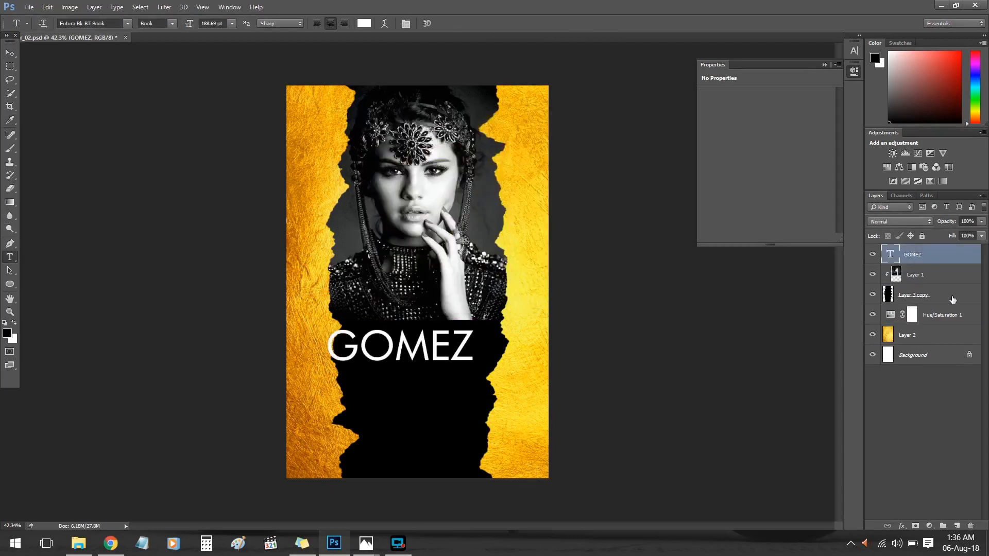
Group the portrait, torn shape, Hue/Saturation and gold texture layers under the name Background
left_click(952, 296)
left_click(932, 337, "shift")
key("ctrl+g")
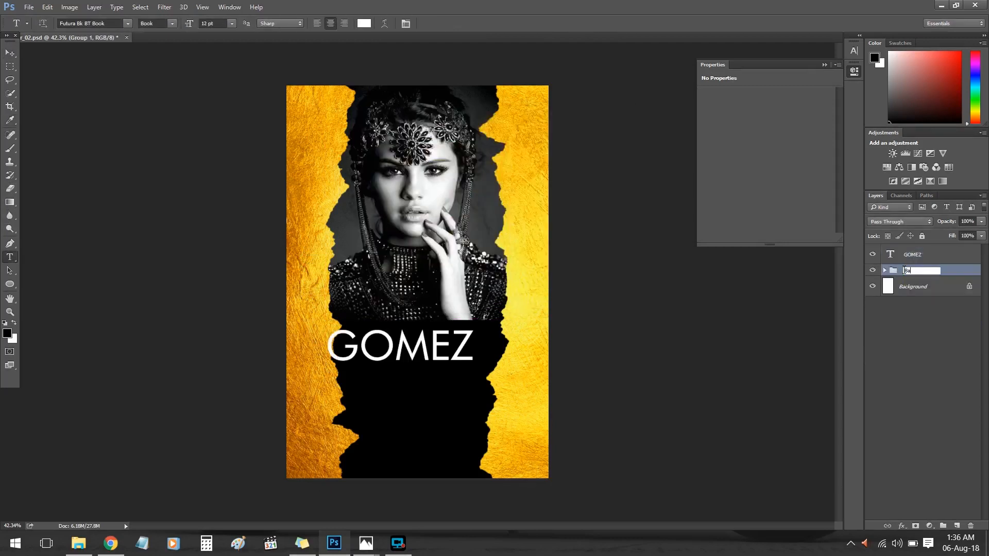
Set the GOMEZ text's font to Futura Hv BT Heavy and center it horizontally on the canvas
left_click(913, 255)
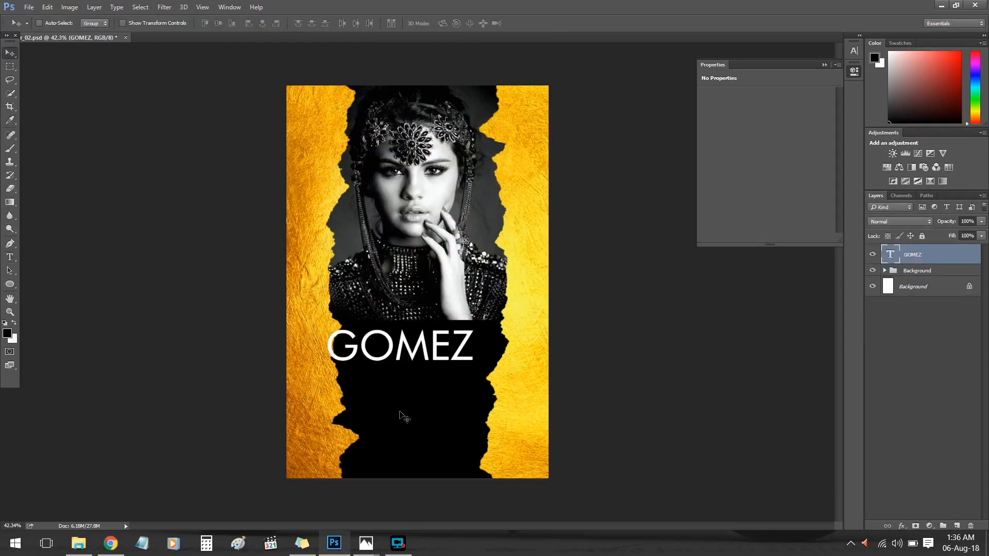
left_click_drag(400, 345, 417, 337)
left_click(89, 23)
key("Down")
key("Down")
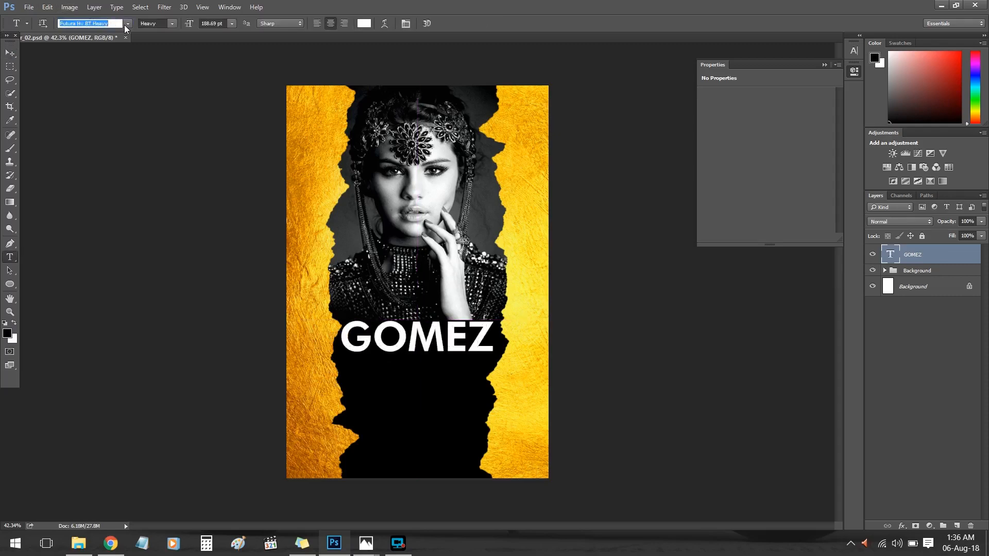
left_click(127, 24)
left_click(196, 317)
left_click(11, 52)
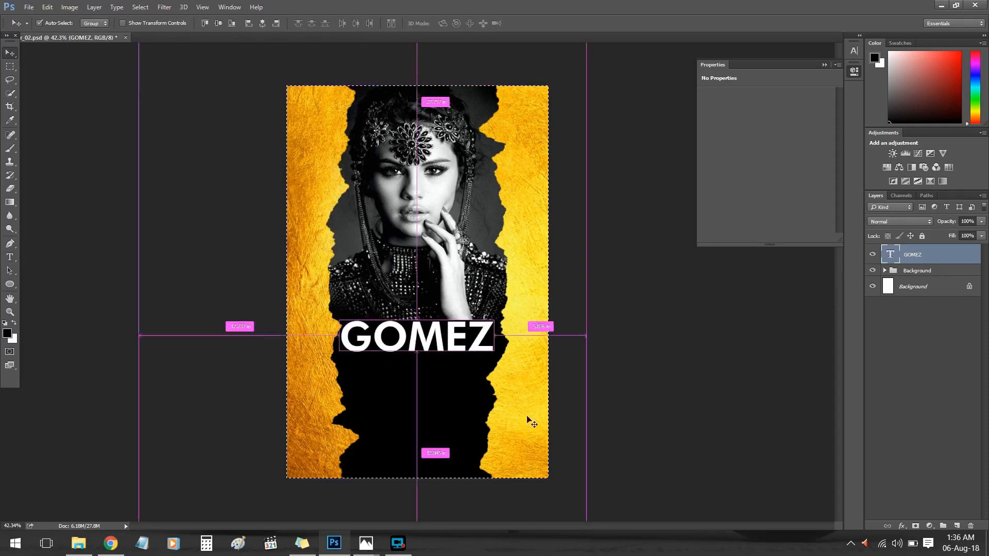
Duplicate the GOMEZ text directly below itself and replace the copy's wording with PARTY
left_click_drag(476, 346, 471, 377)
key("t")
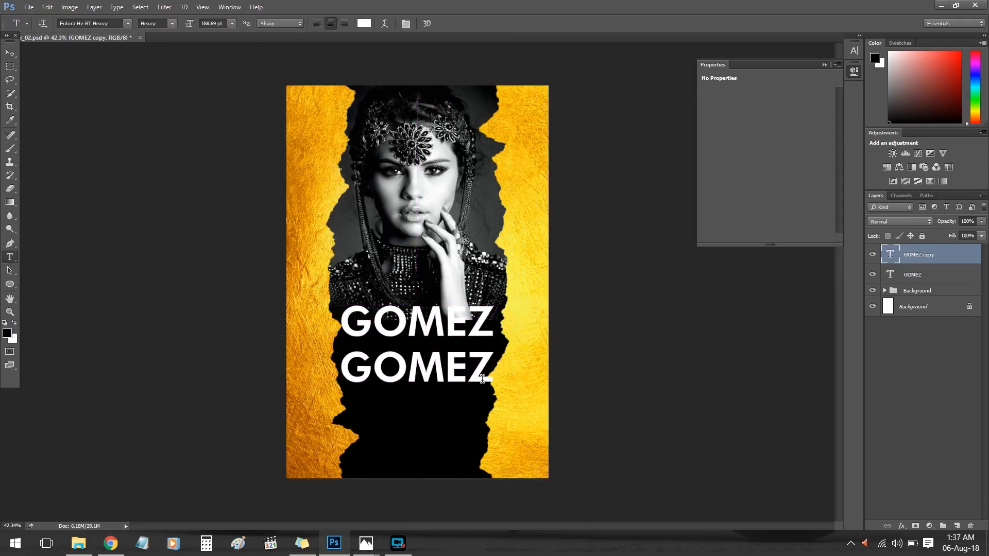
double_click(329, 369)
type("party")
key("BackSpace")
key("BackSpace")
key("BackSpace")
key("BackSpace")
key("BackSpace")
type("PARTY")
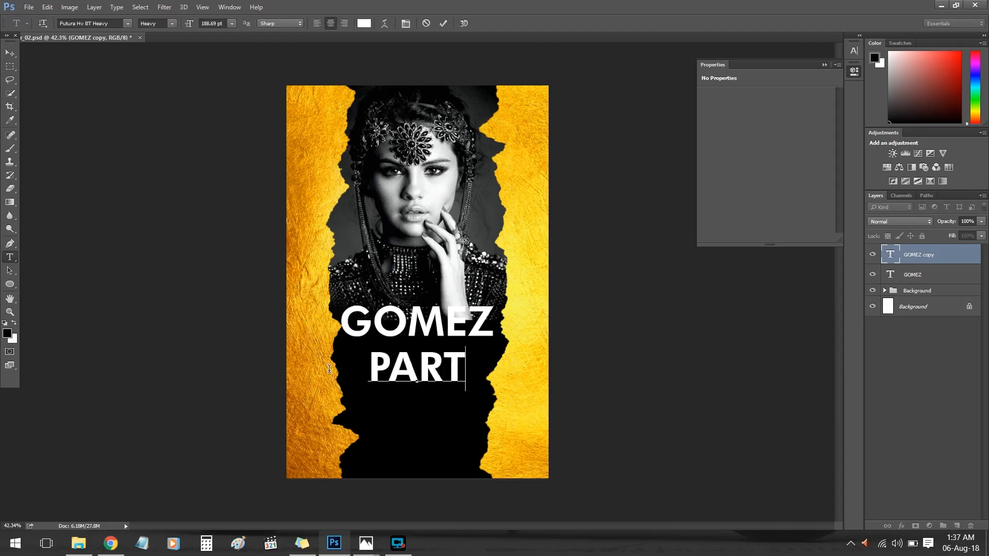
left_click(443, 24)
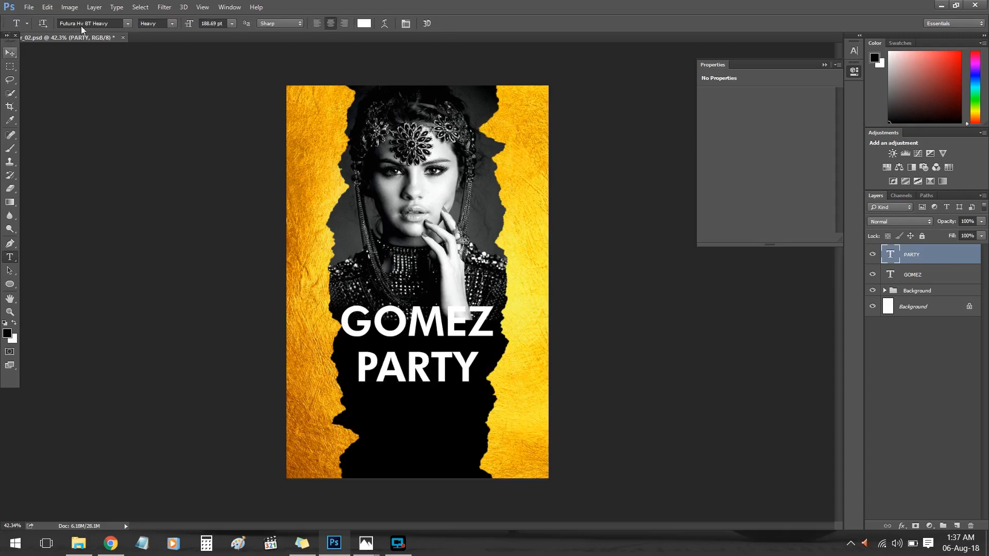
Set the PARTY text's font to Futura Bk BT Book and scale it down to 107 pt
left_click(128, 23)
left_click(205, 164)
left_click(128, 24)
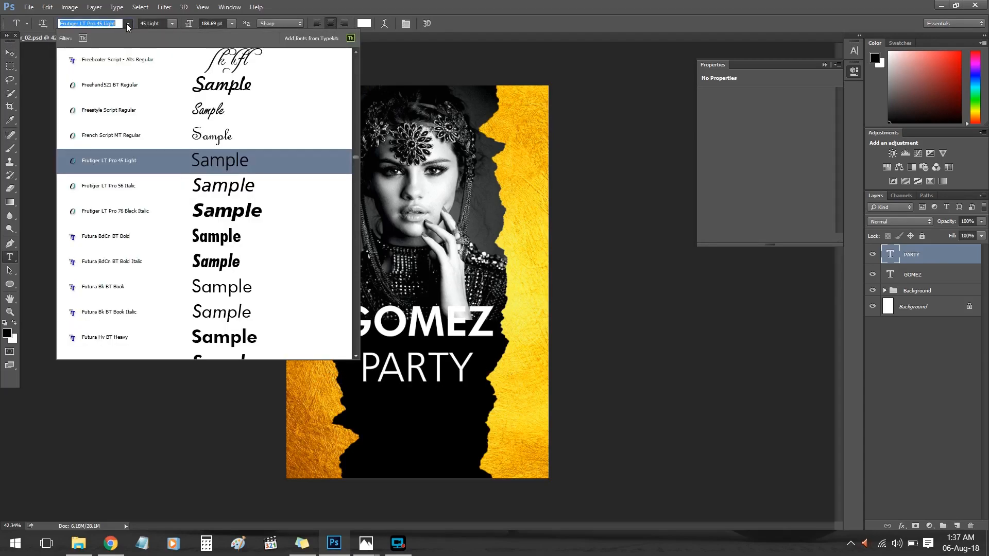
left_click(230, 293)
key("v")
key("ctrl+t")
left_click_drag(475, 399, 400, 348)
key("Return")
Set the PARTY text's tracking to 300 and center it below the GOMEZ title
left_click(855, 51)
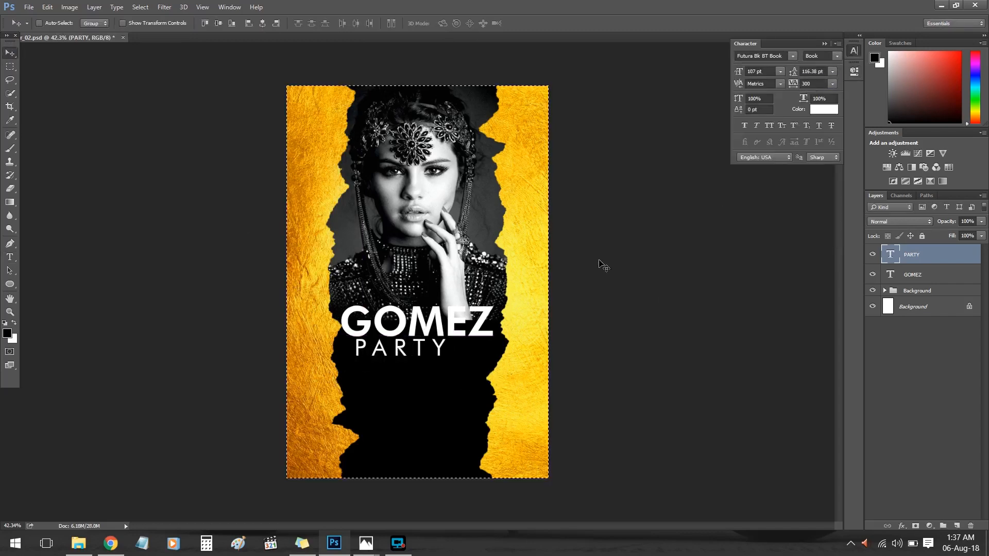
key("ctrl+d")
left_click_drag(385, 355, 402, 370)
Move the PARTY layer beneath the GOMEZ layer and enlarge the GOMEZ text to 222.82 pt
left_click_drag(925, 254, 922, 284)
left_click(912, 254)
key("ctrl+t")
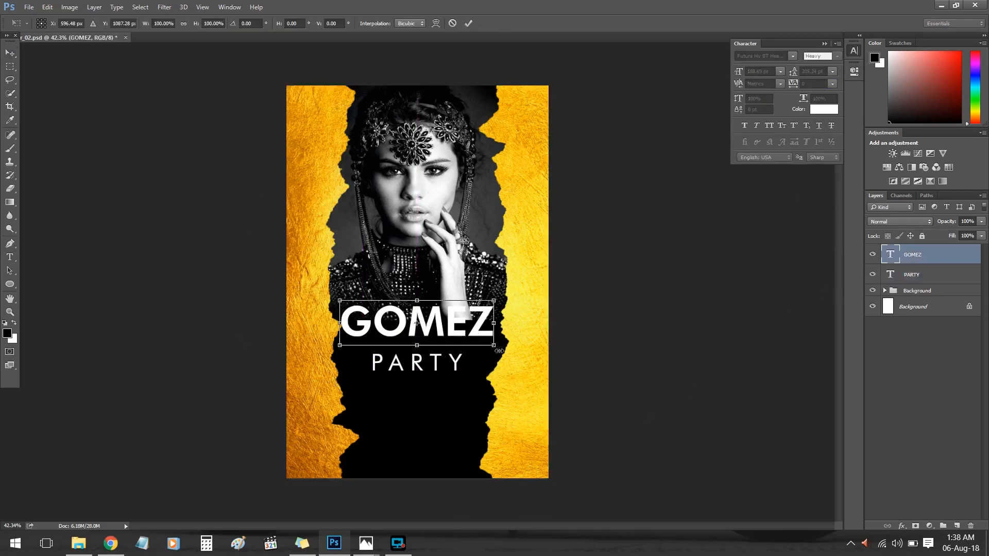
left_click_drag(494, 345, 508, 350)
left_click(468, 23)
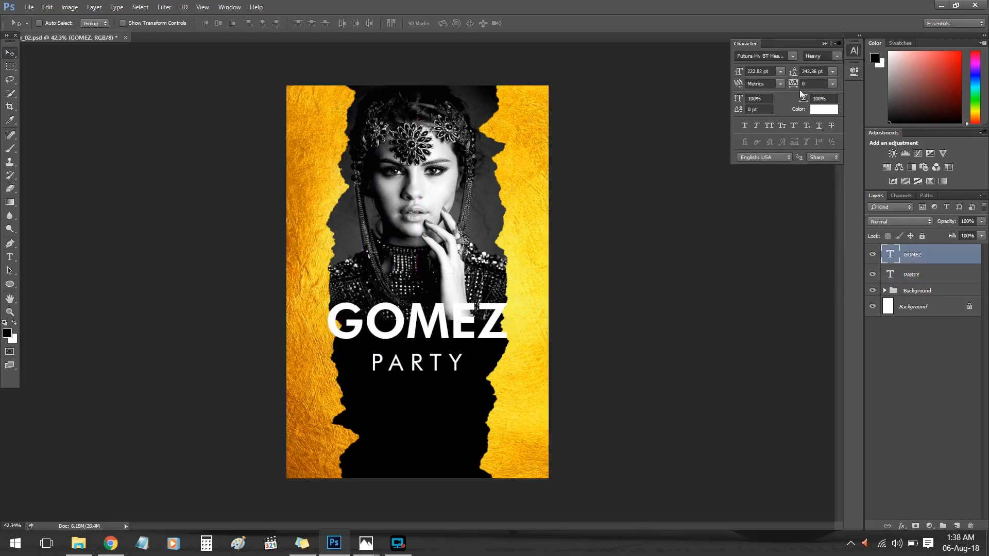
Set the GOMEZ text's tracking to 50 and align it to the canvas's horizontal center
type("50")
key("Return")
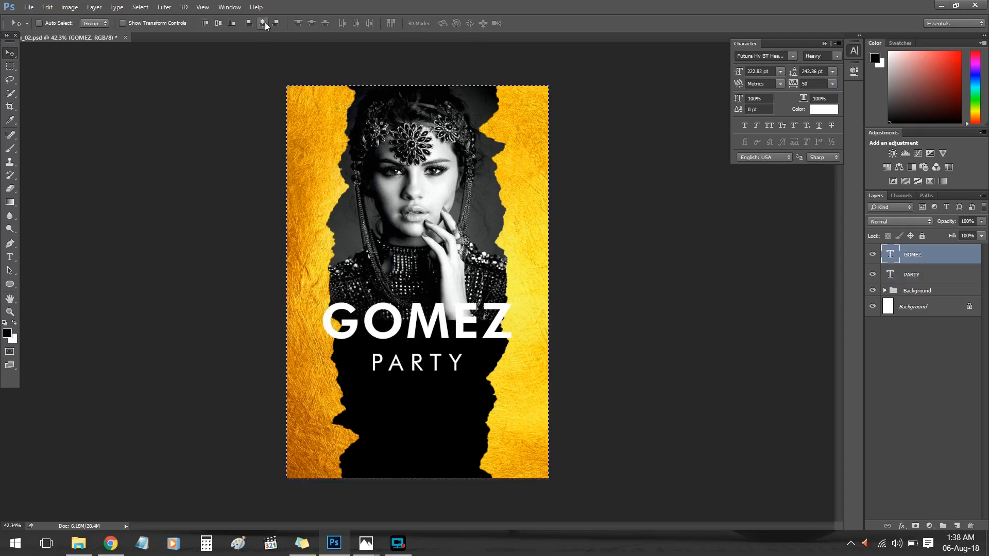
key("ctrl+d")
Shift the GOMEZ and PARTY texts slightly upward, keeping PARTY close below GOMEZ
left_click_drag(485, 330, 484, 324)
left_click(952, 273)
left_click_drag(382, 369, 382, 355)
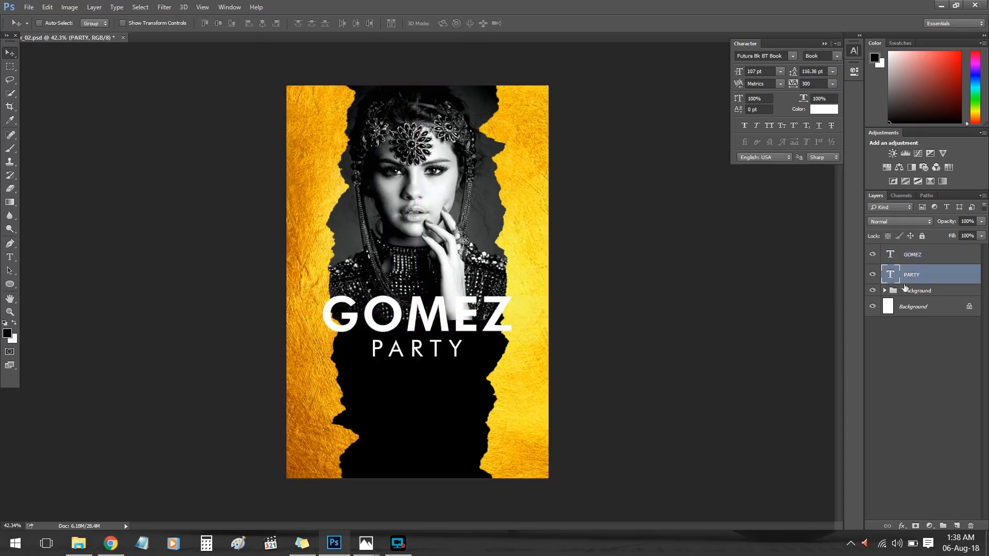
Duplicate the torn shape inside the Background group and move Layer 3 copy above the portrait layer
left_click(907, 290)
left_click(885, 291)
left_click(935, 328)
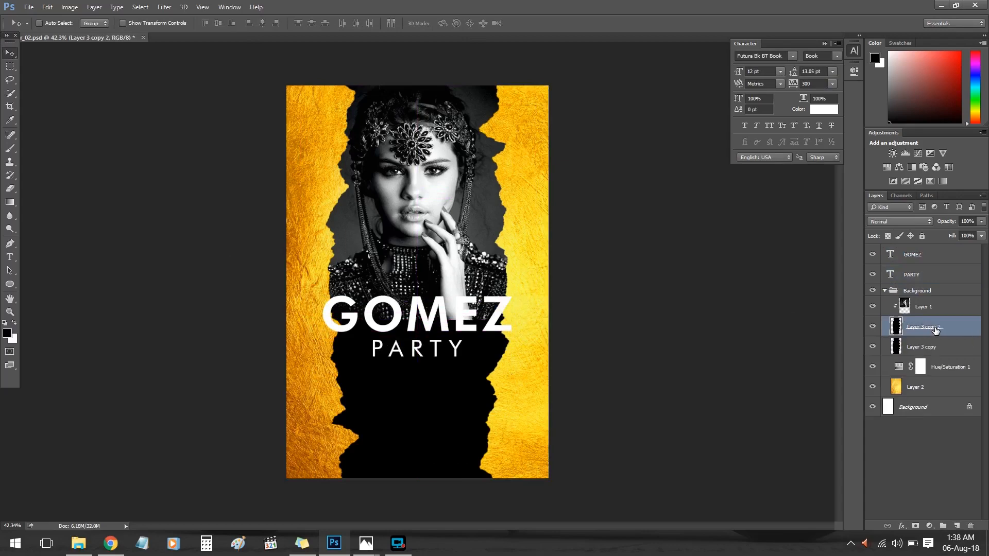
left_click_drag(939, 348, 930, 304)
Scale Layer 3 copy to about 48% by 51%, rotate it about -91° and position it as a band behind the titles
key("ctrl+t")
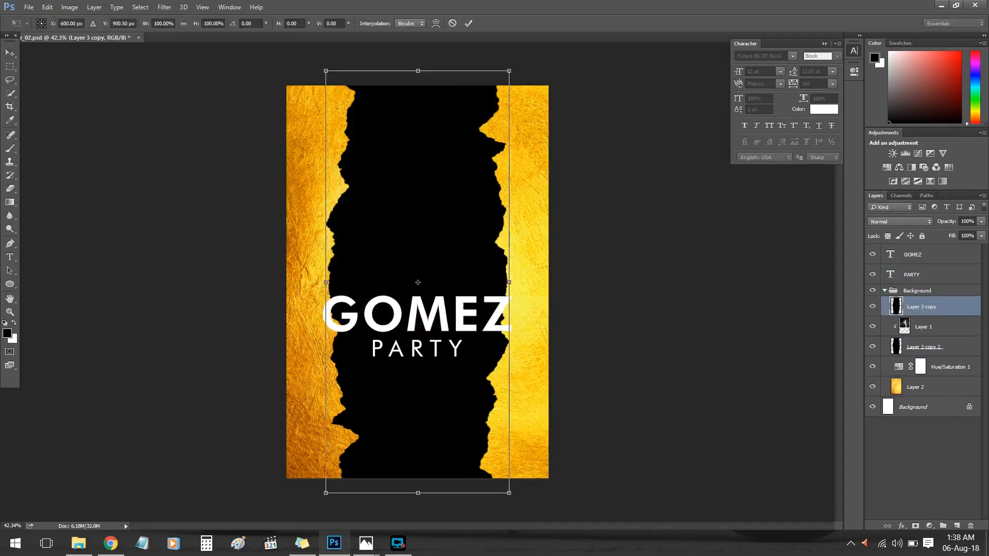
left_click_drag(525, 502, 496, 322)
left_click_drag(420, 276, 424, 267)
mouse_move(530, 266)
left_mouse_down()
mouse_move(522, 290)
mouse_move(536, 280)
left_mouse_up()
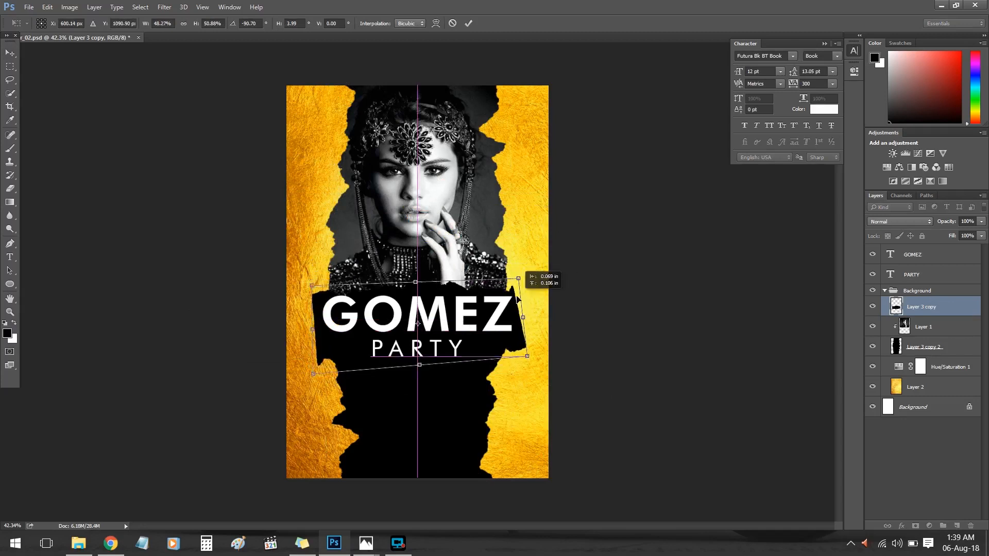
key("Return")
Cut the torn band's outline out of Layer 3 copy 2 and hide the band layer, Layer 3 copy
left_click(940, 353)
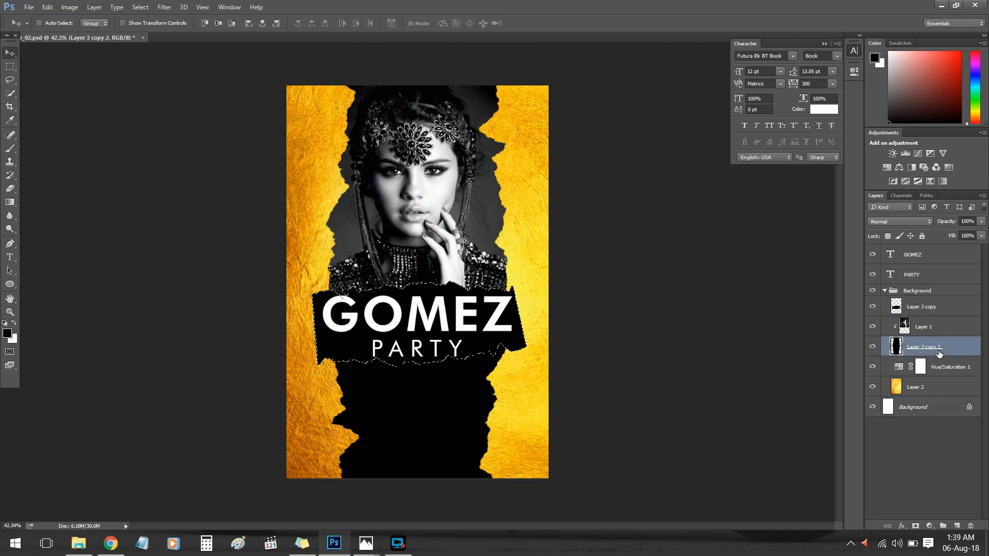
left_click(917, 307)
left_click(872, 306)
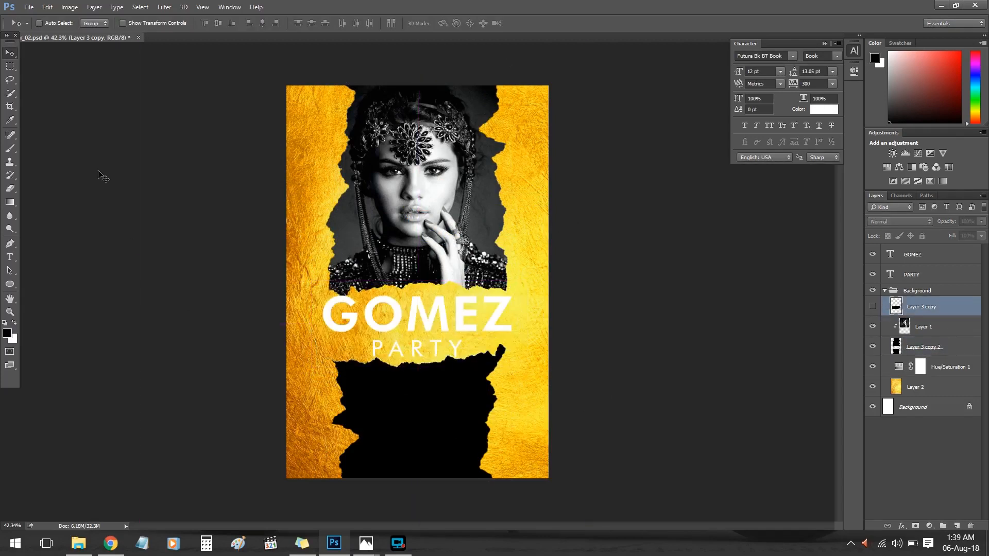
Select the lower black piece of Layer 3 copy 2 with the Lasso tool
left_click(946, 343)
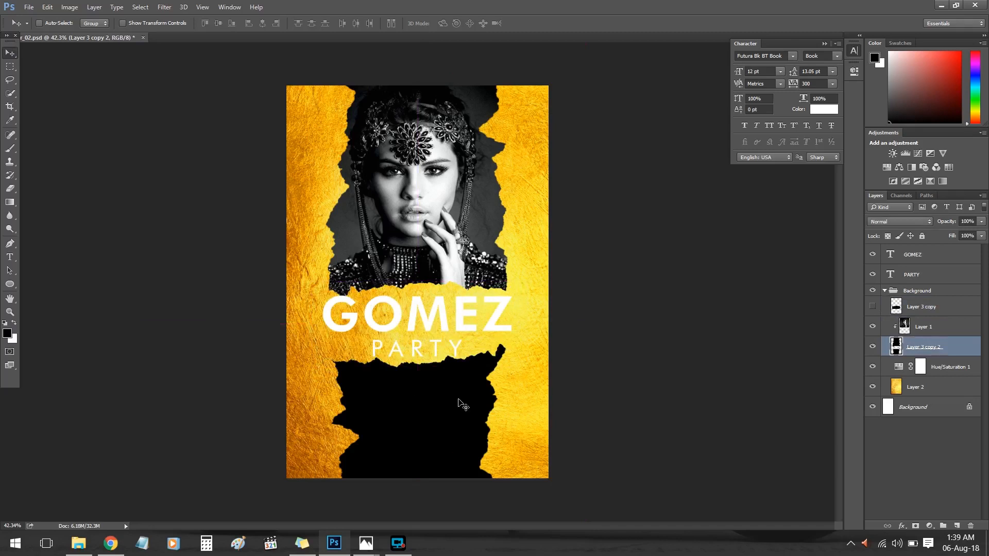
key("l")
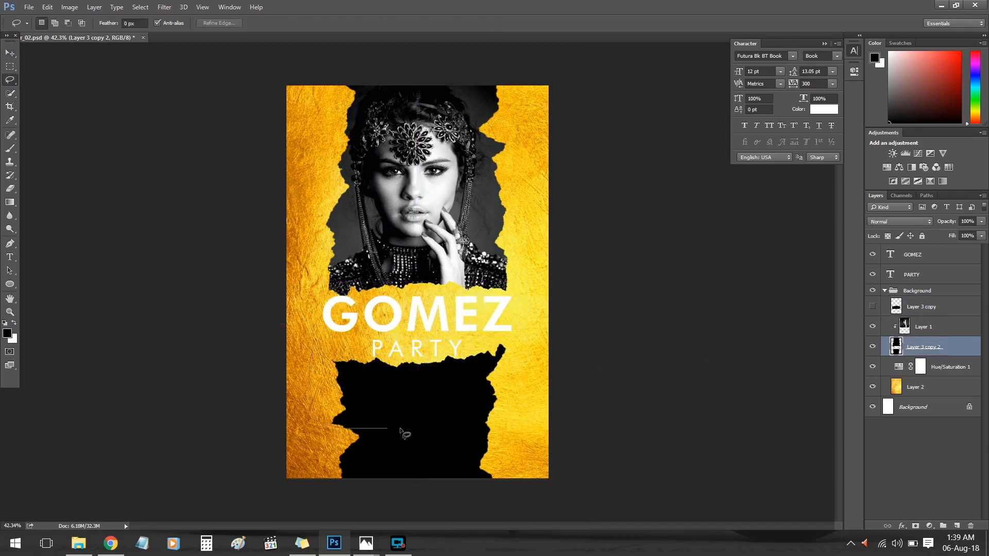
key("ctrl+t")
left_click_drag(420, 332, 419, 306)
key("Escape")
Stretch the selected lower black piece upward so its torn edge reaches closer to the GOMEZ title
key("ctrl+t")
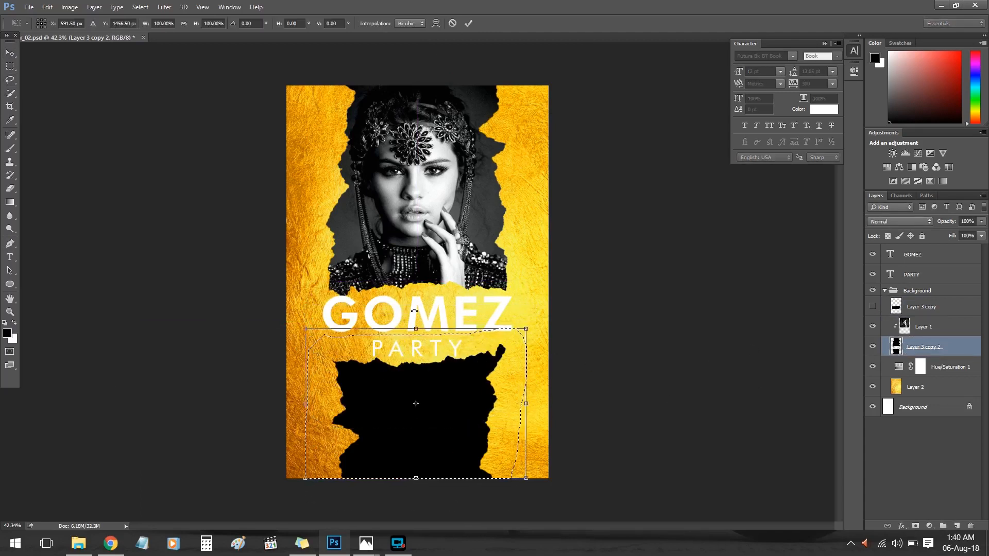
left_click_drag(416, 331, 415, 299)
key("Return")
Distort the lower black piece so its upper edge slants down toward the right, and clear the selection
key("ctrl+t")
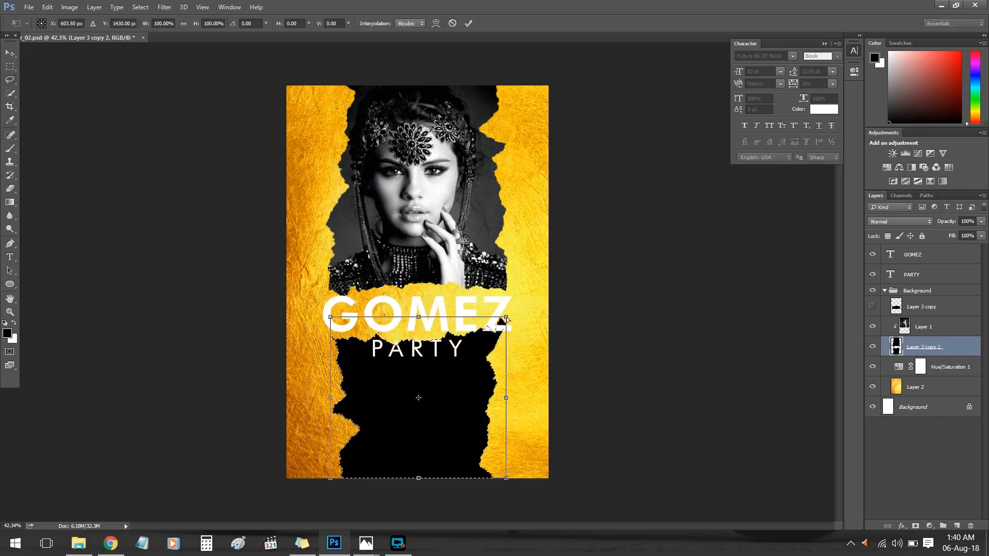
left_click_drag(506, 318, 498, 335)
left_click_drag(416, 328, 416, 320)
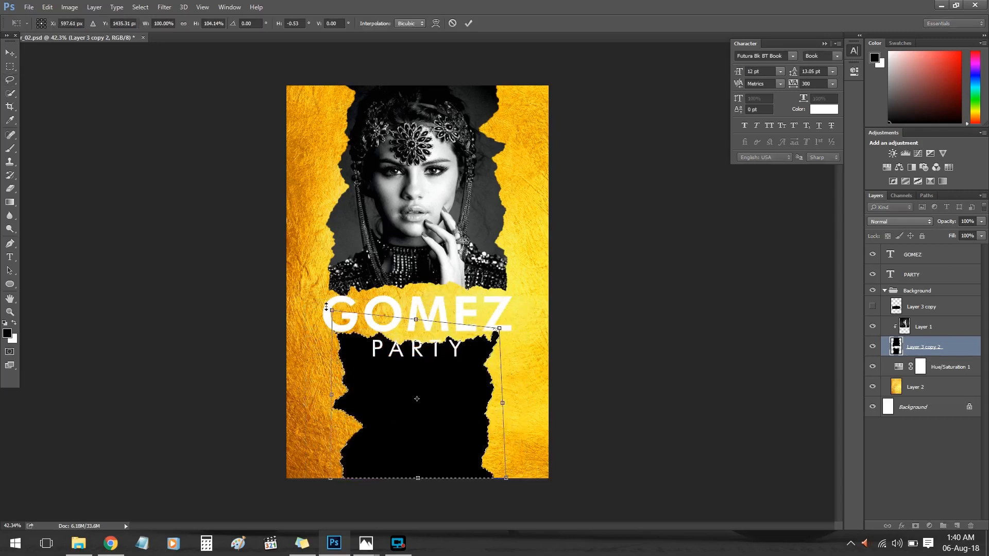
key("Return")
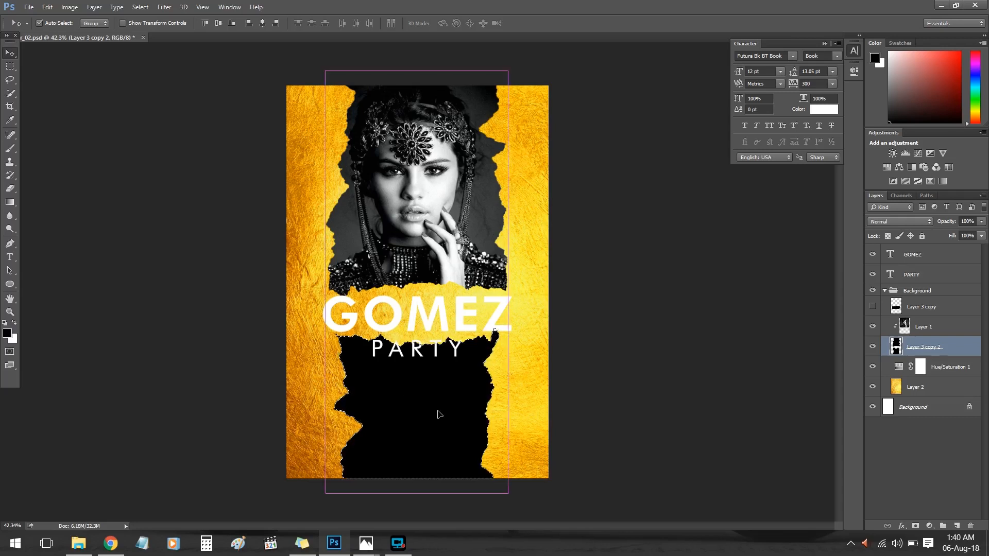
key("ctrl+d")
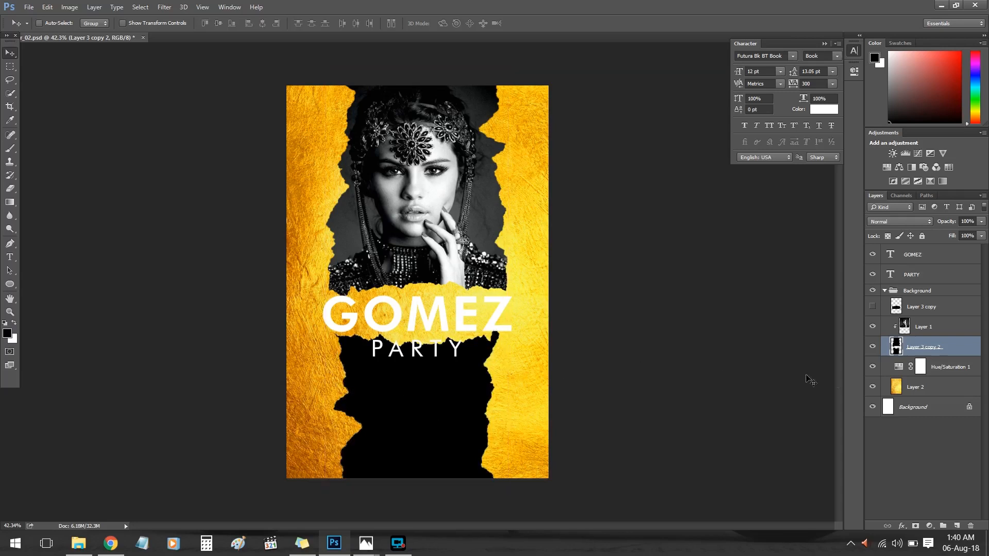
Shrink the PARTY text to 63.43 pt, set its tracking to 1180 and center it on the lower black piece
left_click(888, 290)
left_click_drag(454, 364, 393, 361)
key("ctrl+t")
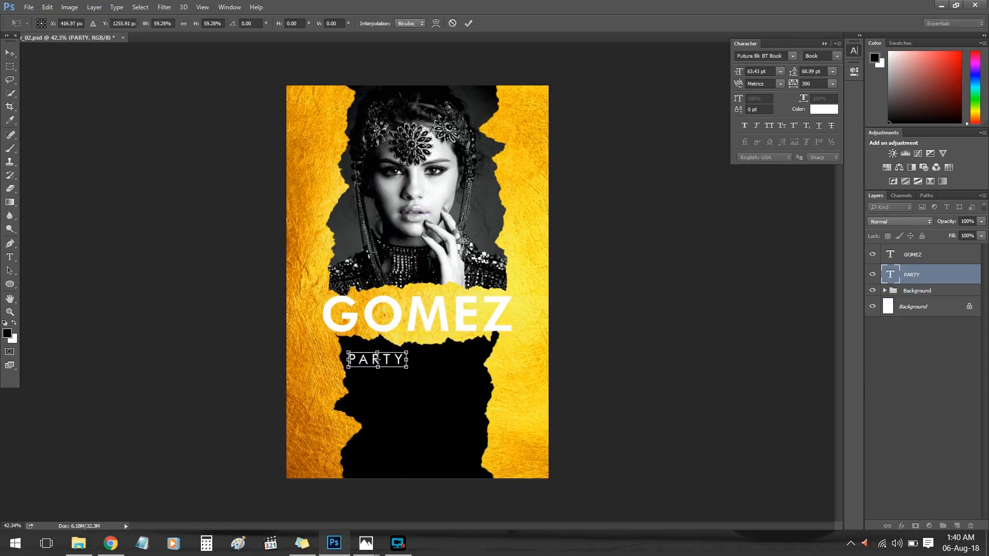
key("Return")
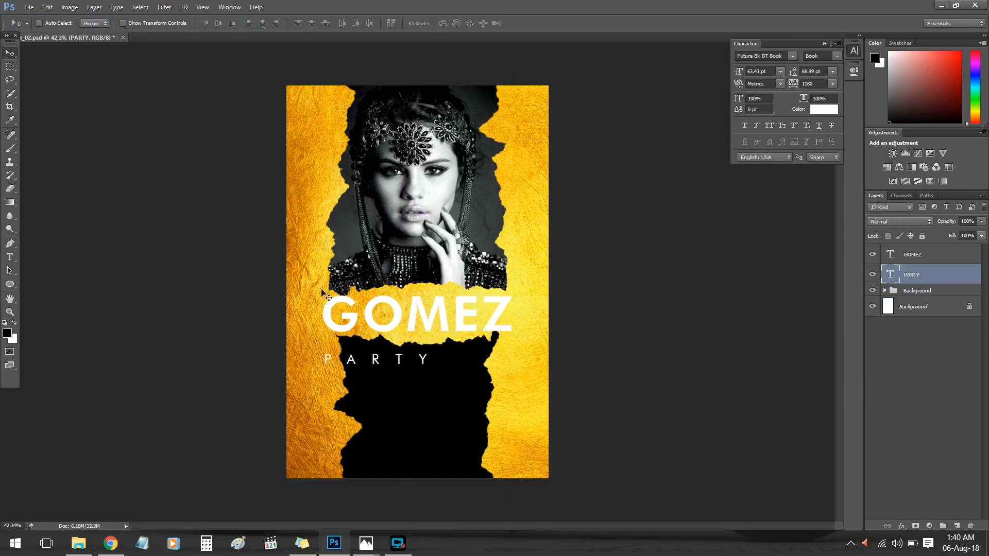
left_click(263, 24)
key("ctrl+d")
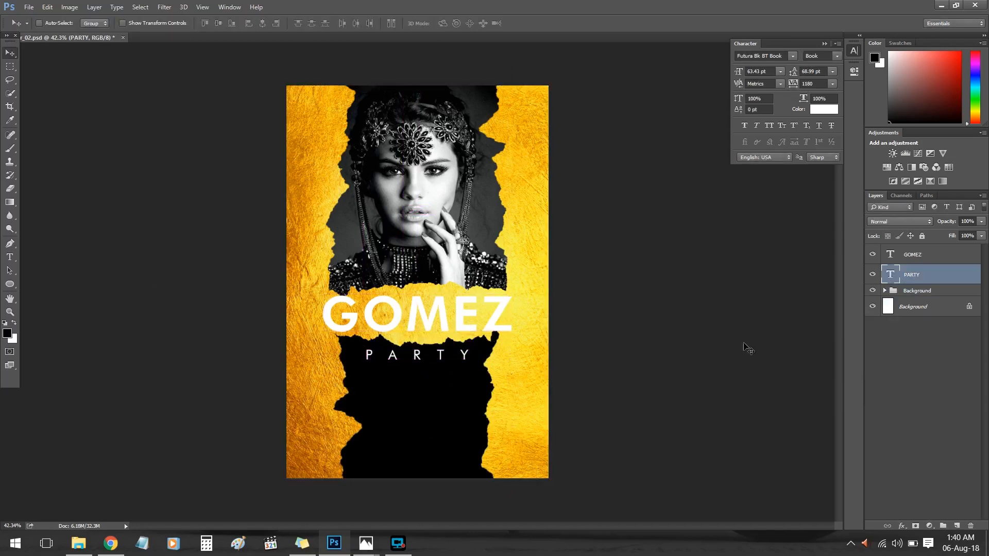
Recolor the GOMEZ title text to black
left_click(924, 255)
key("t")
left_click(369, 23)
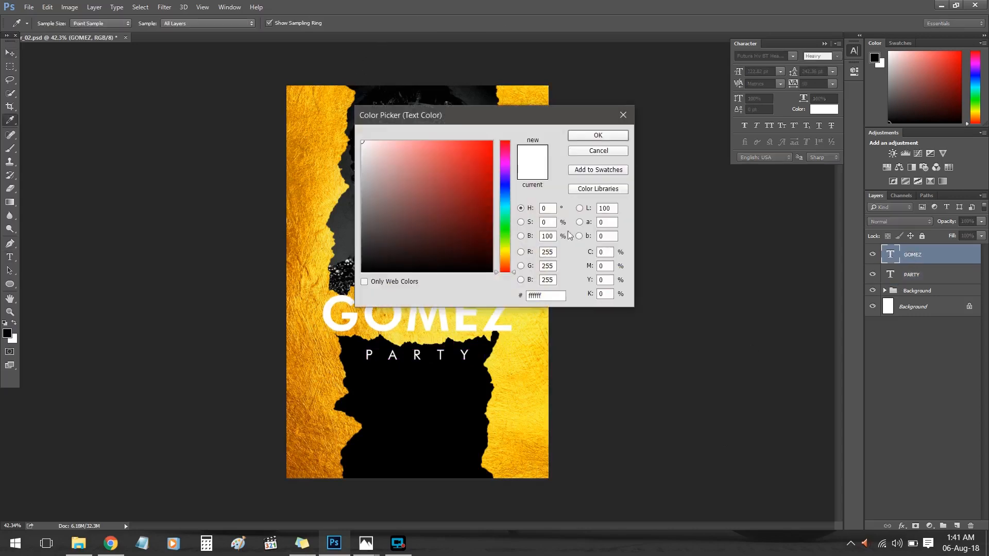
left_click(477, 237)
left_click(598, 135)
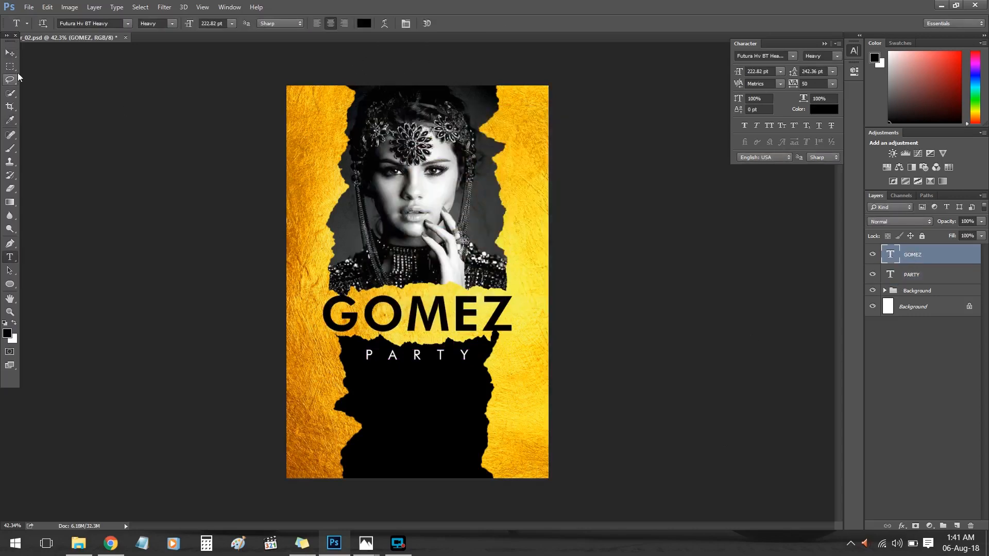
key("v")
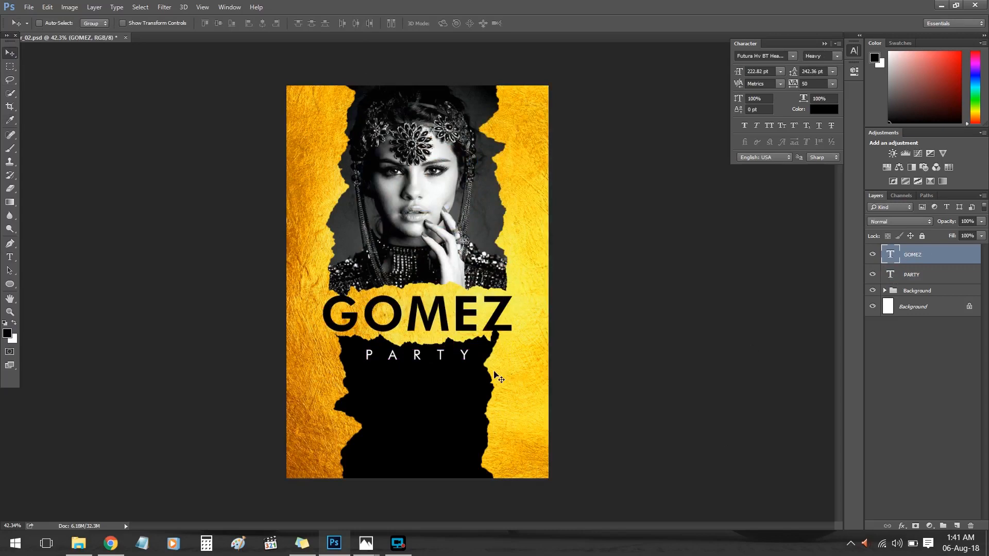
Place the grunge brush-stroke image from the Effects folder behind PARTY, set it to Darken and move its layer below the PARTY layer
left_click(79, 543)
mouse_move(817, 164)
left_mouse_down()
mouse_move(287, 453)
mouse_move(400, 320)
left_mouse_up()
mouse_move(585, 419)
left_mouse_down()
mouse_move(470, 392)
mouse_move(525, 379)
mouse_move(513, 405)
left_mouse_up()
key("Return")
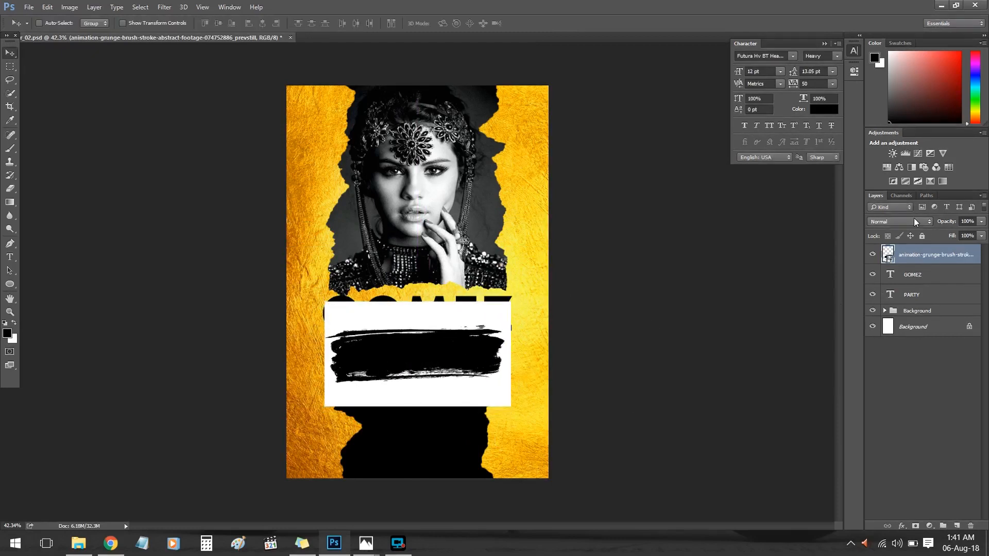
key("shift+alt+k")
left_click_drag(479, 349, 477, 353)
left_click_drag(916, 266, 917, 304)
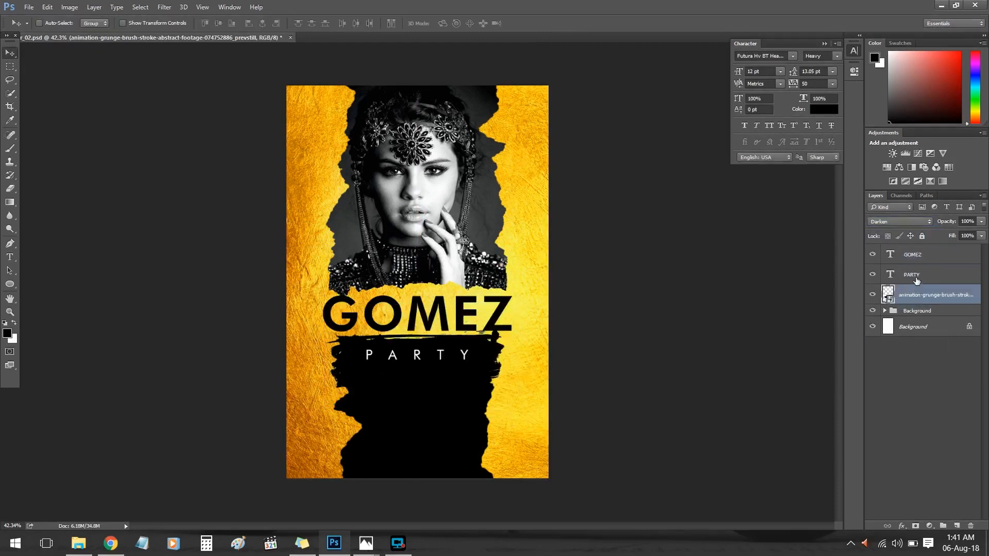
Scale the PARTY text up to 135% around its center
left_click(922, 274)
key("ctrl+t")
left_click_drag(468, 362, 507, 381)
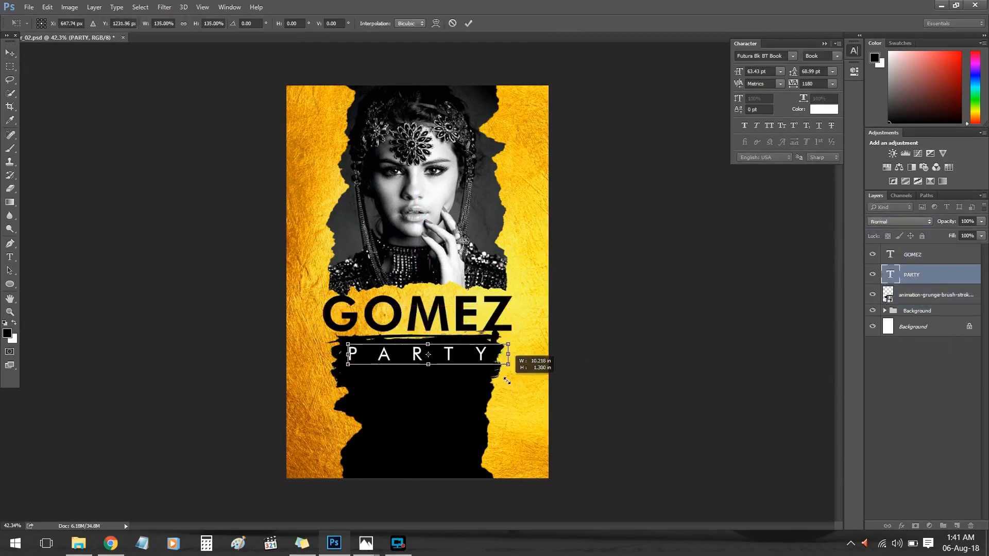
left_click(469, 23)
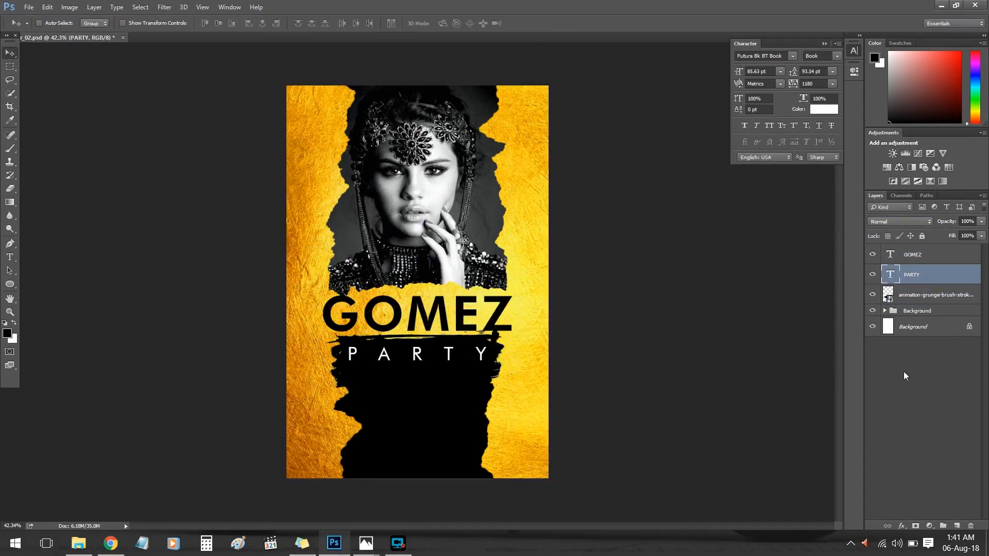
Merge Hue/Saturation 1 with the gold Layer 2, then duplicate the result above PARTY and clip it to that text
left_click(907, 376)
left_click(921, 295)
left_click(927, 312)
left_click(885, 310)
left_click(939, 408)
left_click(939, 390, "ctrl")
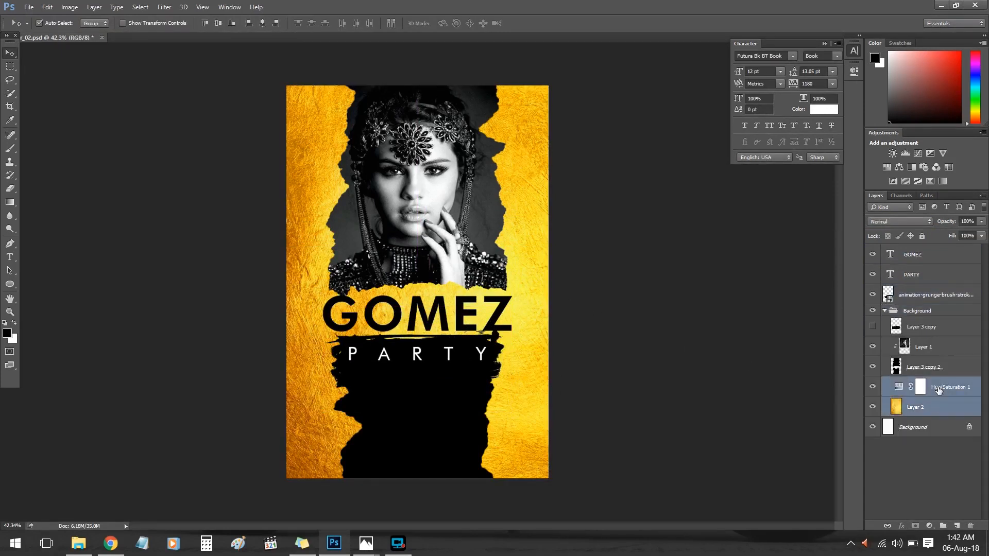
key("ctrl+e")
key("ctrl+j")
left_click_drag(912, 366, 938, 290)
left_click(939, 281, "alt")
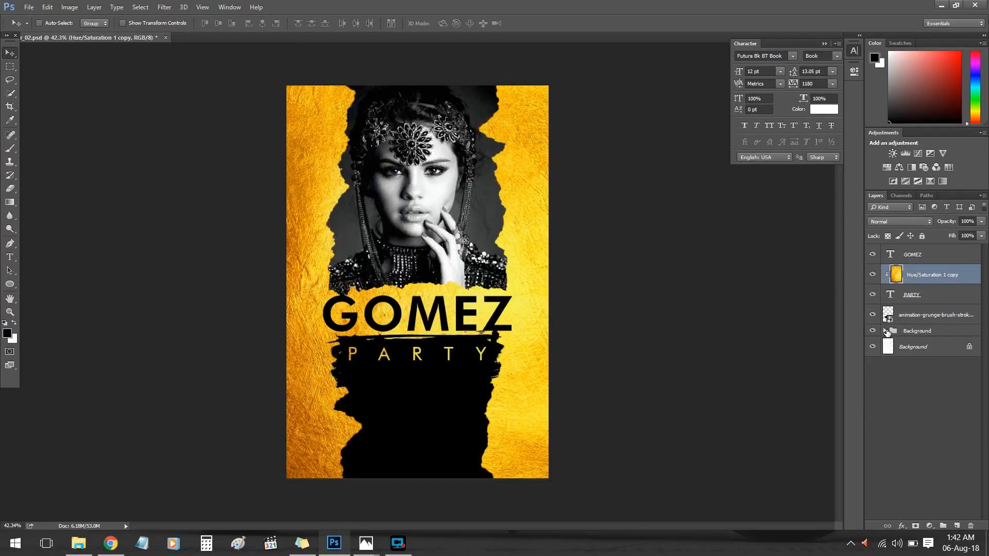
Delete the hidden Layer 3 copy and the white Background layer
left_click(898, 348)
key("Delete")
left_click(886, 331)
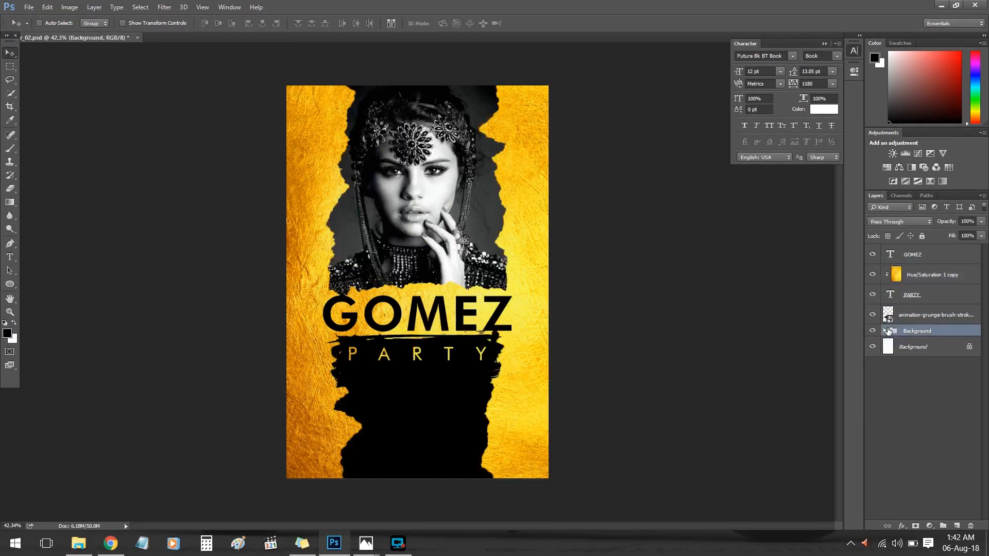
left_click(914, 345)
key("Delete")
Group the GOMEZ, gold texture, PARTY and brush-stroke layers and name the group Title
left_click(906, 316)
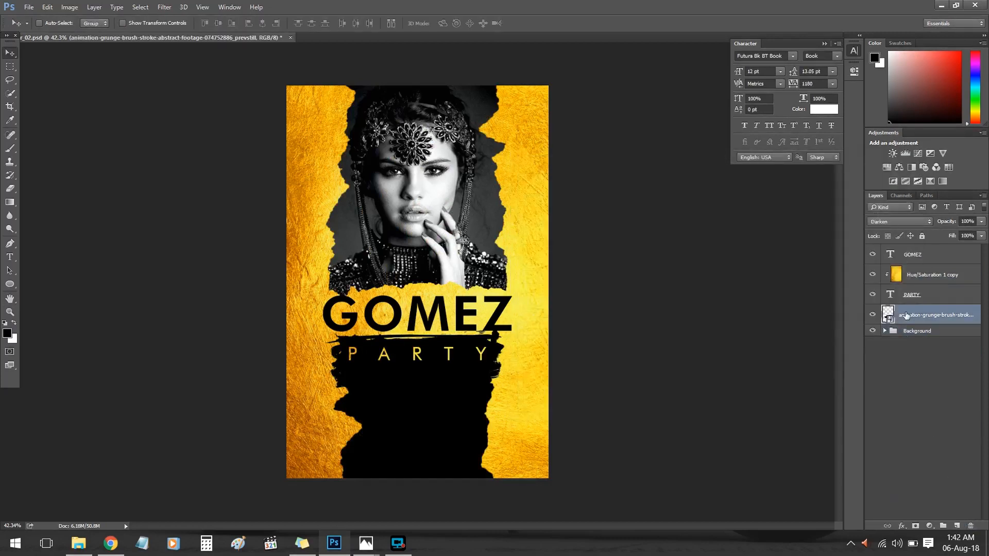
left_click(914, 295)
left_click(939, 259, "shift")
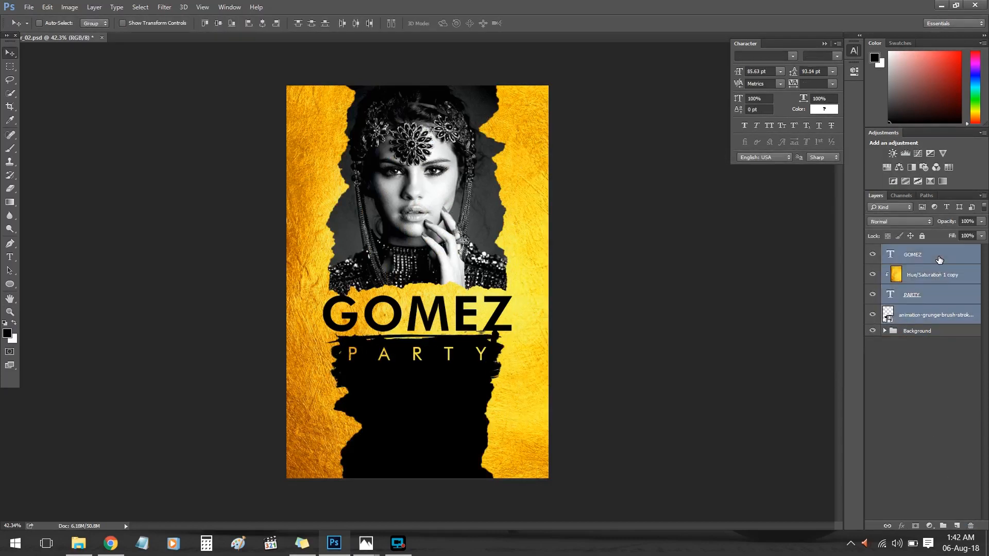
key("ctrl+g")
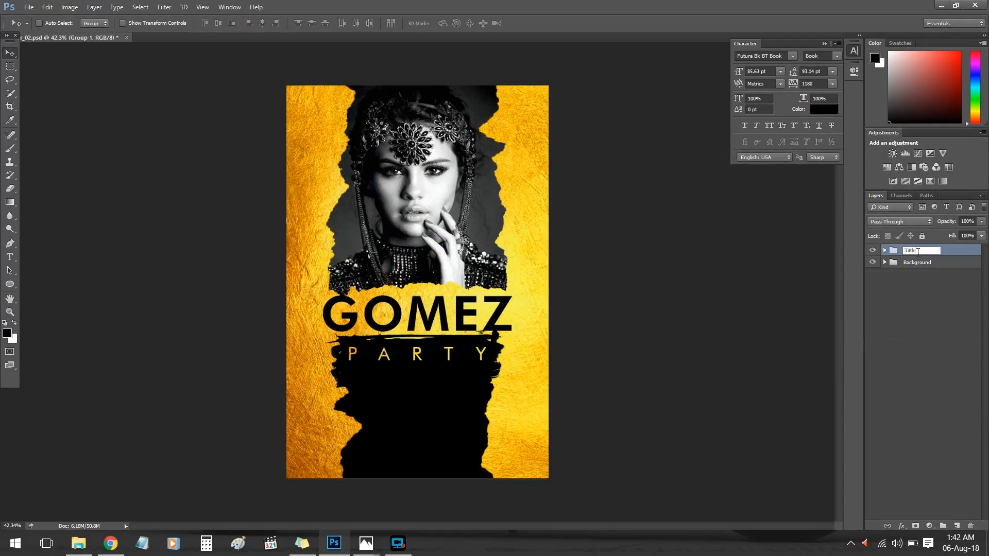
Add an Inner Glow to Layer 3 copy 2 using a neutral gray in Screen mode at 35% opacity, with an enlarged size
left_click(886, 263)
double_click(948, 297)
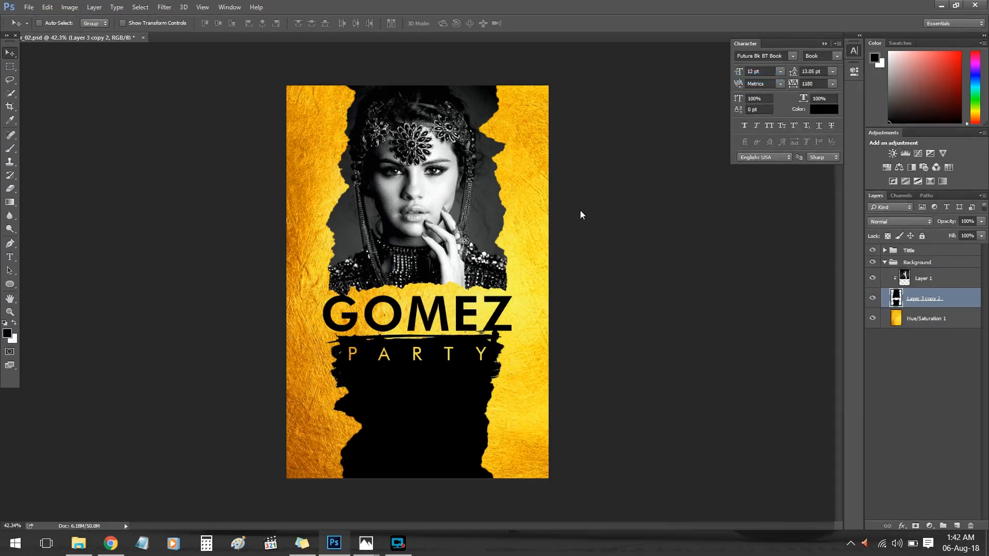
left_click(539, 278)
left_click(680, 236)
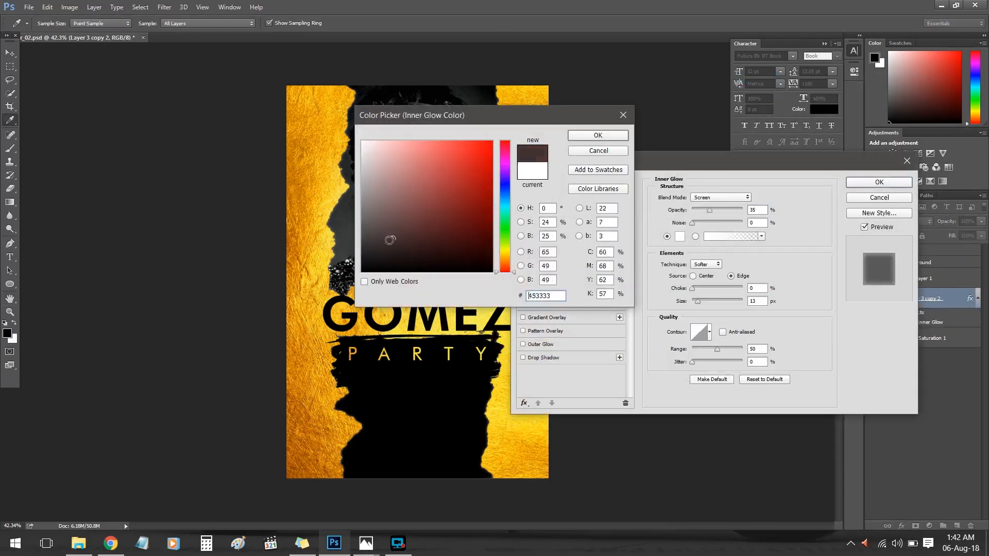
left_click(359, 207)
left_click(591, 138)
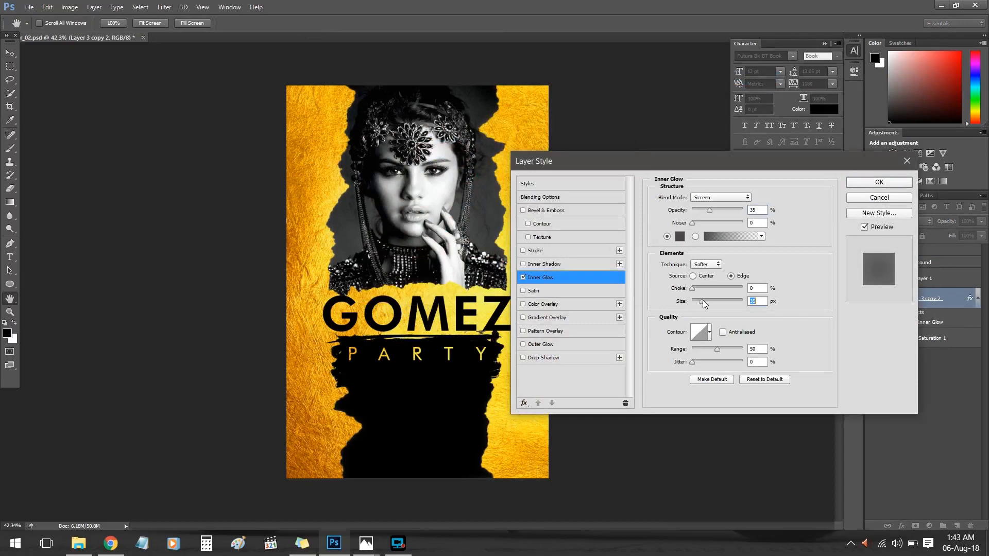
left_click(680, 236)
left_click(363, 204)
left_click(598, 136)
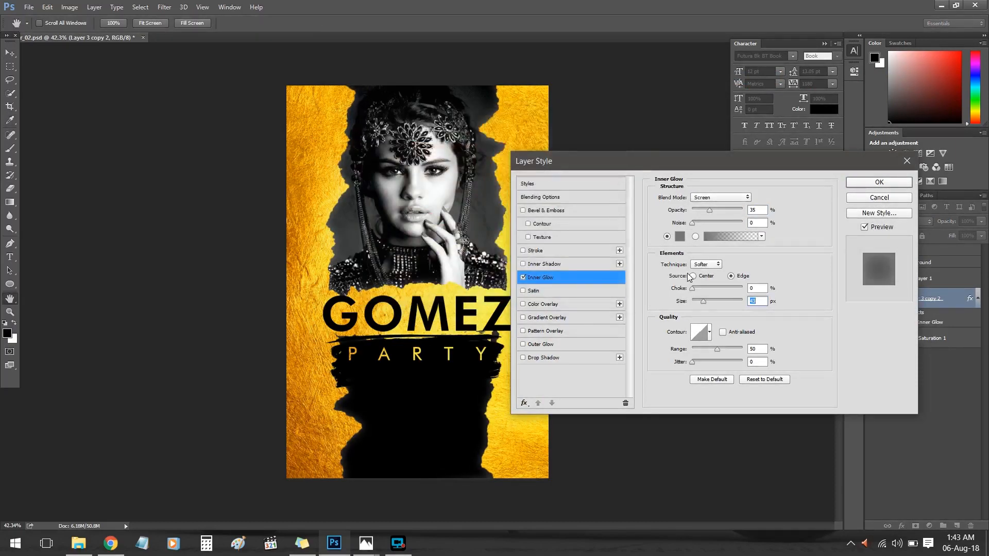
left_click(863, 183)
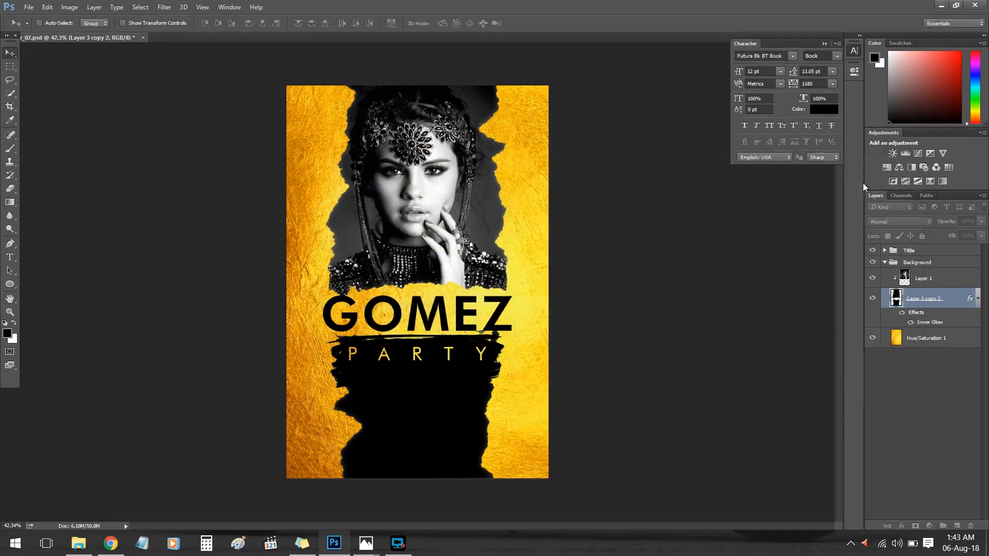
left_click(907, 421)
left_click(885, 262)
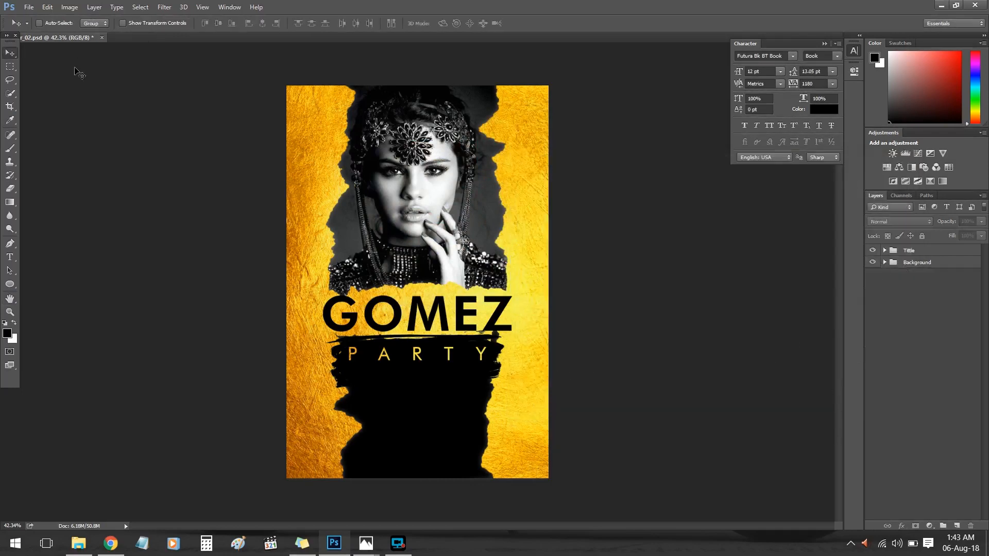
Place the black ink-splatter PNG at a reduced size beside the portrait and move its layer beneath Layer 3 copy 2 in the Background group
left_click(89, 546)
left_click_drag(232, 193, 435, 314)
left_click_drag(549, 217, 413, 284)
left_click(364, 22)
left_click_drag(350, 315, 340, 226)
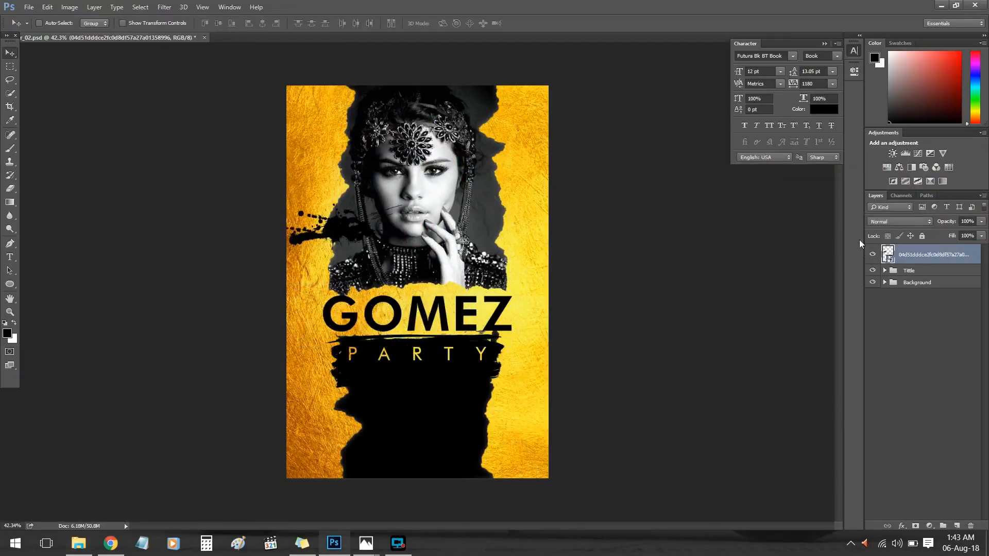
left_click(885, 283)
left_click_drag(933, 255, 922, 329)
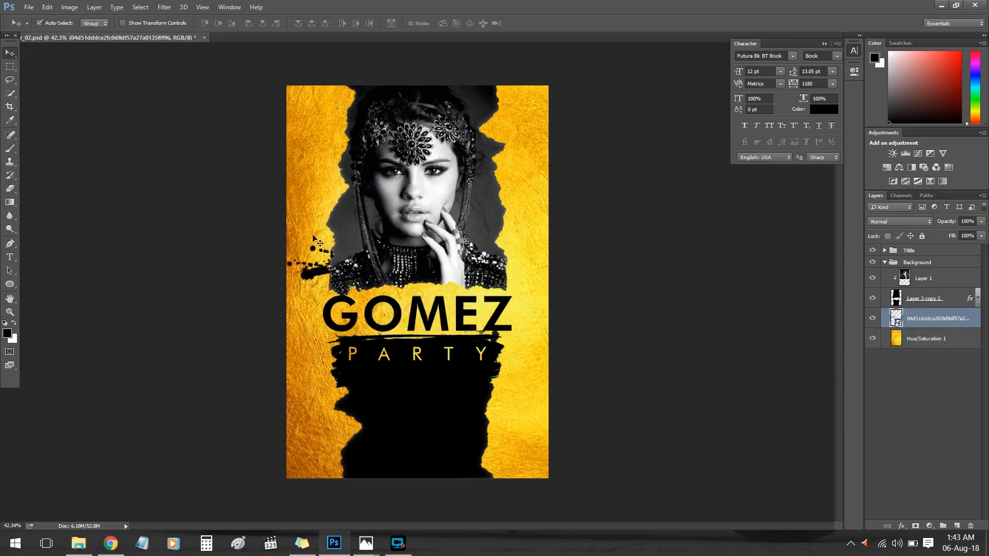
Rotate the ink splatter and try it against the torn edges on both sides of the portrait
left_click_drag(315, 240, 328, 216)
left_click(975, 303)
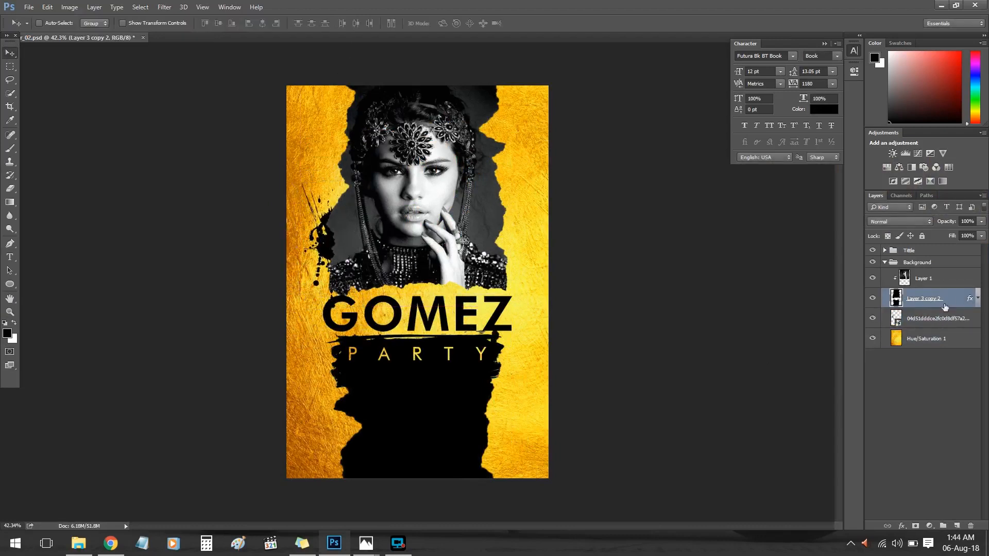
left_click(935, 318)
left_click_drag(322, 226, 496, 242)
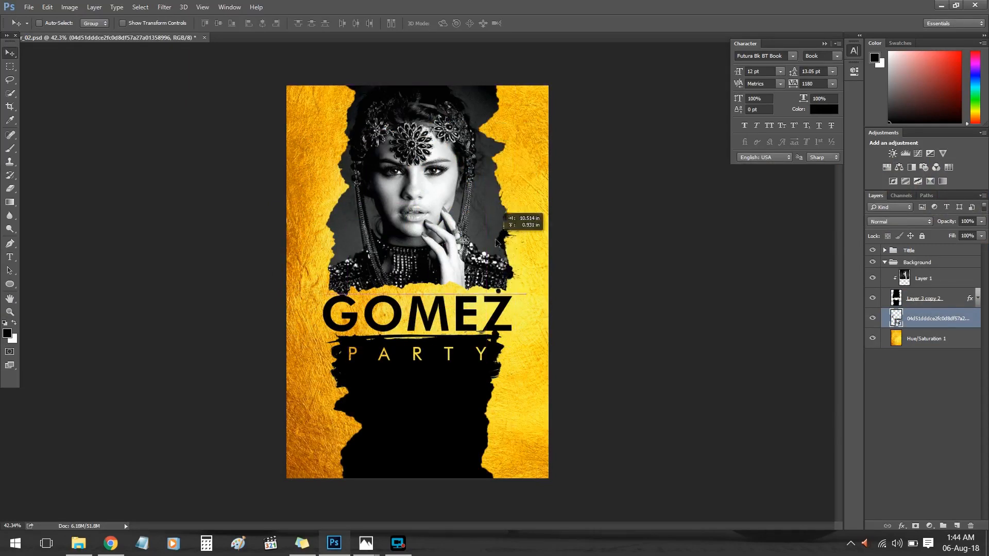
Duplicate the ink splatter and transform the copy to sit at the lower black piece's bottom-right edge
left_click_drag(350, 190, 533, 416)
key("ctrl+t")
left_click_drag(533, 373, 379, 417)
left_click(364, 24)
Rotate another ink-splatter copy and fit it against the lower-left torn edge of the black piece
key("ctrl+t")
left_click_drag(432, 358, 435, 439)
left_click_drag(380, 420, 365, 442)
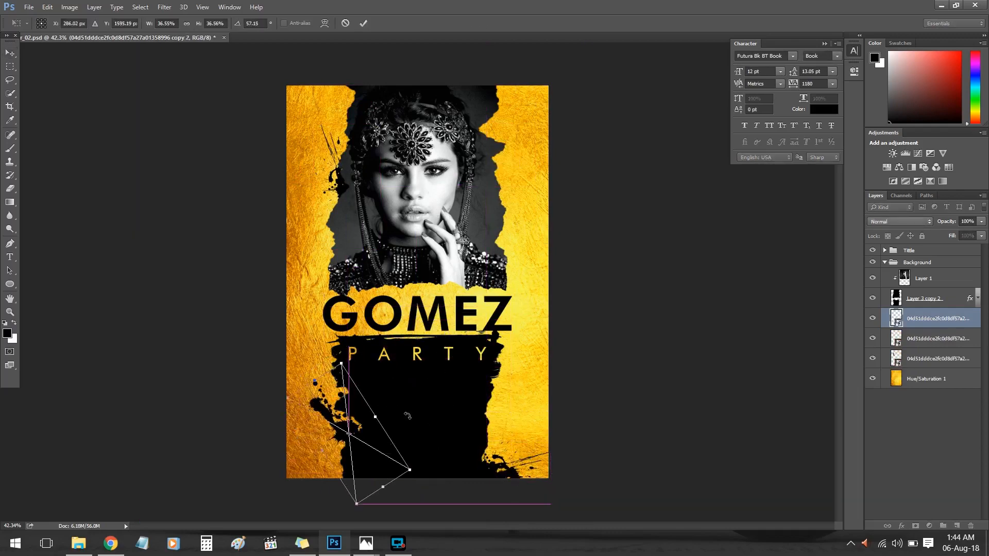
left_click_drag(359, 356, 371, 403)
left_click(363, 26)
Place the 800px_COLOURBOX1170899 splatter image into the poster and set its blend mode to Darken
left_click(78, 544)
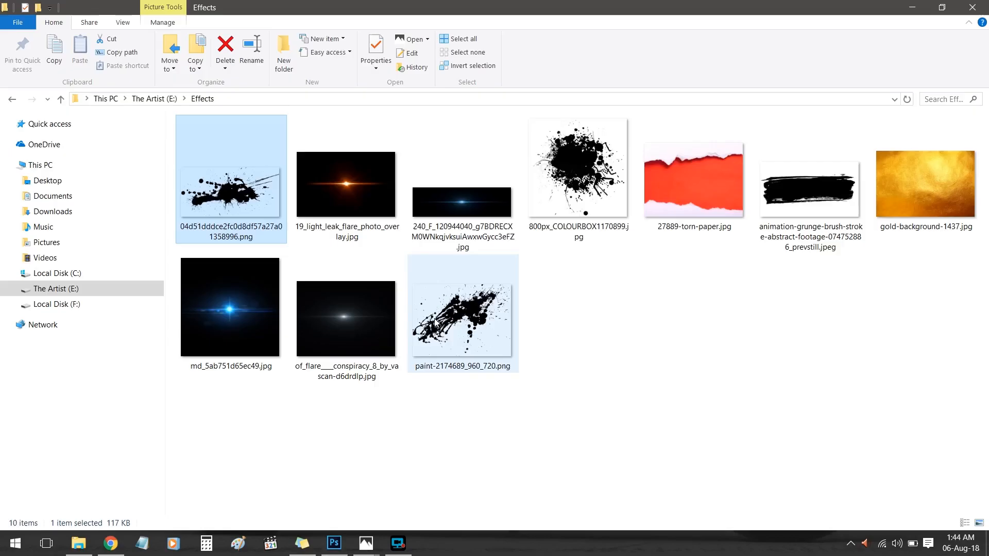
left_click_drag(580, 173, 492, 356)
left_click(900, 222)
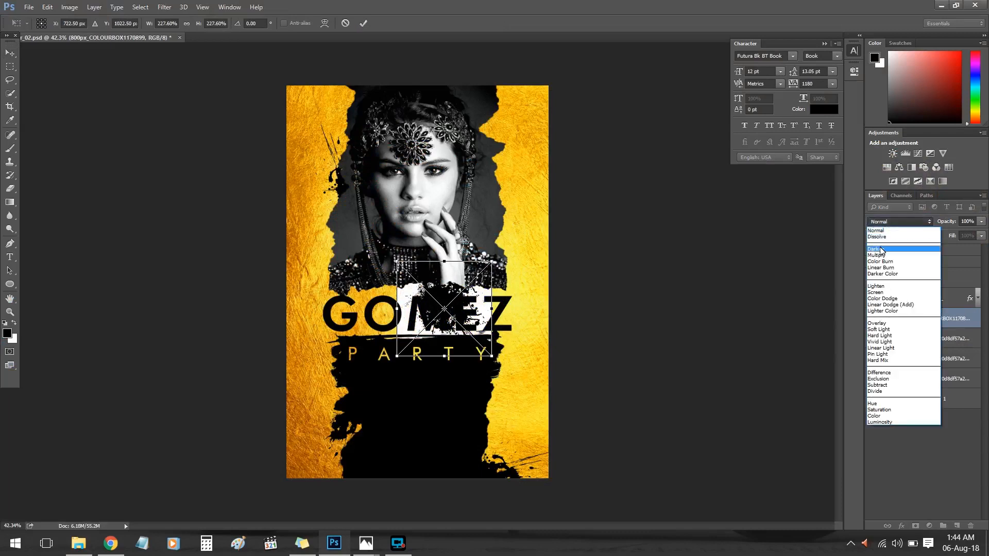
left_click(882, 249)
Scale the round splatter to 201.04%, rotate it about 74 degrees and position it at the portrait's lower-right torn edge
left_click_drag(458, 325, 500, 289)
left_click_drag(534, 320, 523, 309)
left_click_drag(506, 280, 518, 291)
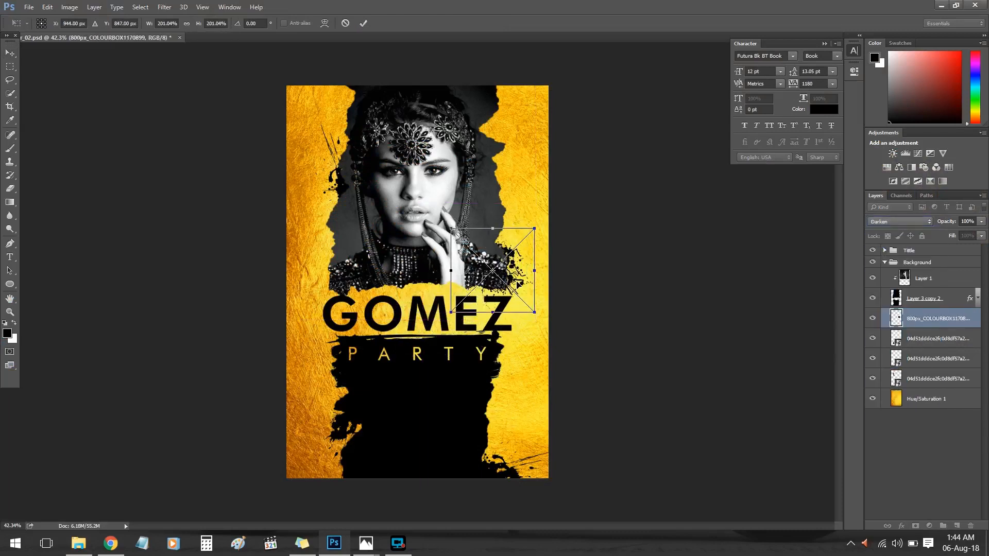
left_click_drag(544, 231, 564, 312)
left_click_drag(526, 283, 521, 276)
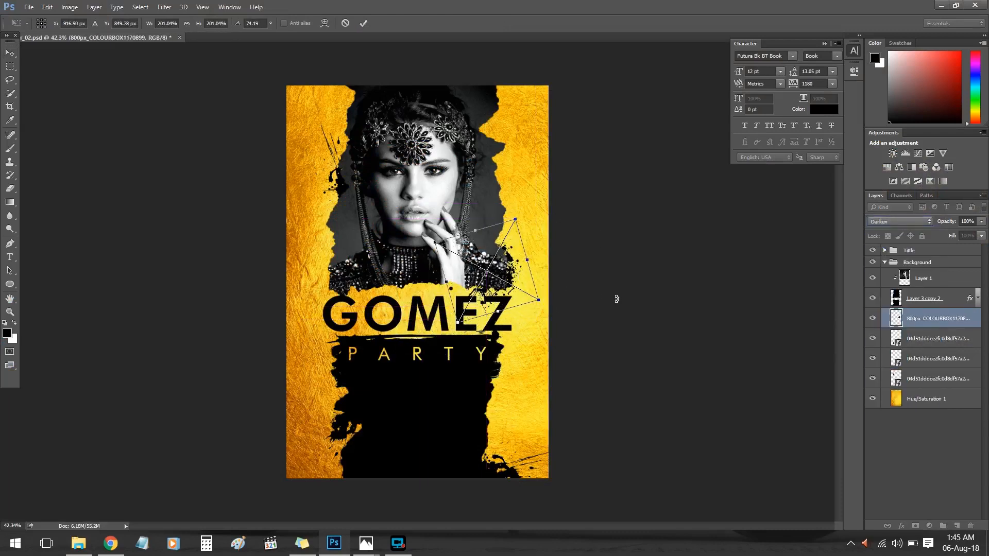
left_click(364, 23)
Add a Curves adjustment above Layer 1 with its midtones pulled darker and clip it to the portrait
left_click(925, 280)
left_click(918, 155)
left_click_drag(767, 179, 793, 163)
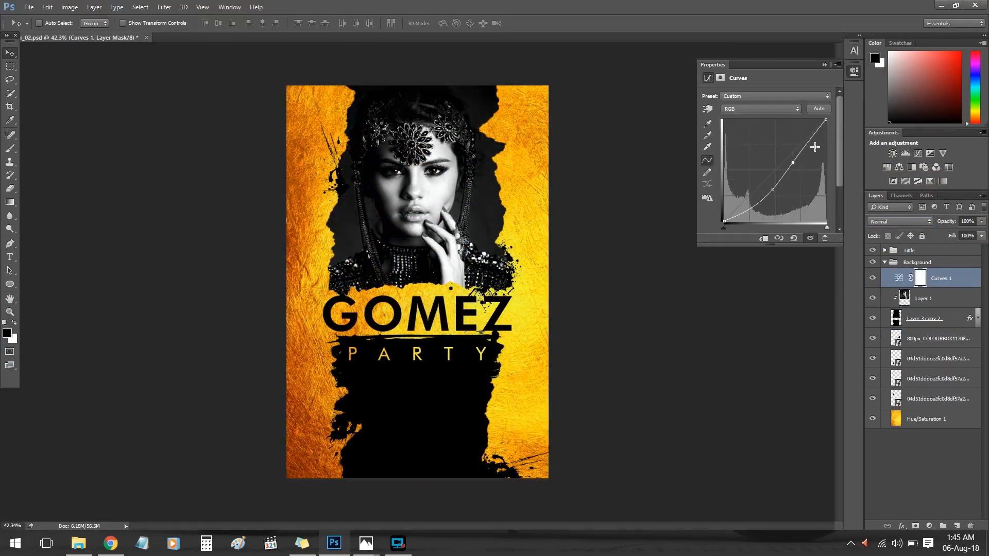
left_click(906, 271)
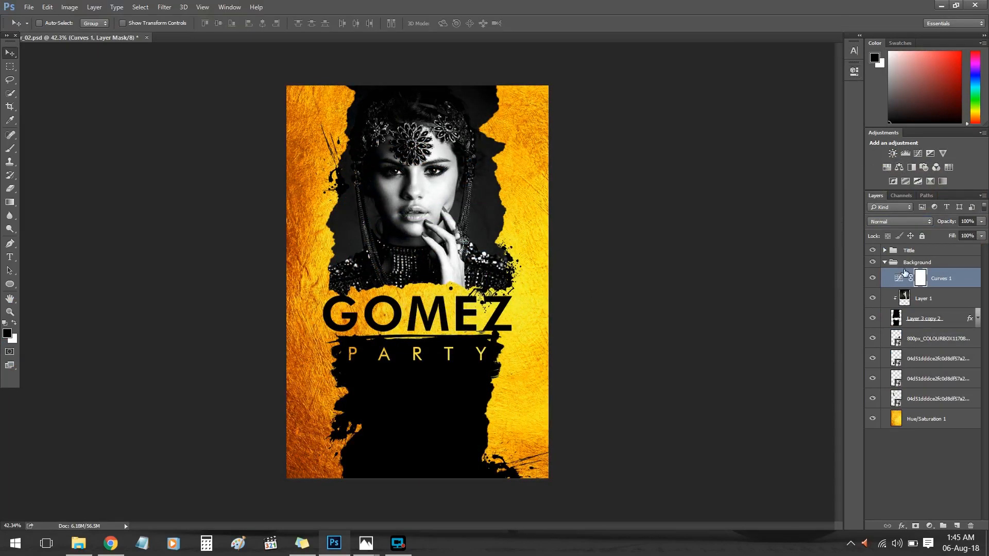
left_click(943, 283, "alt")
Transform the round splatter to fit the lower black piece's right edge and place a copy at the portrait's upper-right torn edge
key("alt+bracketleft")
key("alt+bracketleft")
key("alt+bracketleft")
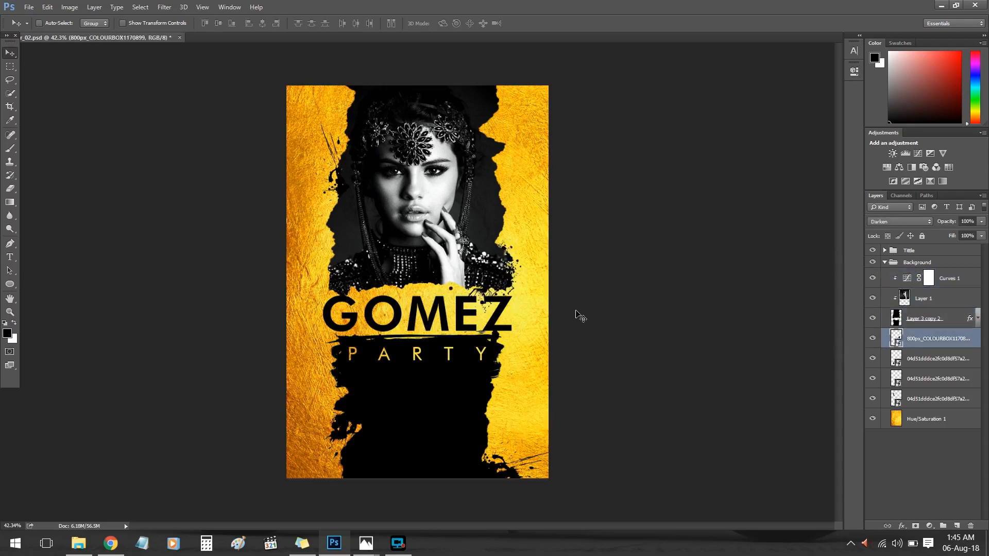
key("ctrl+t")
left_click_drag(566, 227, 541, 385)
left_click(364, 27)
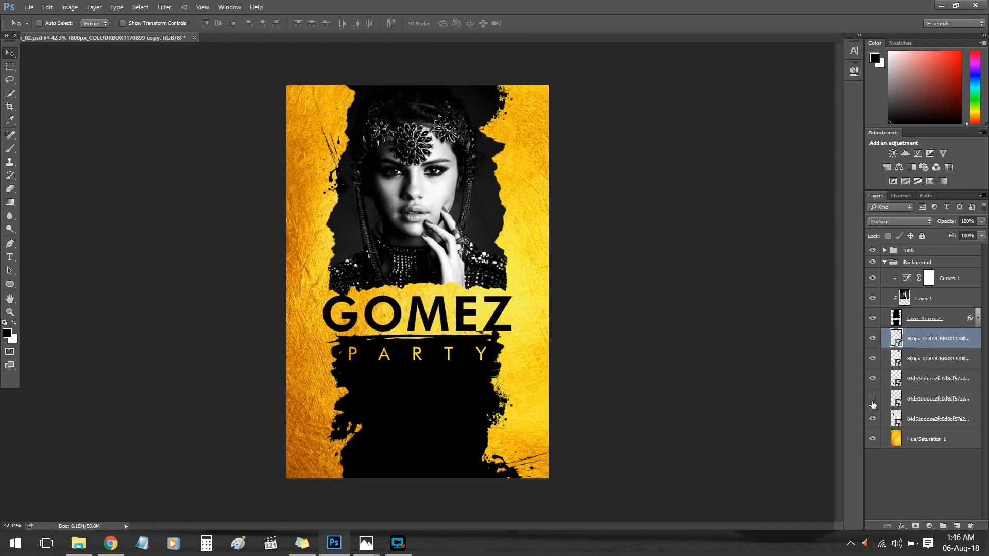
Duplicate the ink splatter, enlarge and rotate it at the lower piece's left edge, and place another copy beside the portrait's right edge
left_click(893, 420)
left_click_drag(360, 413, 358, 232)
key("ctrl+t")
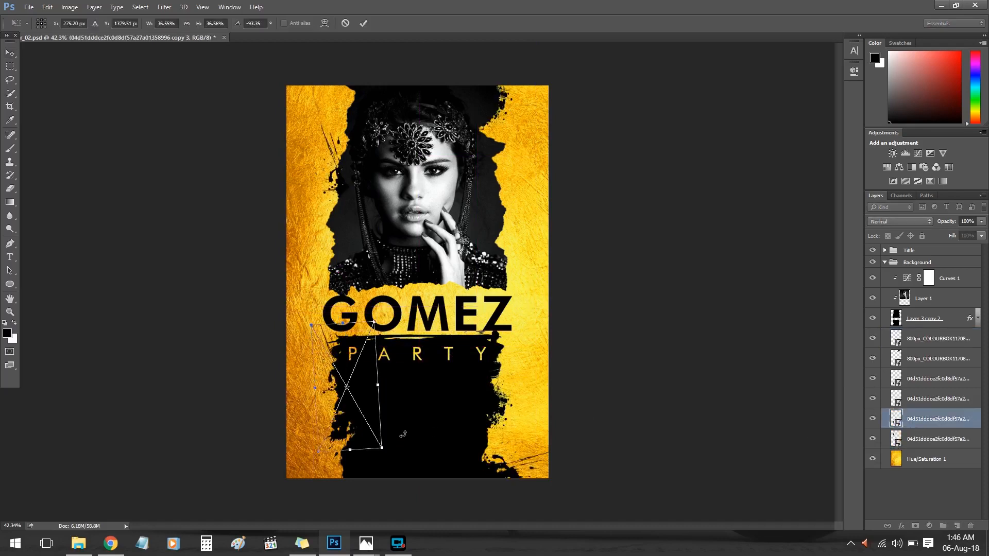
left_click_drag(428, 432, 378, 416)
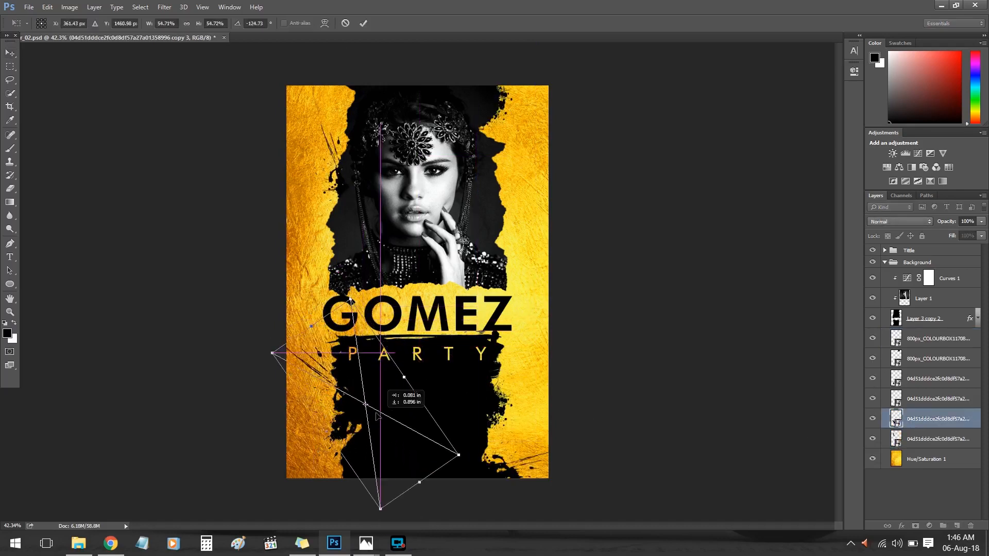
left_click_drag(340, 373, 480, 205, "ctrl+alt")
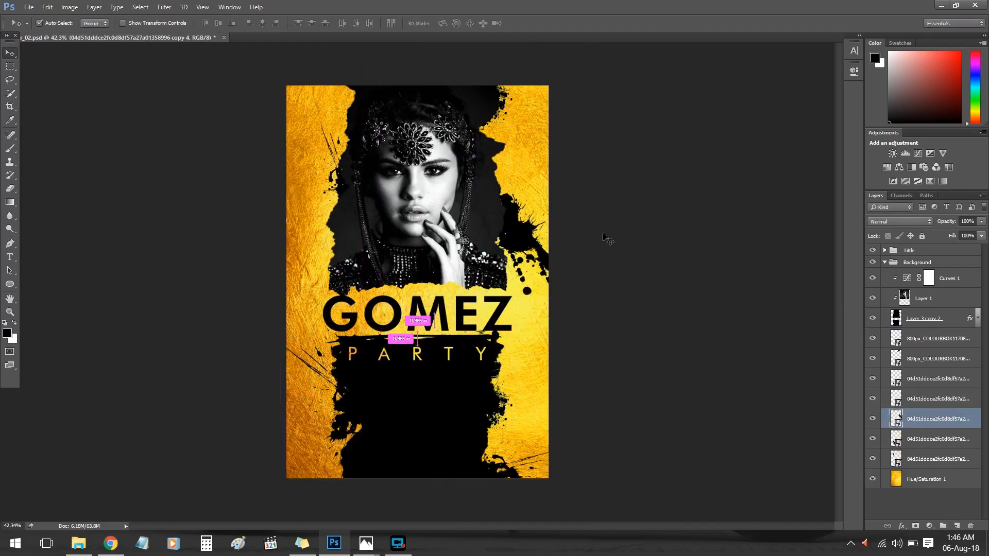
Rotate the selected ink splatter to about 17 degrees and tuck it behind the portrait's lower-right torn edge
key("ctrl+t")
left_click_drag(567, 207, 477, 280)
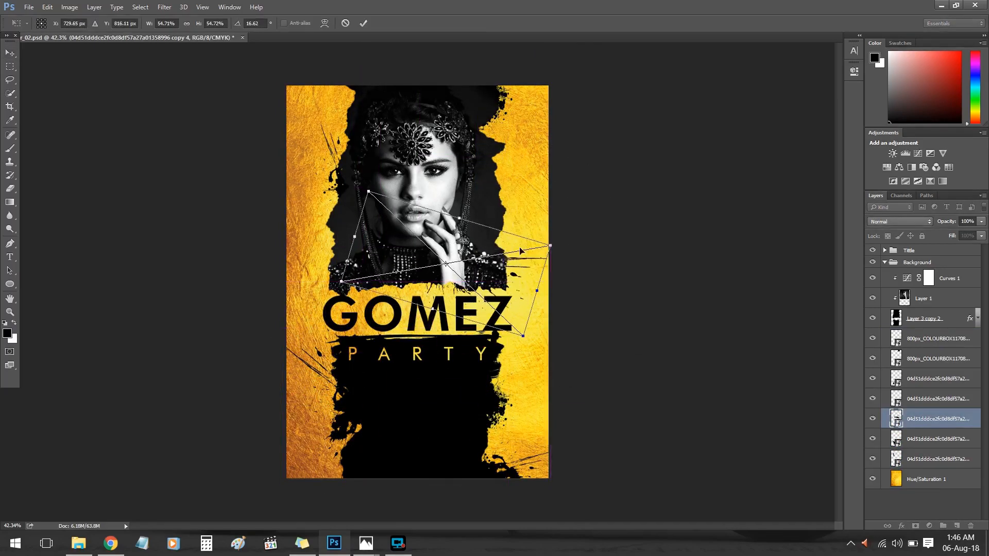
left_click_drag(521, 251, 489, 205)
key("Return")
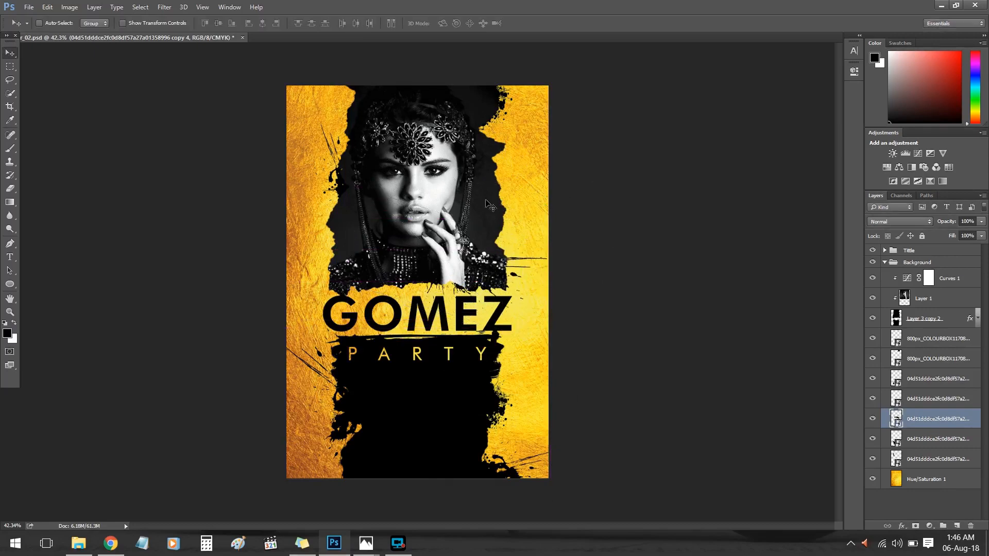
Duplicate that splatter, rotate the copy to about -75 degrees and move it to the portrait's upper-right torn edge
left_click_drag(553, 298, 538, 295, "ctrl+alt")
key("ctrl+t")
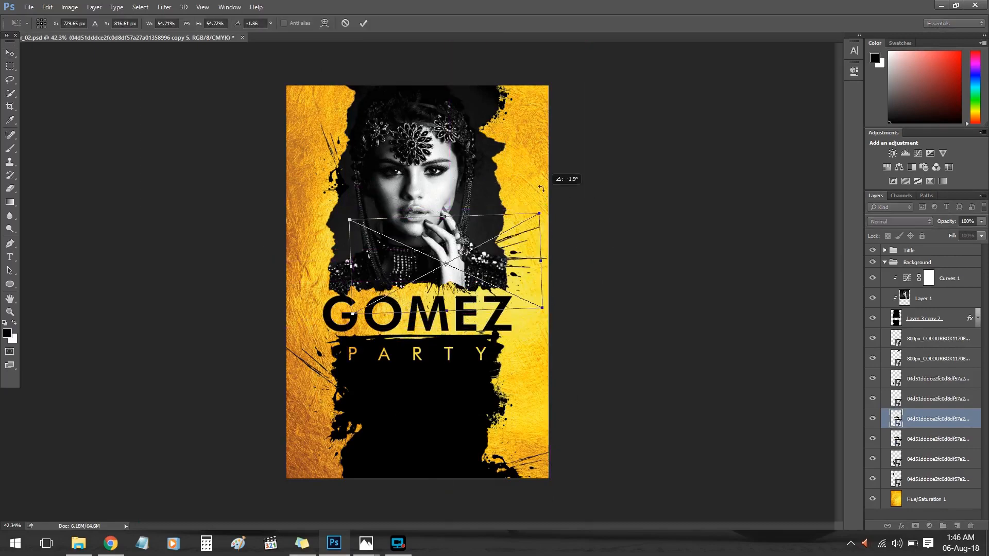
left_click_drag(556, 187, 471, 225)
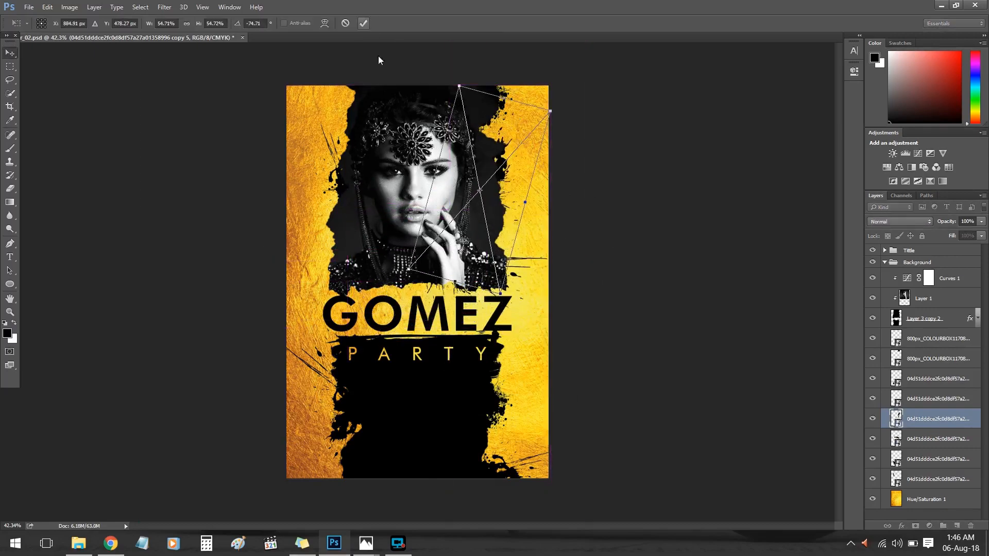
key("Return")
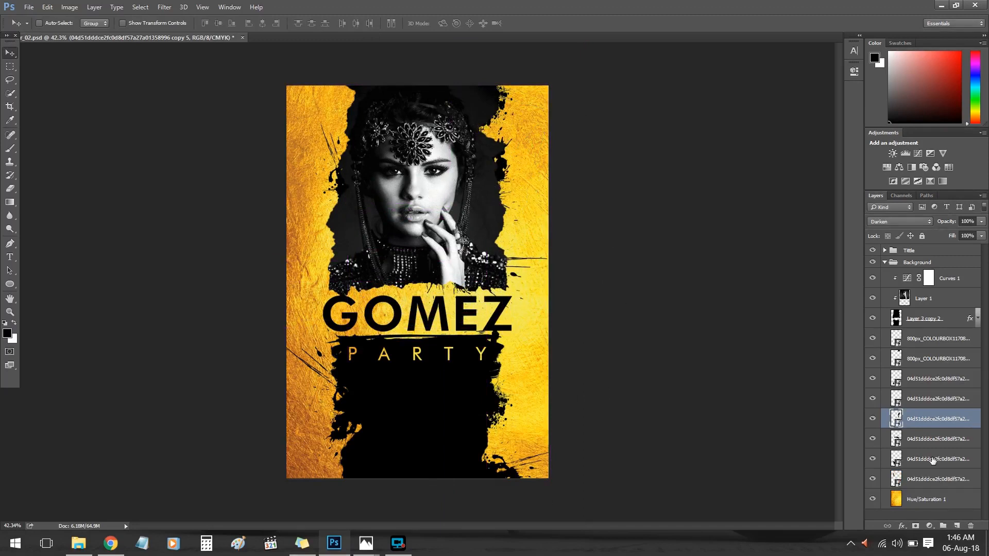
Group all ink splatter layers under the name Inks and collapse the Background group
left_click(932, 338)
left_click(932, 479, "shift")
key("ctrl+g")
double_click(919, 334)
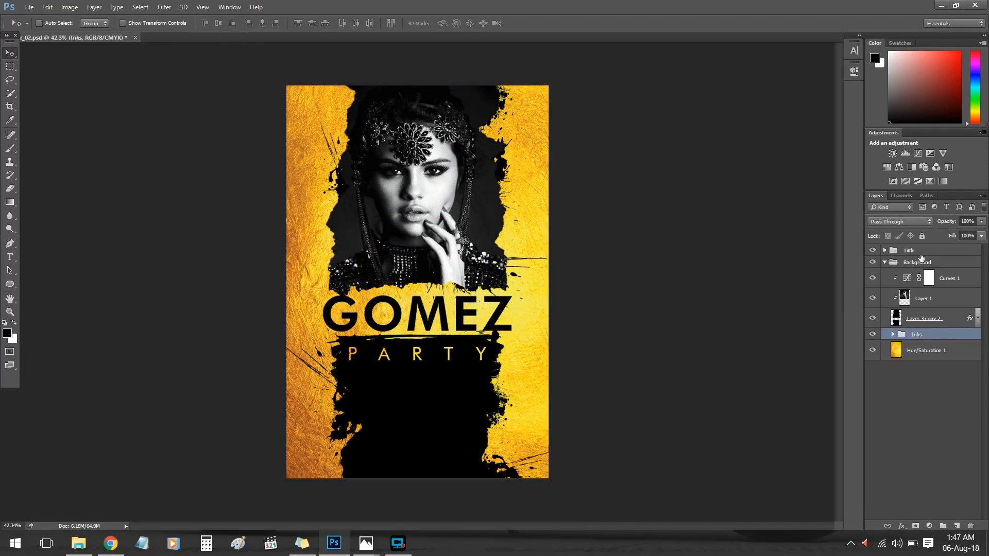
left_click(884, 263)
Try placing the blue flare image md_5ab751d65ec49.jpg over the title with a changed blend mode, and undo it
left_click(78, 543)
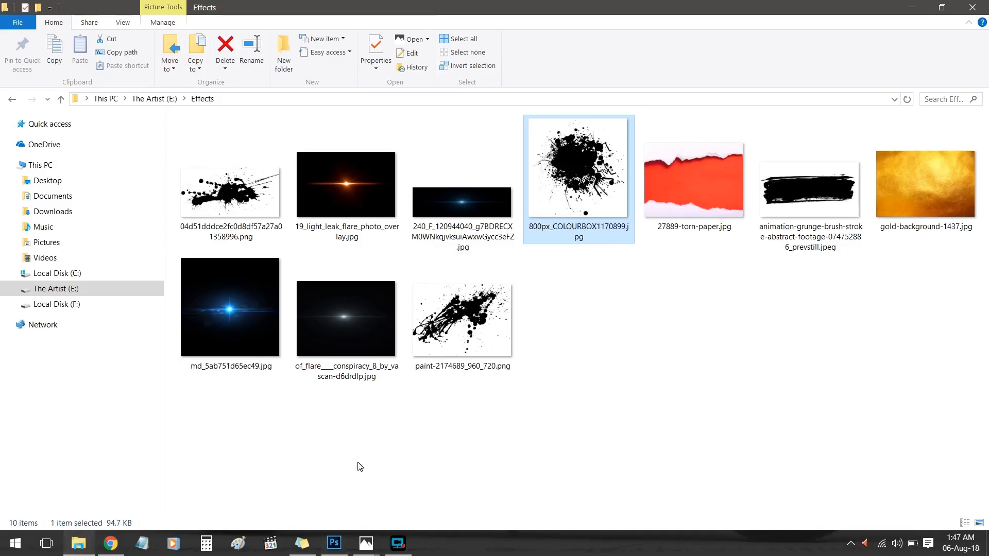
left_click_drag(220, 279, 435, 304)
key("Return")
left_click(910, 221)
left_click(886, 293)
left_click_drag(945, 269, 892, 254)
left_click_drag(483, 319, 548, 366)
key("ctrl+z")
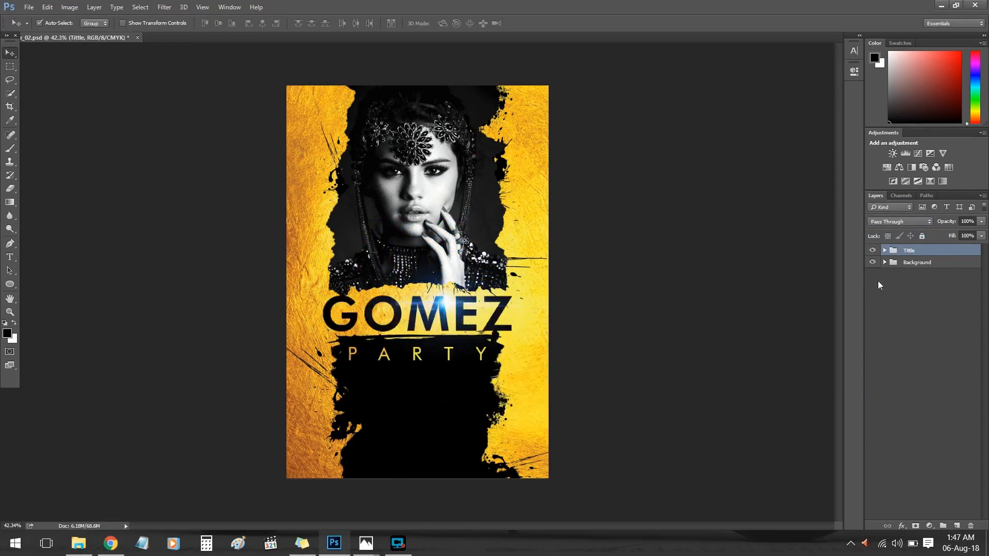
key("ctrl+z")
key("ctrl+alt+z")
key("ctrl+alt+z")
left_click_drag(900, 273, 907, 252)
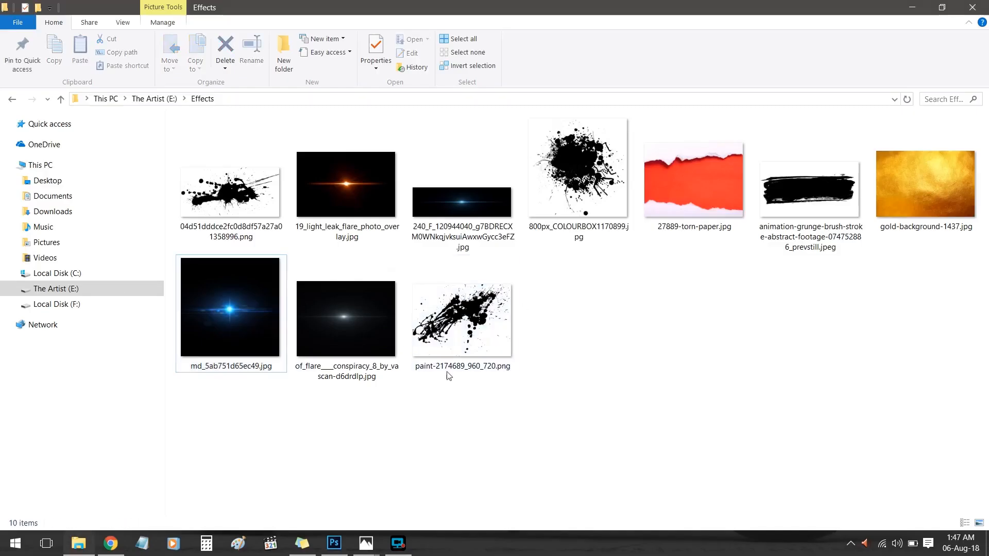
Place the of_flare conspiracy image above the title and add a Curves adjustment with an S-shaped contrast curve
left_click(358, 344)
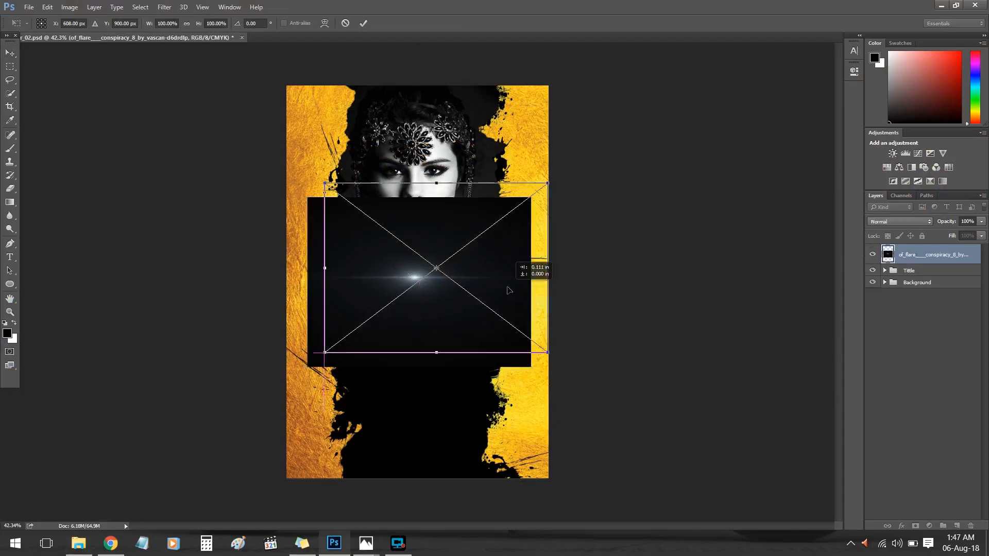
key("Return")
left_click(918, 153)
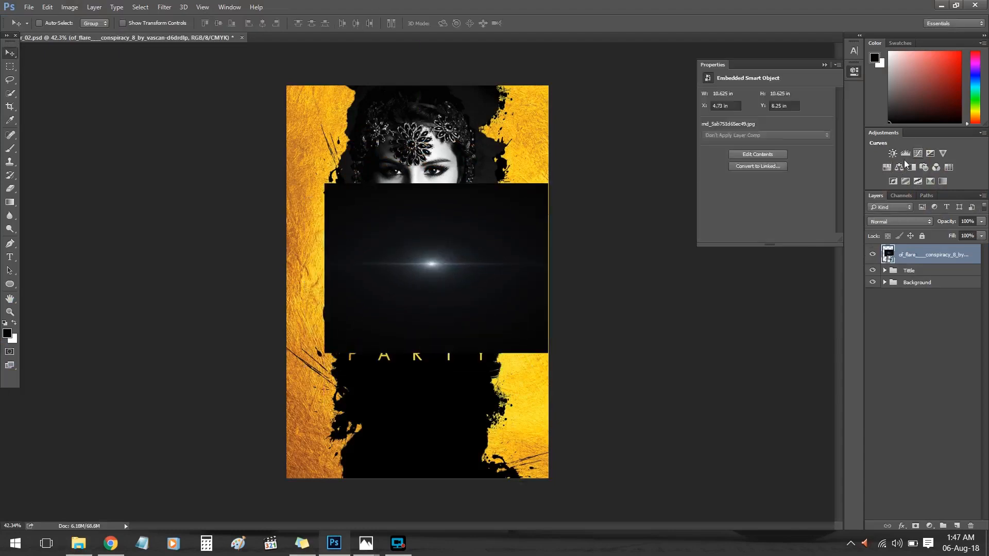
left_click_drag(766, 179, 786, 158)
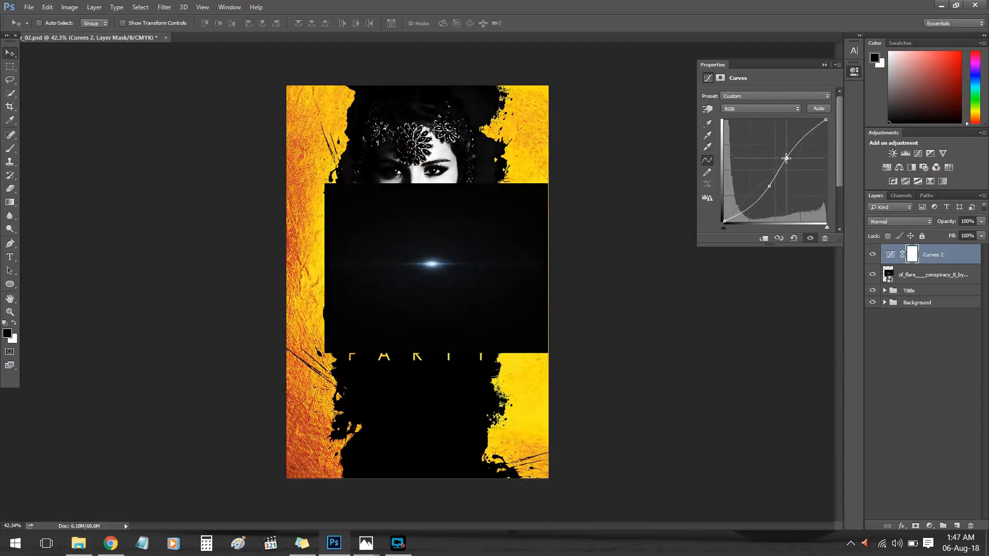
left_click(916, 237)
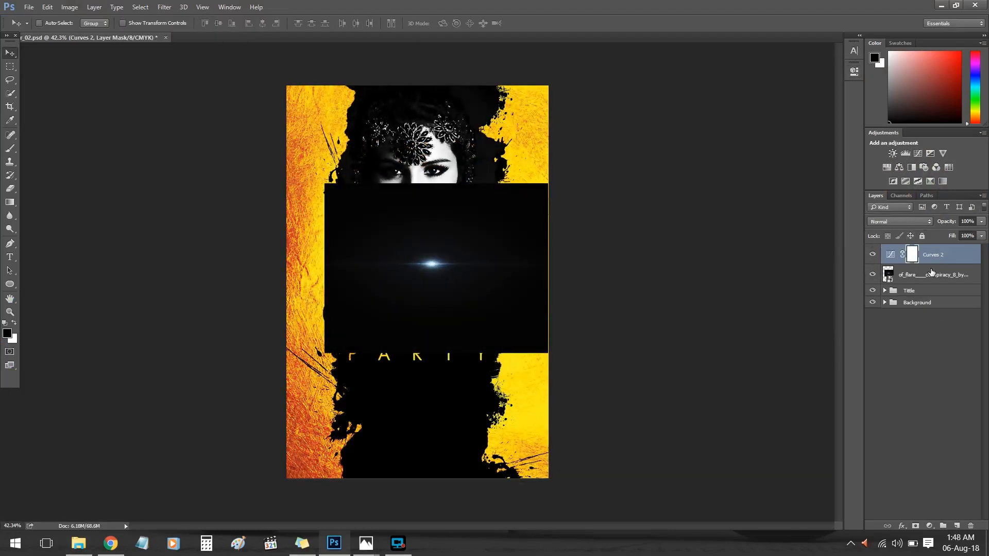
Merge the Curves adjustment with the flare image and set the merged layer's blend mode to Lighten
left_click(932, 272, "shift")
key("ctrl+e")
left_click(900, 221)
left_click(876, 284)
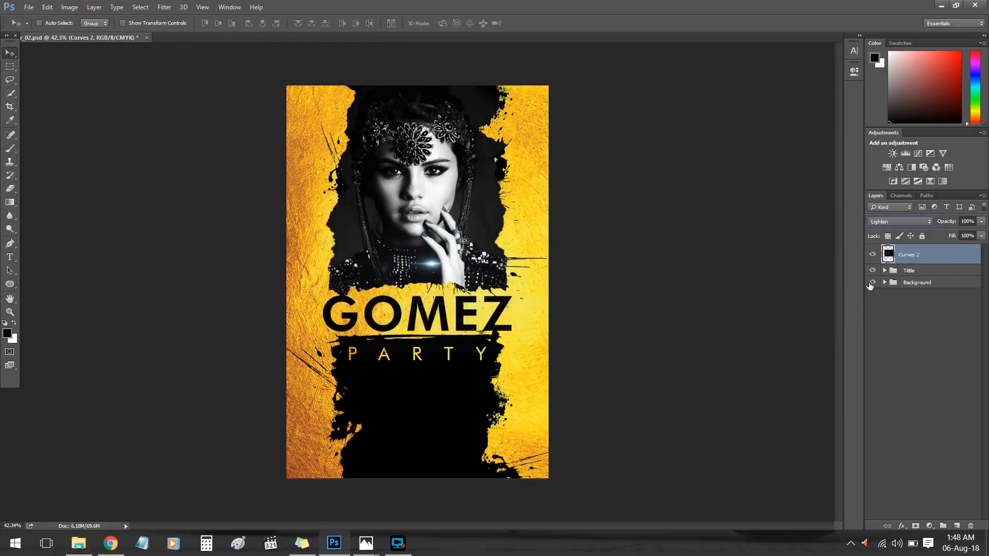
Rotate the flare to about 40 degrees, scale it to about 243% and center its glow on the Z of GOMEZ
key("ctrl+t")
left_click_drag(569, 212, 593, 326)
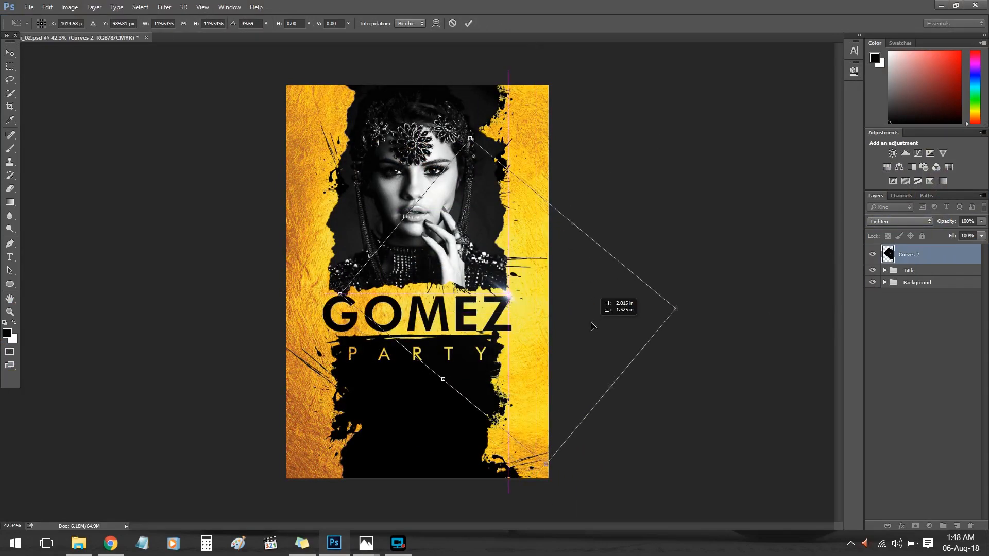
left_click_drag(677, 314, 806, 315)
left_click_drag(643, 292, 650, 298)
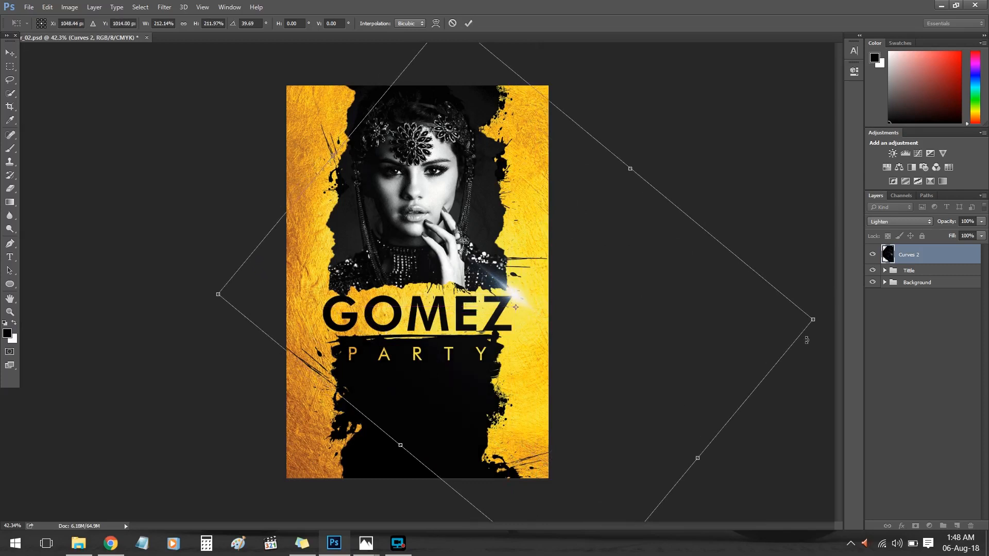
left_click_drag(813, 322, 920, 270)
left_click_drag(722, 307, 717, 314)
left_click_drag(40, 290, 171, 296)
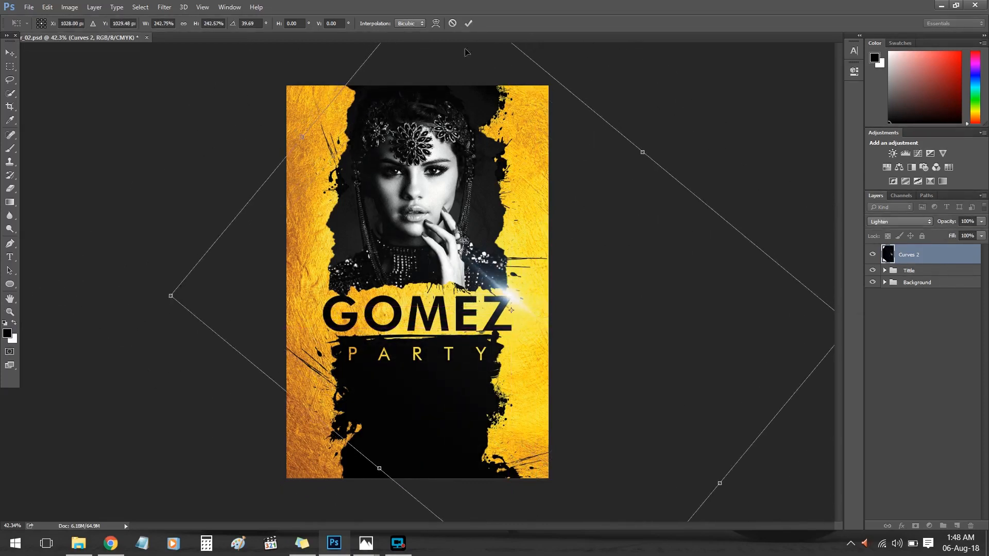
key("Return")
Duplicate the flare twice, placing one copy at the poster's lower-left corner and the other at the portrait's upper-left edge
left_click_drag(566, 320, 397, 142)
key("ctrl+t")
right_click(397, 143)
left_click(413, 320)
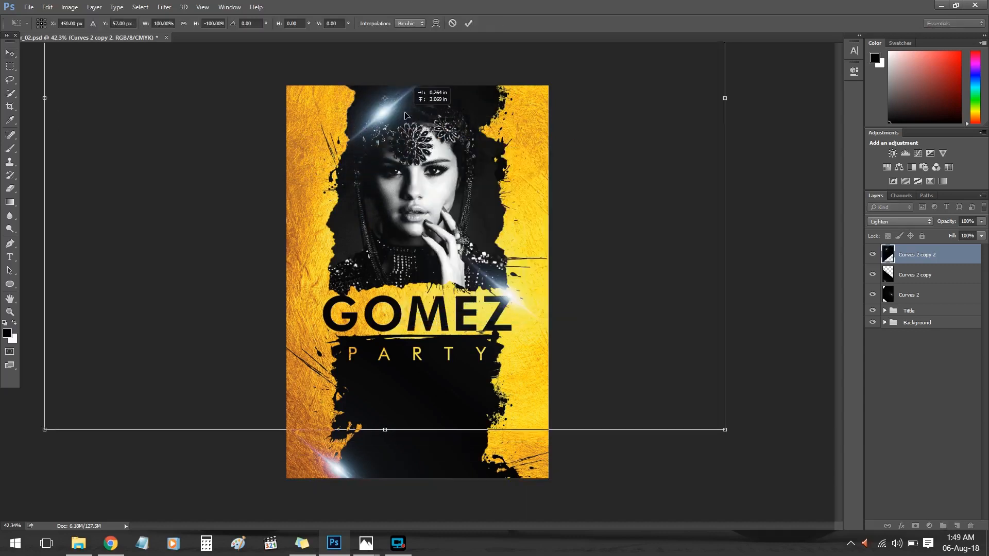
left_click_drag(385, 314, 477, 146)
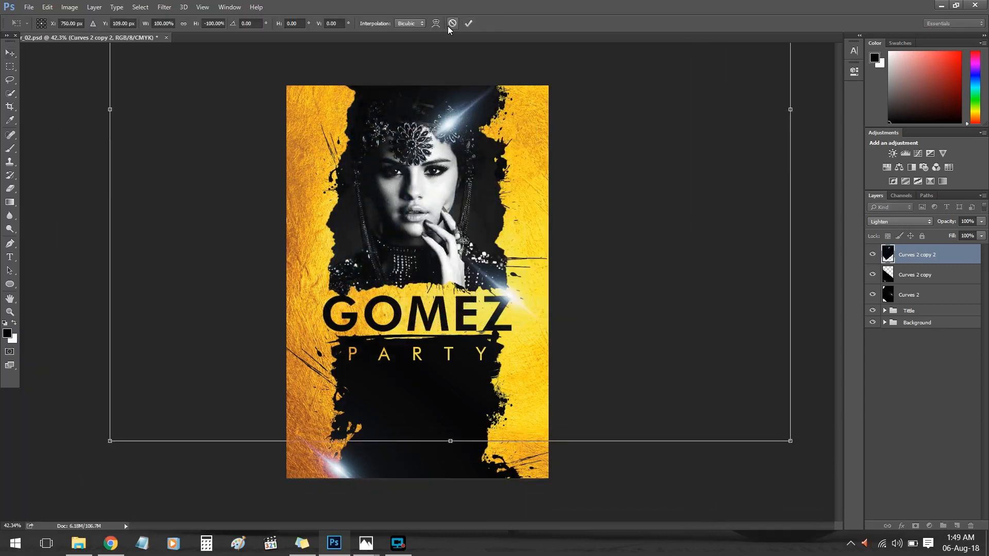
key("Return")
key("ctrl+t")
left_click_drag(797, 464, 641, 309)
left_click_drag(475, 184, 384, 189)
key("Return")
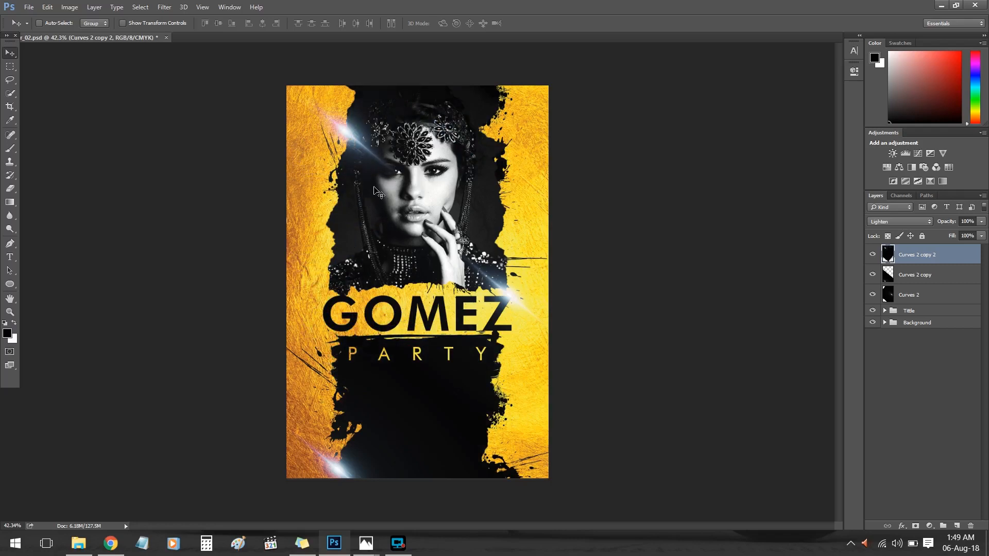
Group the three flare layers under the name Lights Flares
left_click(901, 391)
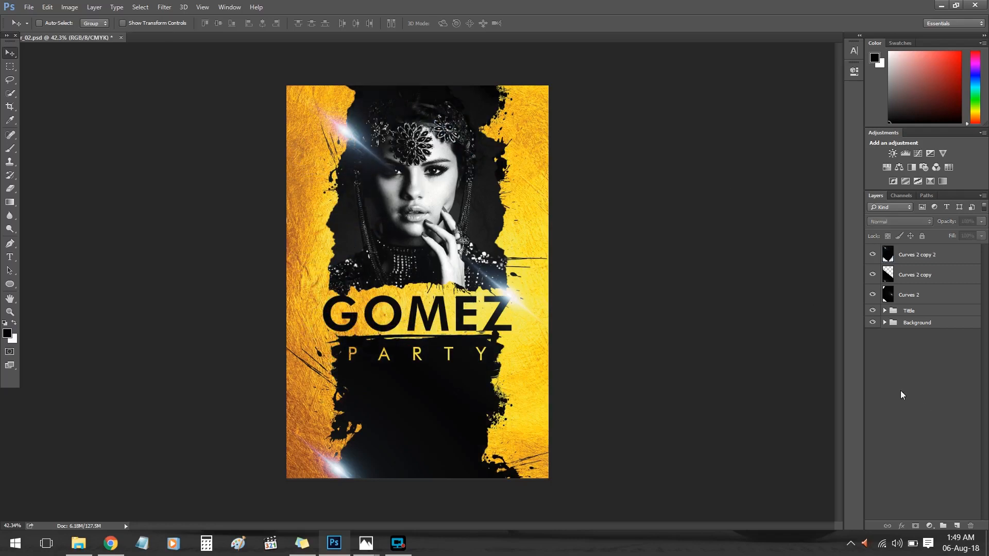
left_click(916, 295)
left_click(916, 254, "shift")
key("ctrl+g")
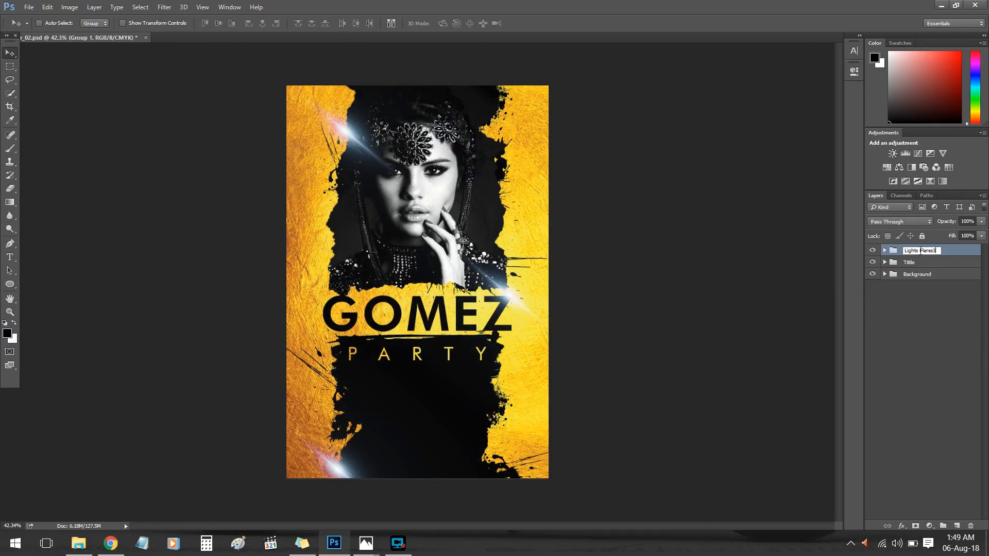
left_click(70, 7)
left_click(242, 67)
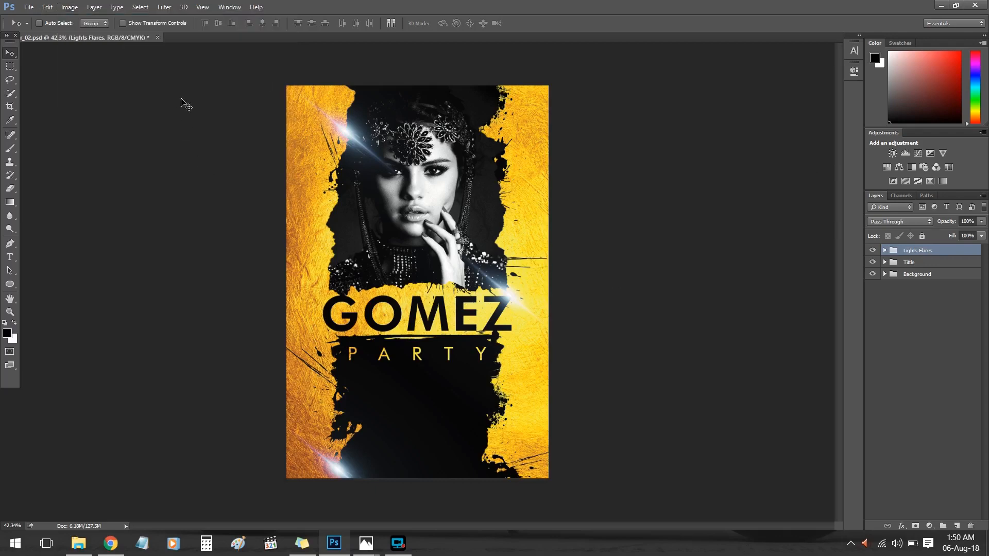
Open Poster_01.psd alongside the current poster and bring it to the front
left_click(29, 7)
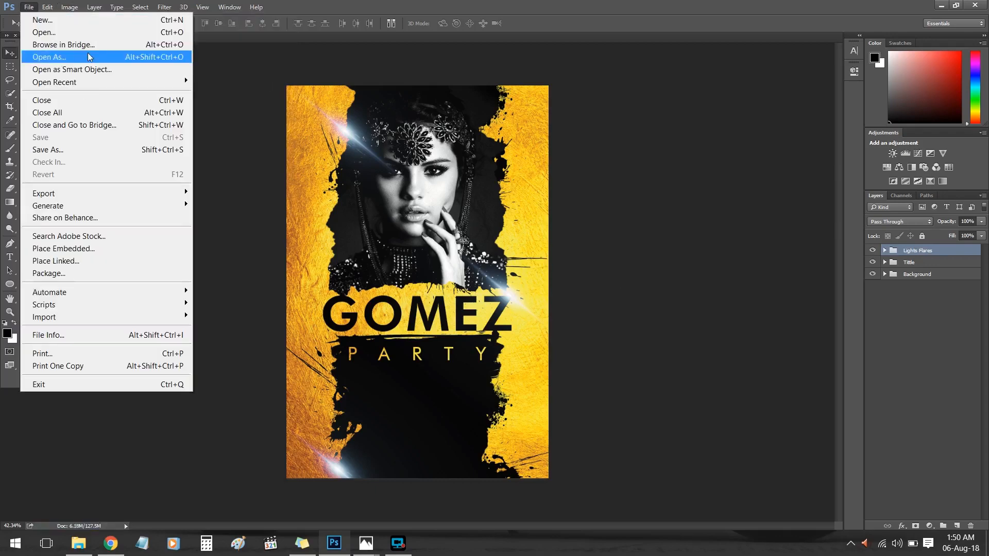
left_click(88, 52)
double_click(233, 106)
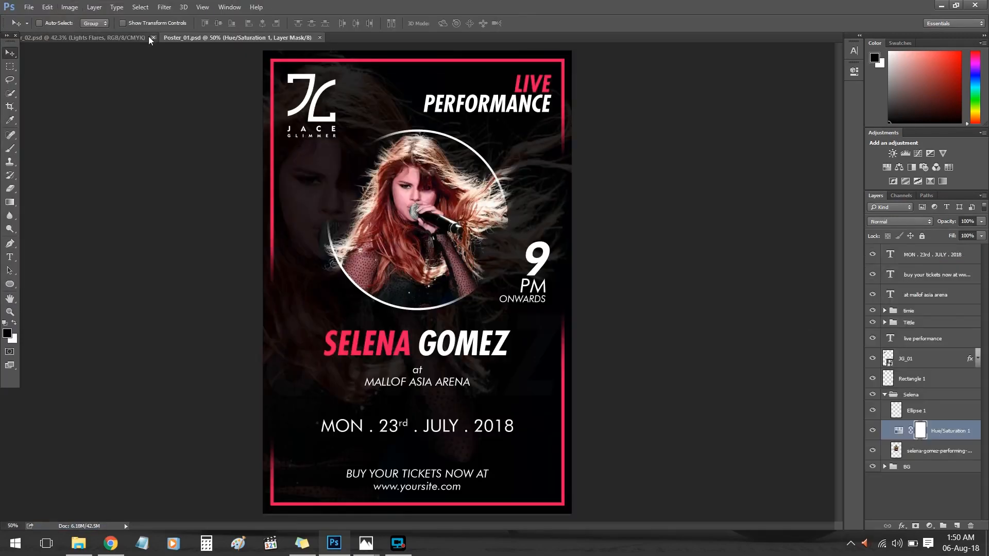
left_click(149, 37)
left_click(185, 39)
Copy the date, ticket and venue text layers from Poster_01.psd onto the lower black area of the gold poster
left_click(885, 338)
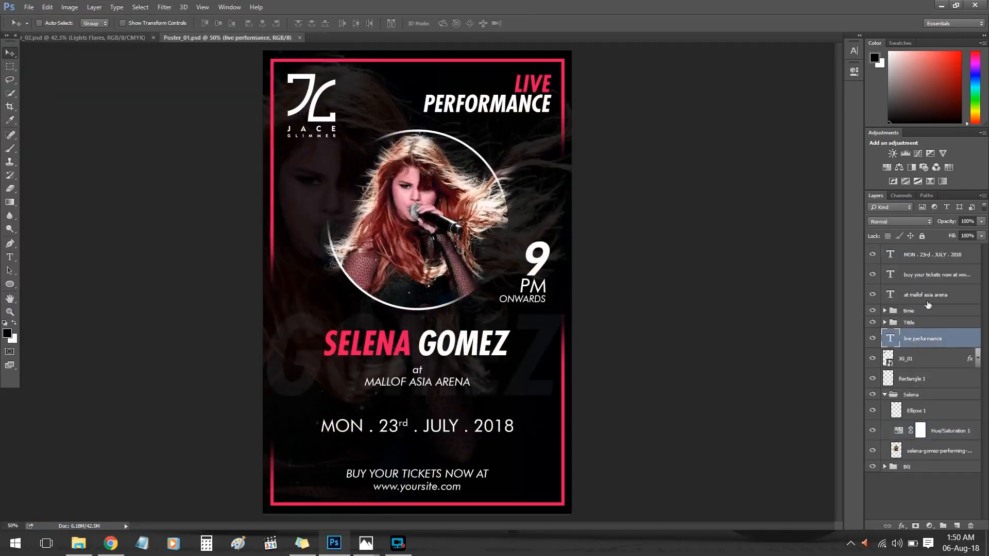
left_click(914, 294)
left_click(918, 279, "shift")
left_click(922, 255, "shift")
mouse_move(427, 431)
left_mouse_down()
mouse_move(306, 350)
mouse_move(407, 484)
mouse_move(435, 422)
mouse_move(420, 419)
left_mouse_up()
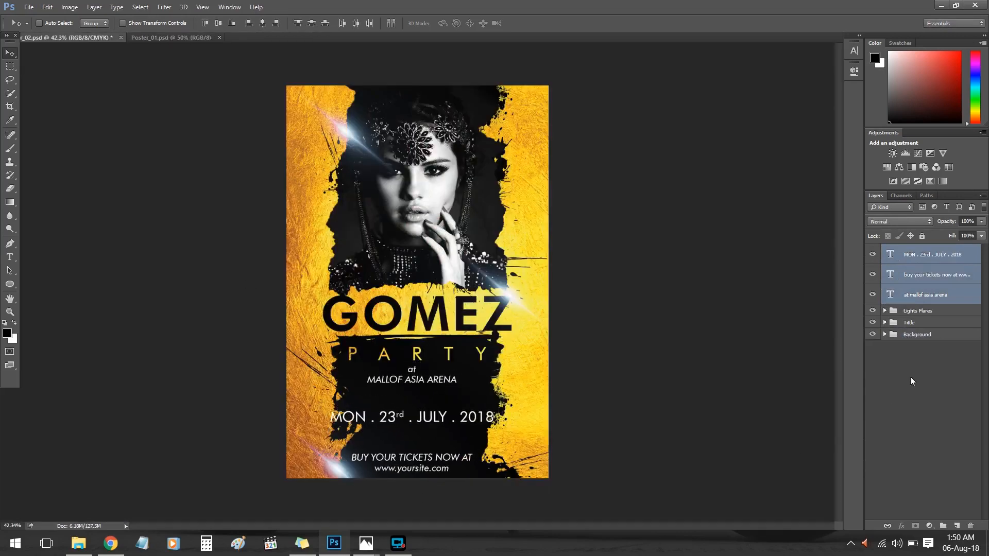
Move the ticket text layer below the venue text layer and center it horizontally on the poster
left_click_drag(927, 275, 917, 305)
key("ctrl+a")
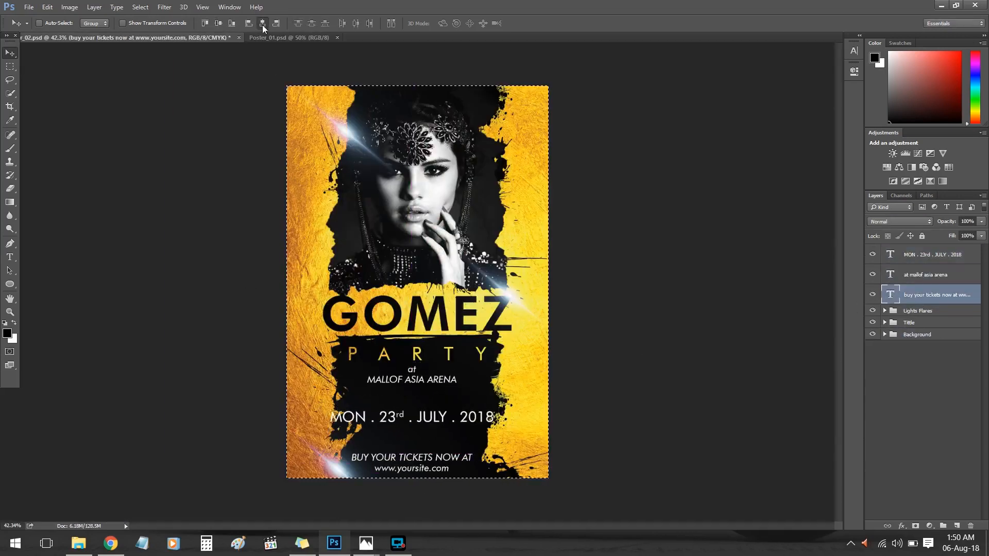
left_click(262, 23)
key("ctrl+d")
left_click(904, 303, "ctrl")
Scale the MALLOF ASIA ARENA text up to about 123% and place it between PARTY and the date
left_click(899, 275)
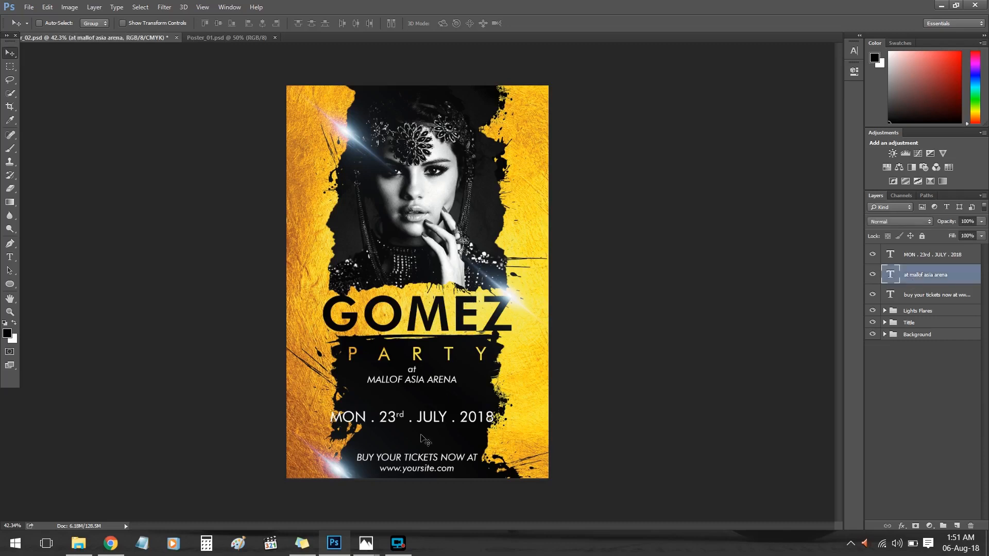
key("ctrl+t")
left_click_drag(457, 395, 468, 400)
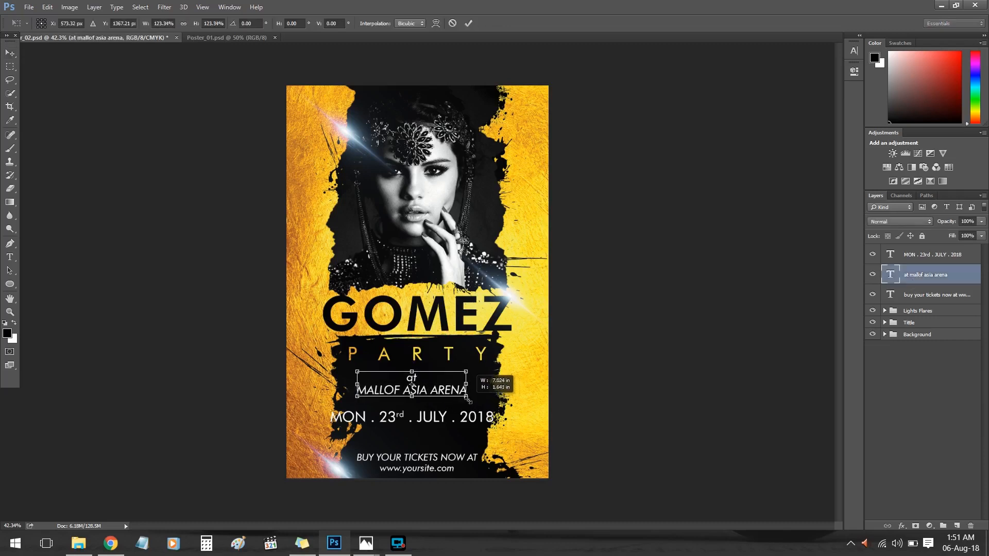
key("Return")
Change the venue text to an upright font style, nudge it up slightly and center it horizontally on the poster
key("t")
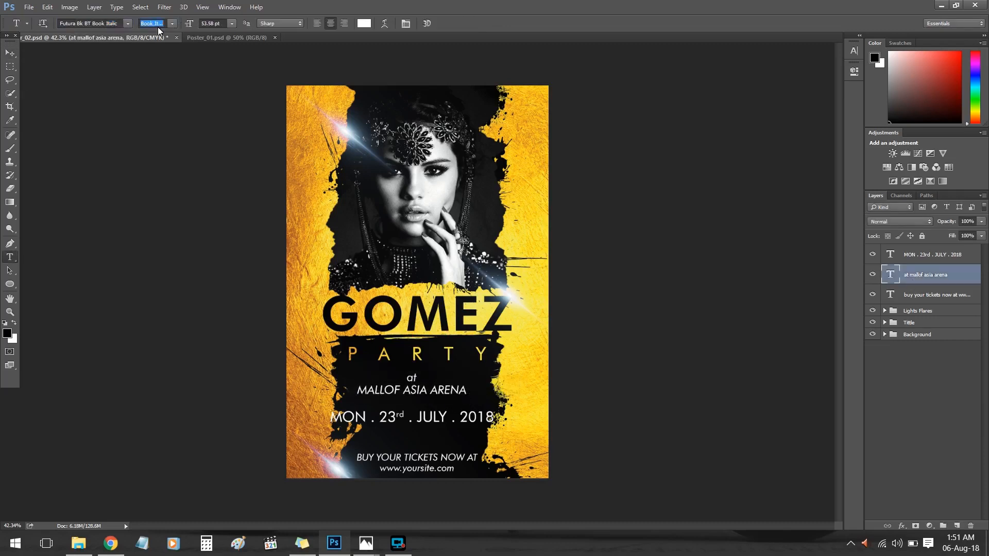
key("v")
left_click_drag(456, 391, 456, 388)
left_click(262, 22)
key("ctrl+d")
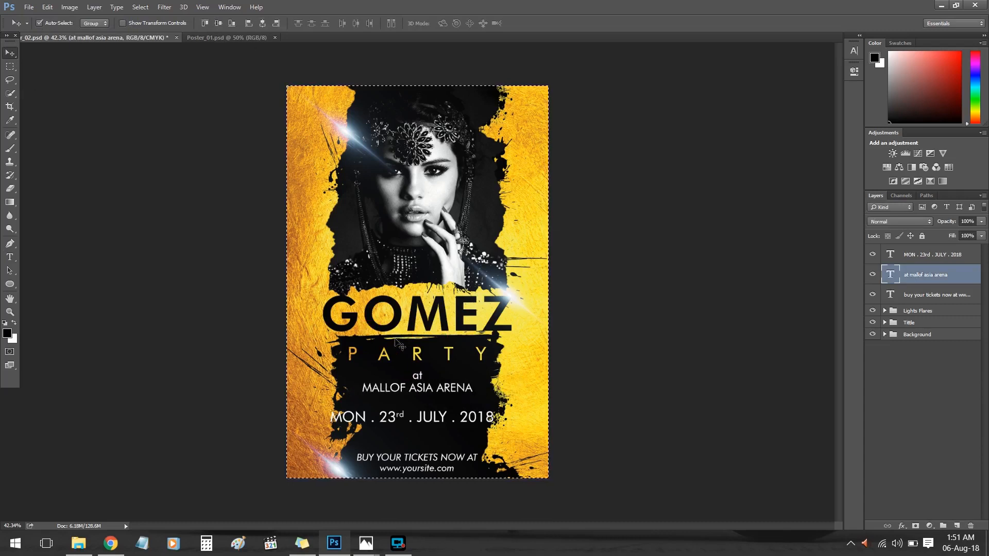
Scale down the date text to fit inside the black area and move it slightly closer to the venue text
left_click(932, 254)
key("ctrl+t")
left_click_drag(495, 425, 439, 416)
key("Return")
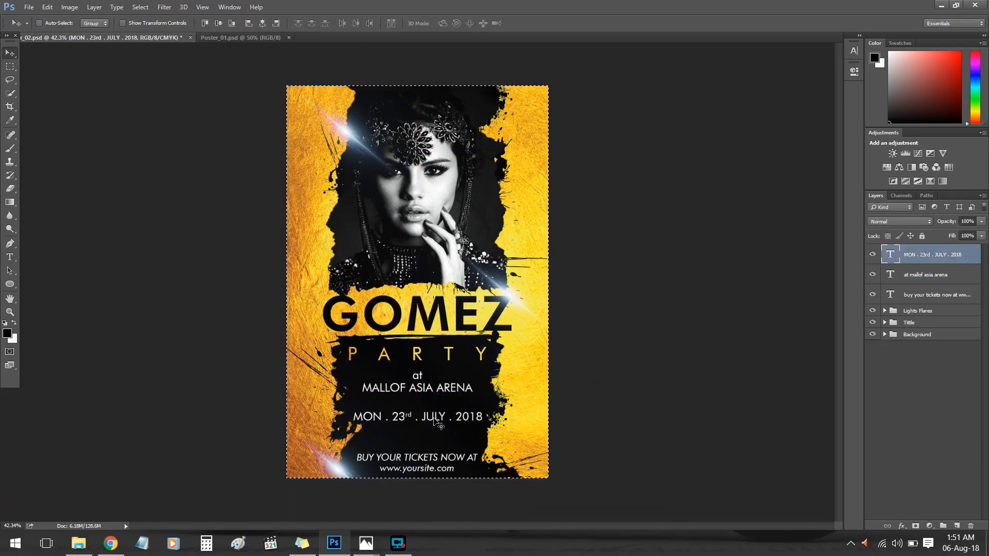
scroll(439, 424, "up", 5)
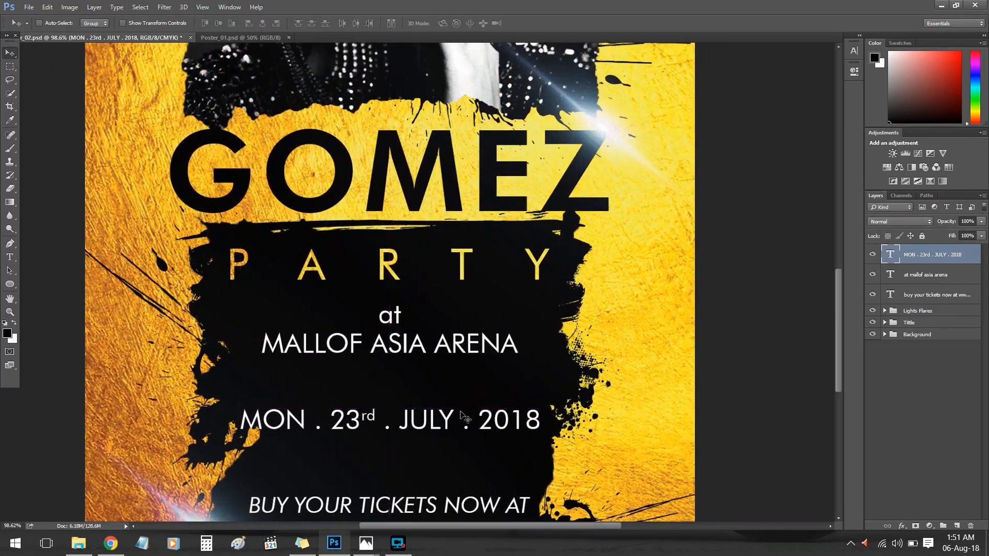
left_click_drag(469, 433, 471, 421)
scroll(787, 368, "down", 3)
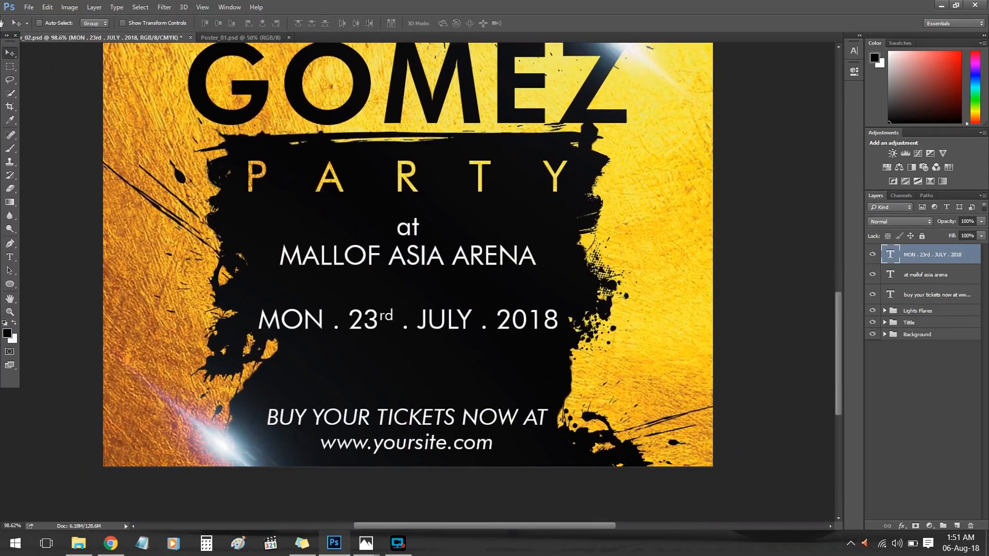
Undo the accidental move on the poster and lock the Lights Flares group
left_click_drag(220, 355, 232, 367)
key("ctrl+z")
left_click(897, 360)
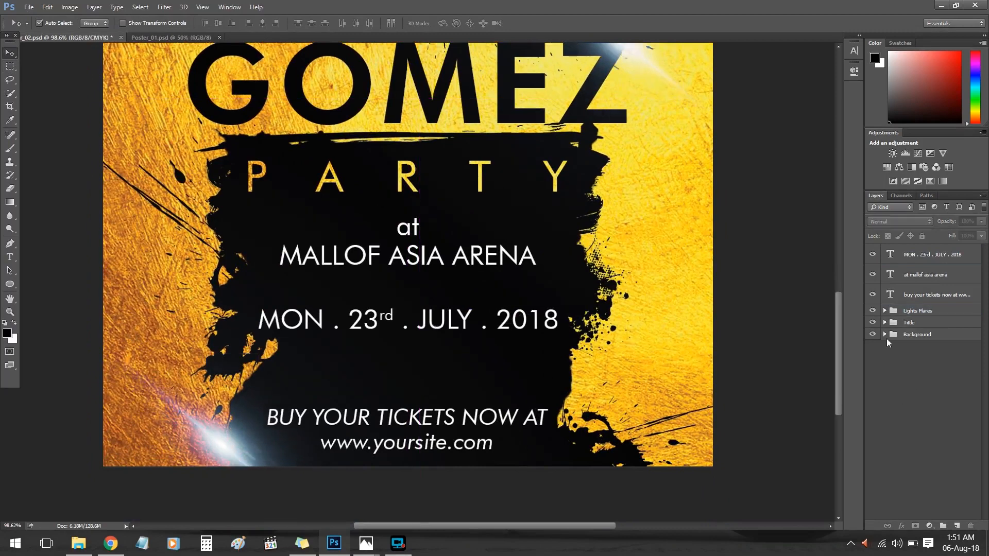
left_click(885, 335)
left_click(885, 335)
left_click(917, 311)
key("ctrl+/")
Find the ink splatter beside the left end of the date by toggling layers in the Inks group, and select its layer
left_click(885, 335)
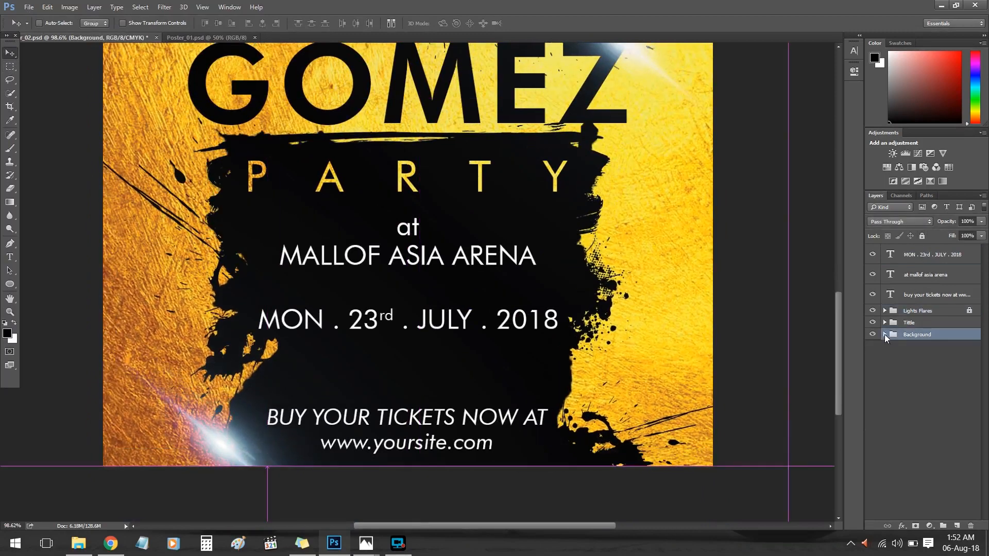
left_click(885, 335)
left_click(917, 406)
left_click(893, 407)
scroll(875, 448, "down", 2)
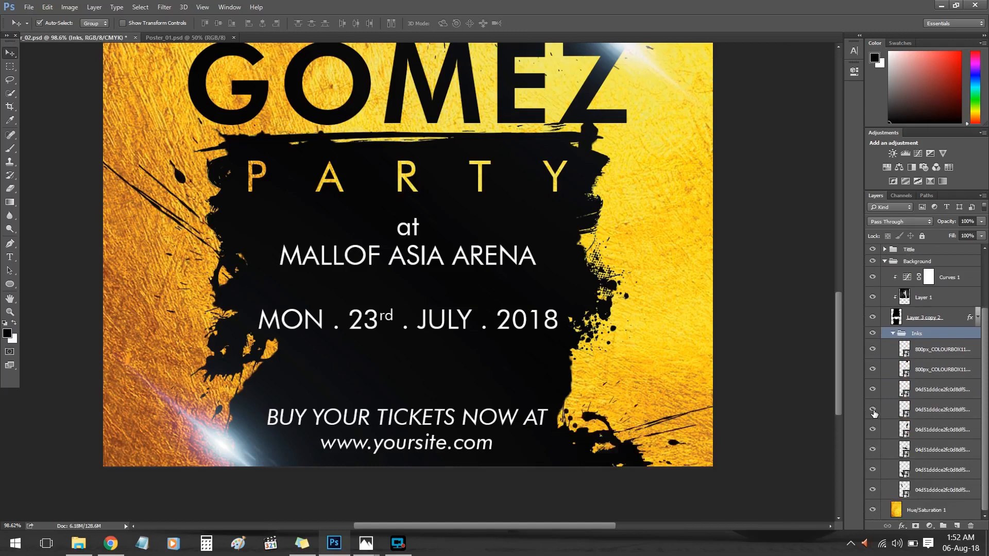
left_click(872, 471)
left_click(871, 471)
left_click(873, 389)
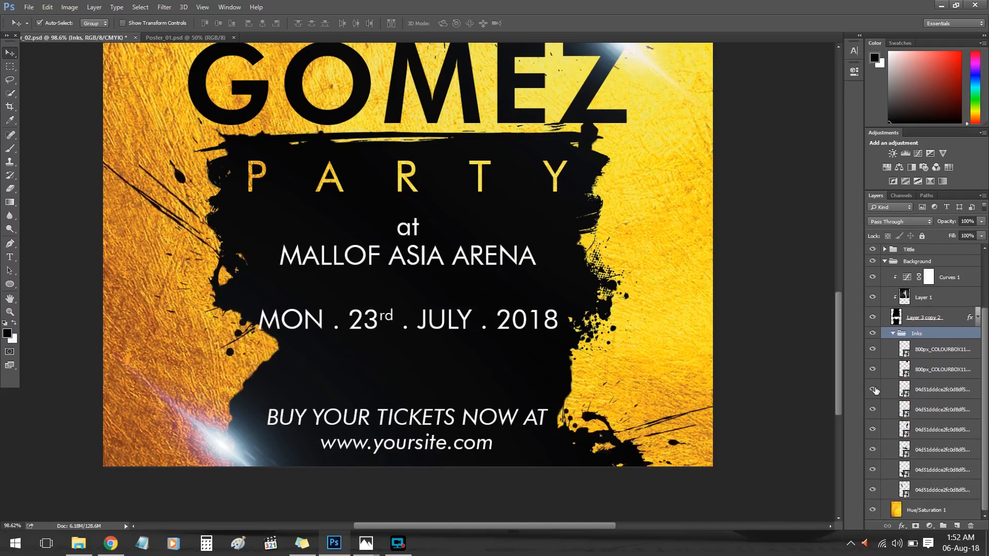
left_click(872, 389)
left_click(927, 389)
Rotate the selected ink splatter and reposition it so its streaks spread outward from the black area's left edge, below the date
scroll(922, 463, "up", 2)
scroll(614, 330, "down", 1)
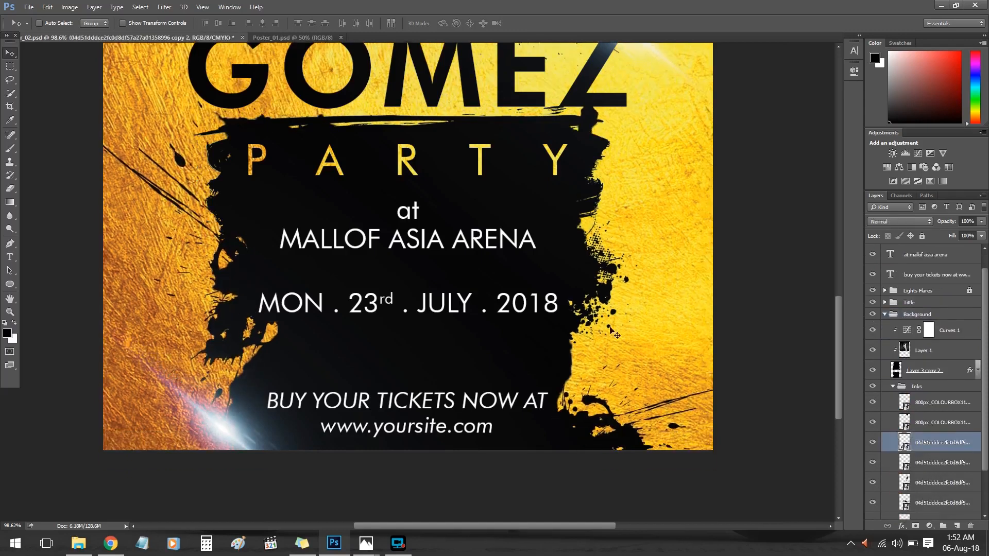
left_click(871, 443)
left_click(872, 442)
mouse_move(217, 332)
left_mouse_down()
mouse_move(249, 308)
mouse_move(241, 338)
mouse_move(231, 335)
left_mouse_up()
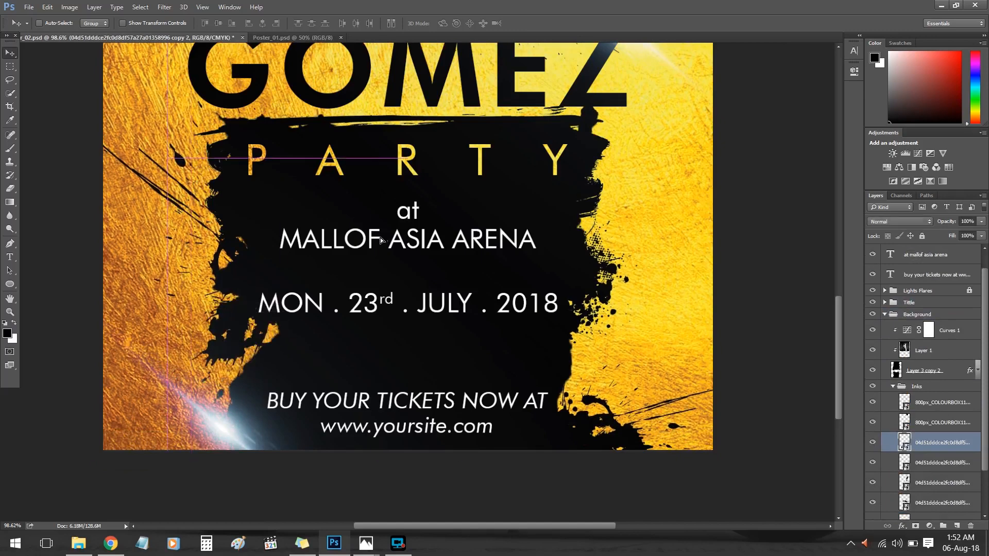
key("ctrl+t")
left_click_drag(250, 458, 125, 281)
mouse_move(383, 279)
left_mouse_down()
mouse_move(361, 311)
mouse_move(368, 303)
left_mouse_up()
left_click(368, 24)
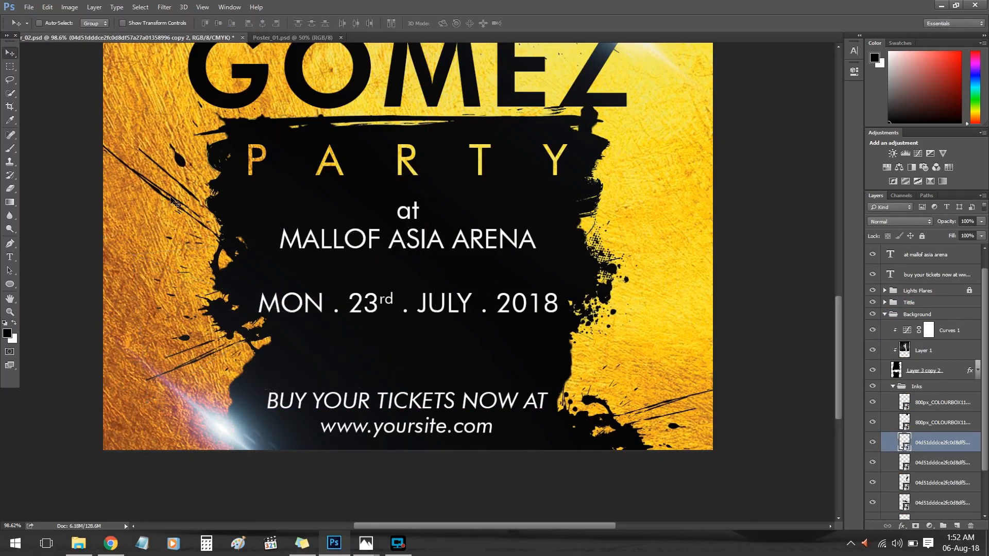
left_click(892, 388)
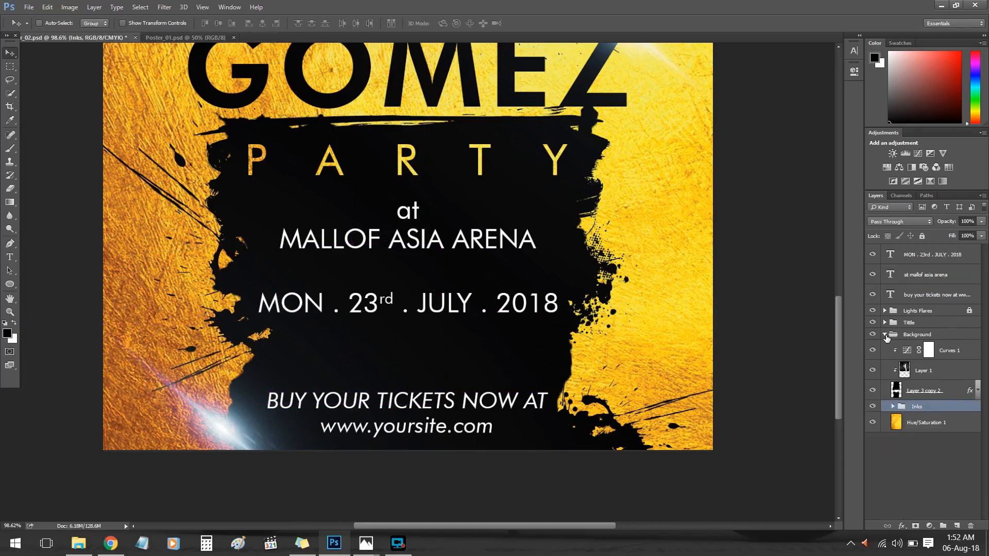
left_click(885, 334)
Draw a thin horizontal strip just above the date, slightly wider than the text, and fill it with white on a new layer
left_click(918, 276)
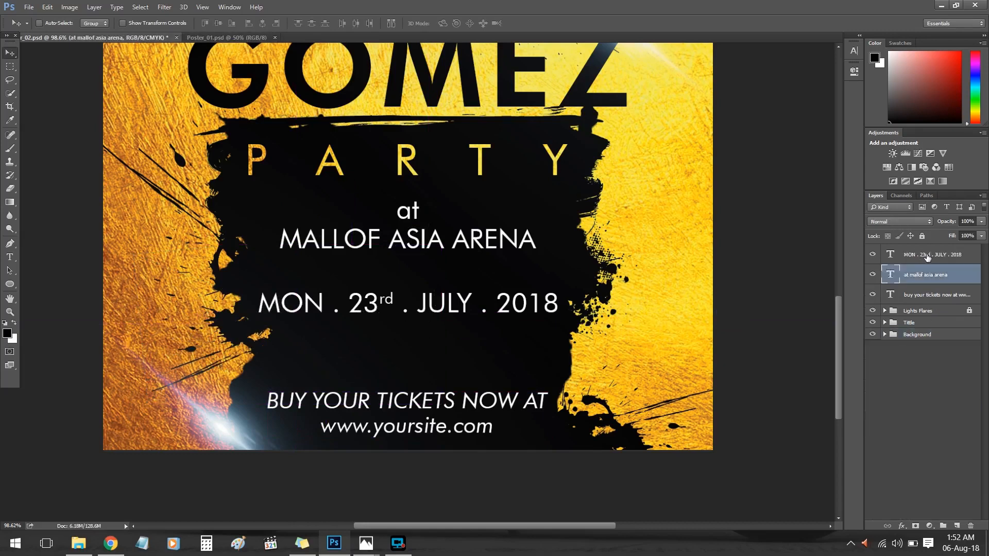
left_click(925, 257)
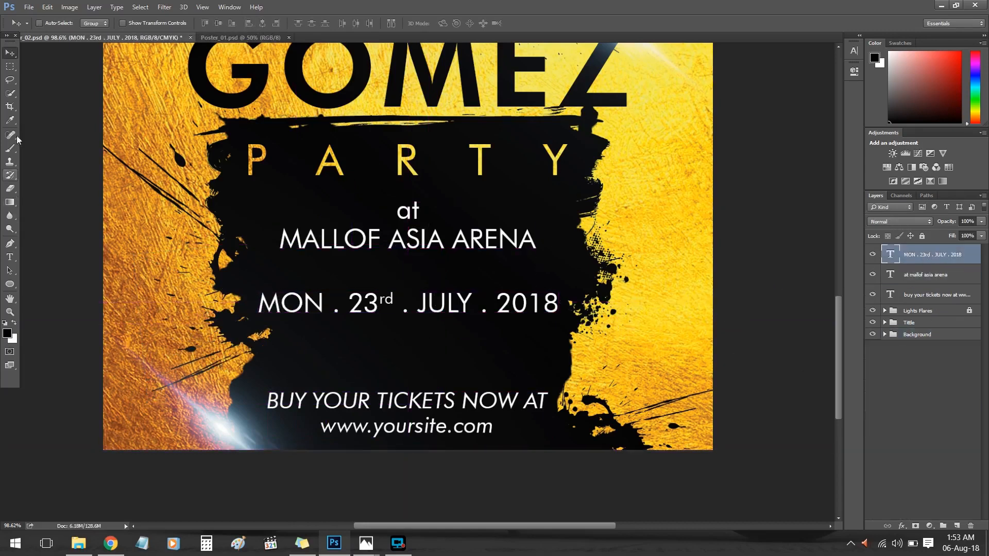
key("m")
left_click_drag(254, 282, 563, 283)
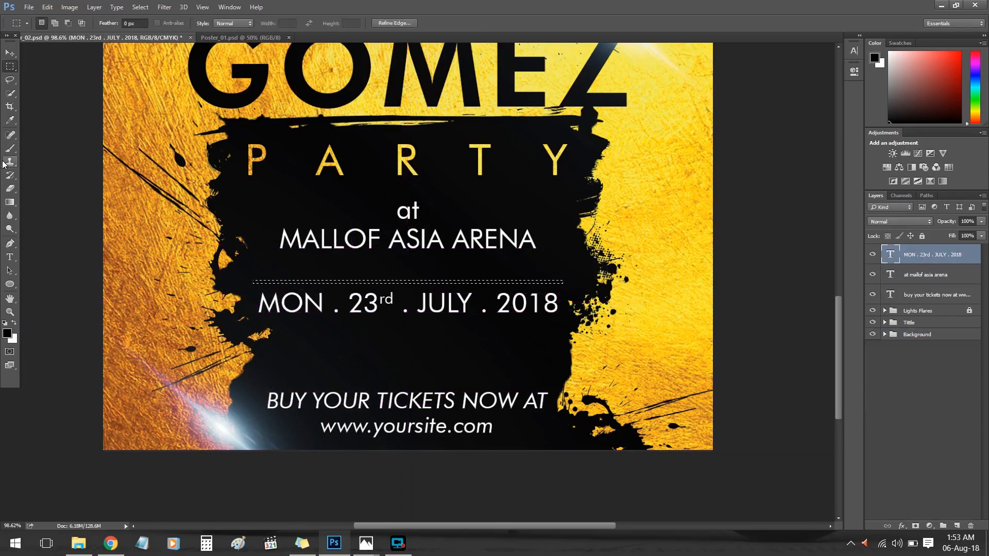
key("v")
left_click(957, 526)
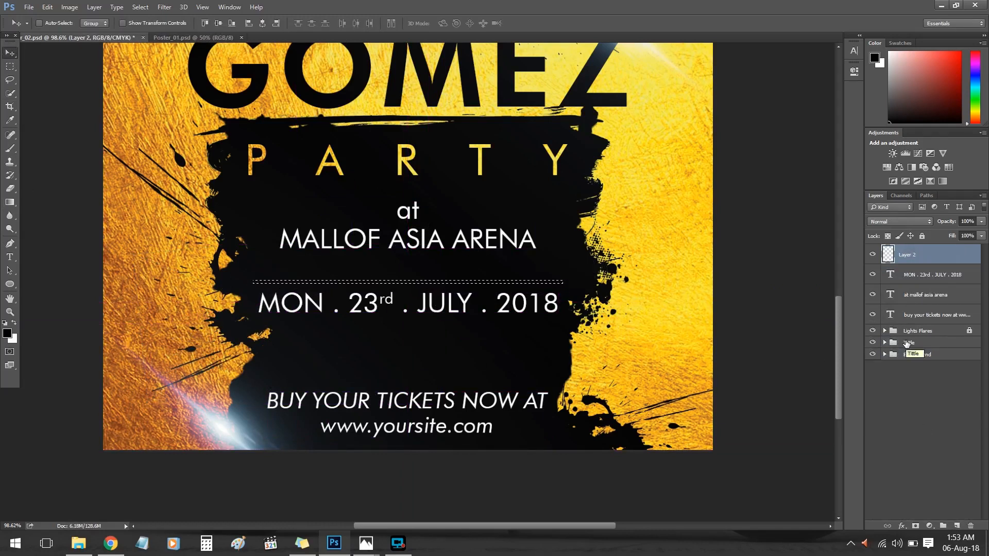
key("x")
key("alt+BackSpace")
key("ctrl+d")
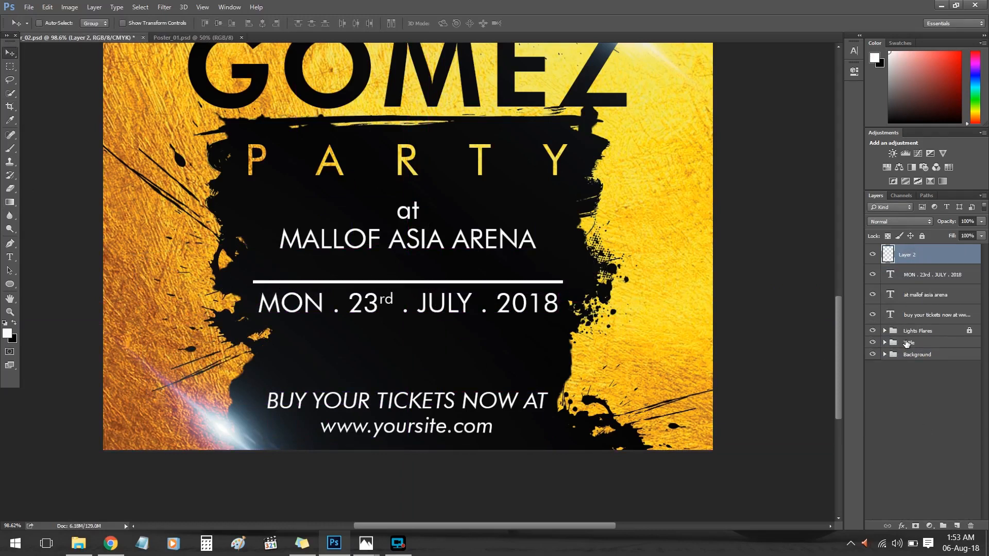
Reduce the height of the white strip so it becomes a finer line
left_click_drag(442, 277, 466, 298)
left_click_drag(216, 315, 333, 341)
key("ctrl+t")
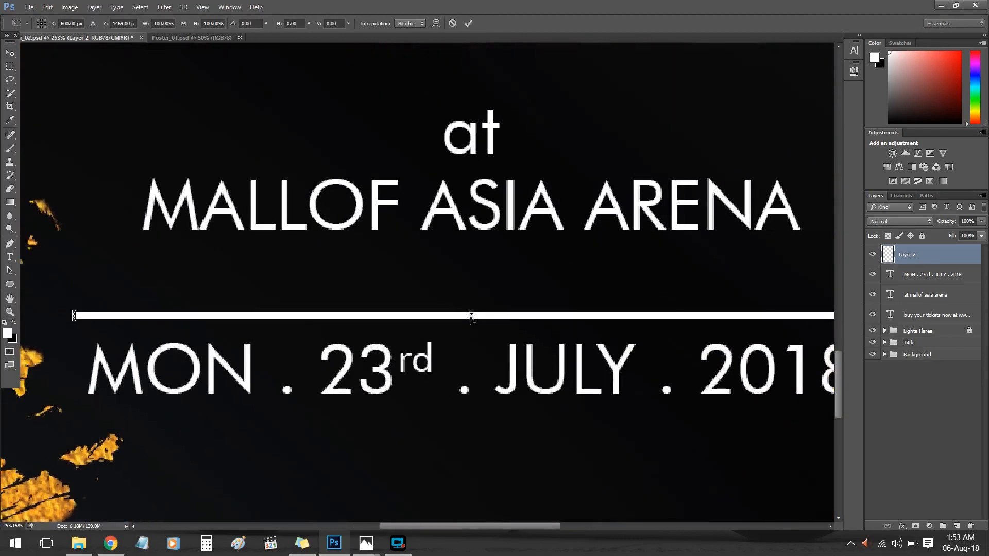
left_click_drag(472, 316, 471, 318)
key("Return")
scroll(613, 332, "down", 5)
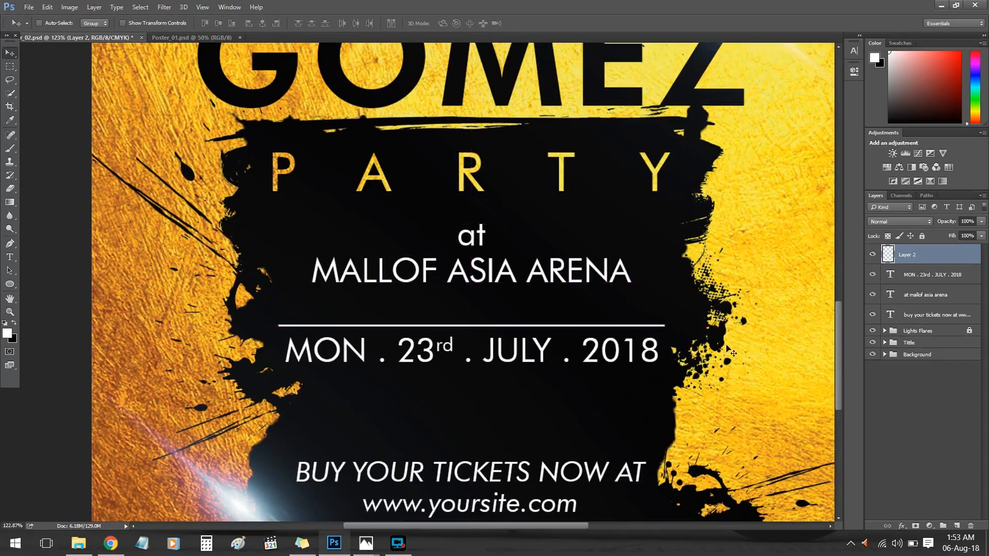
Duplicate the white line, place the copy below the date and merge both lines into one layer
key("ctrl+j")
left_click_drag(609, 327, 604, 377)
left_click(951, 278, "ctrl")
key("ctrl+e")
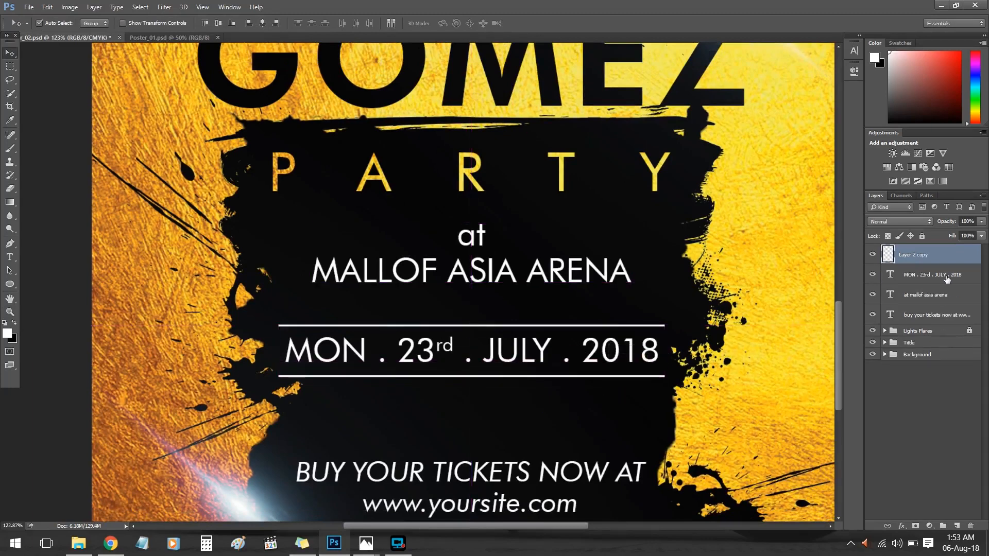
Align the date text vertically to the center of the two lines
left_click(947, 277, "ctrl")
left_click(218, 24)
left_click(944, 299)
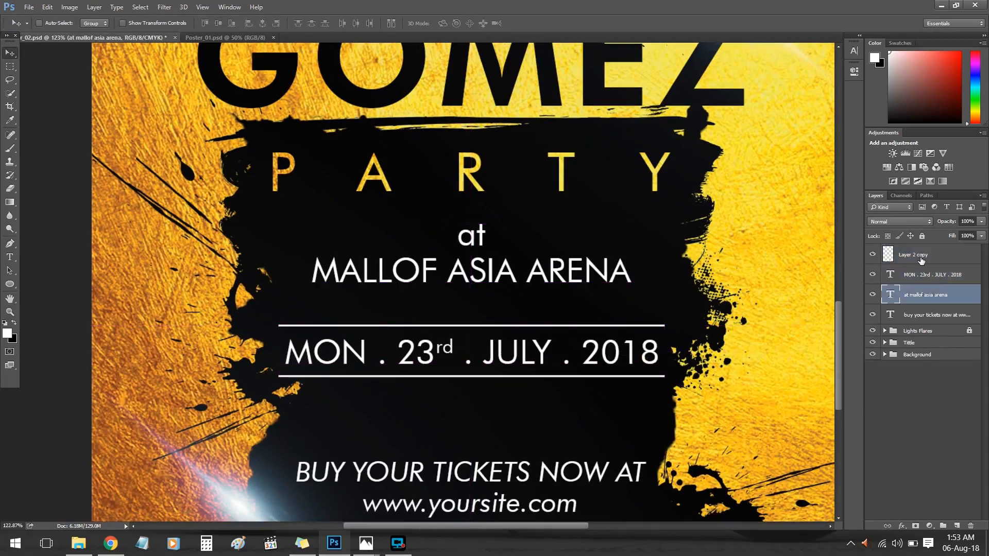
Cut the shape of the two lines out of Layer 3 copy 2 in the Background group and hide the white lines layer
left_click(922, 256)
left_click(889, 255, "ctrl")
left_click(920, 355)
key("Delete")
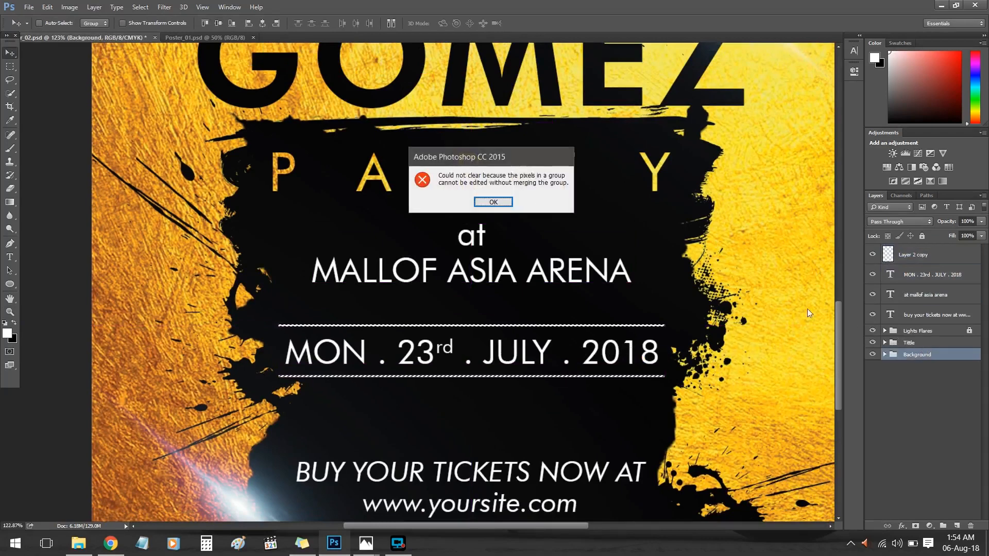
key("Return")
left_click(885, 355)
left_click(925, 393)
left_click(933, 411)
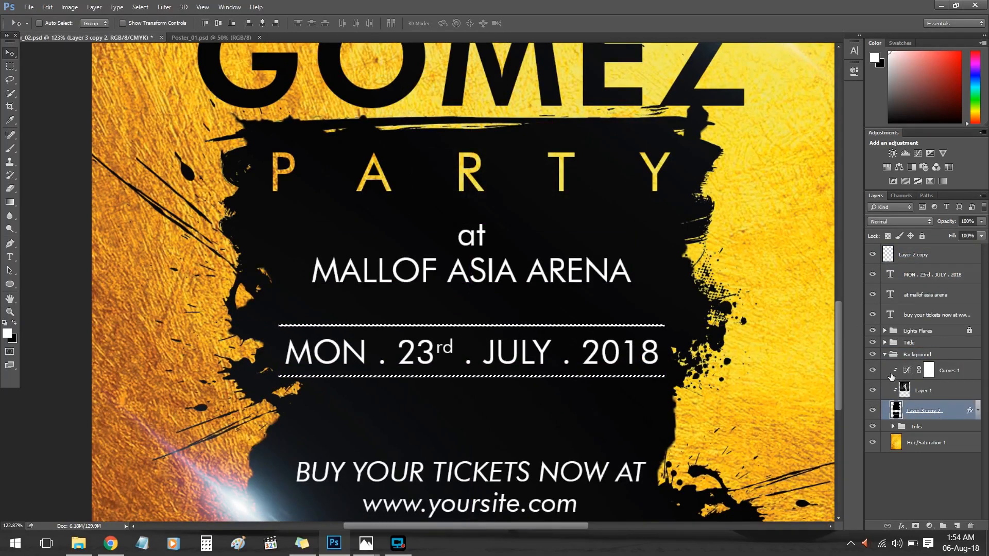
left_click(872, 254)
left_click(922, 427)
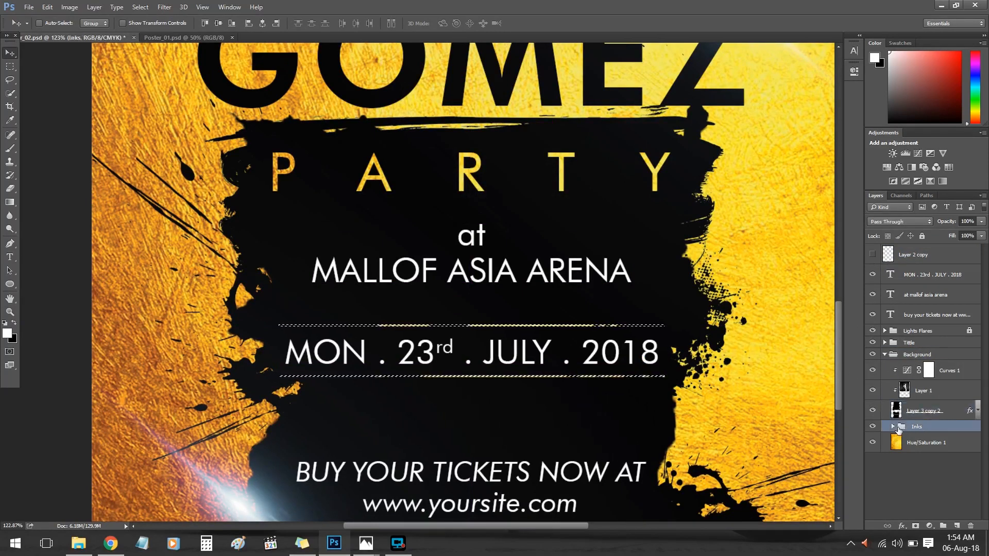
Rasterize all the ink splatter layers in the Inks group and clear the line-shaped selection
left_click(893, 426)
left_click(938, 442)
scroll(938, 442, "down", 3)
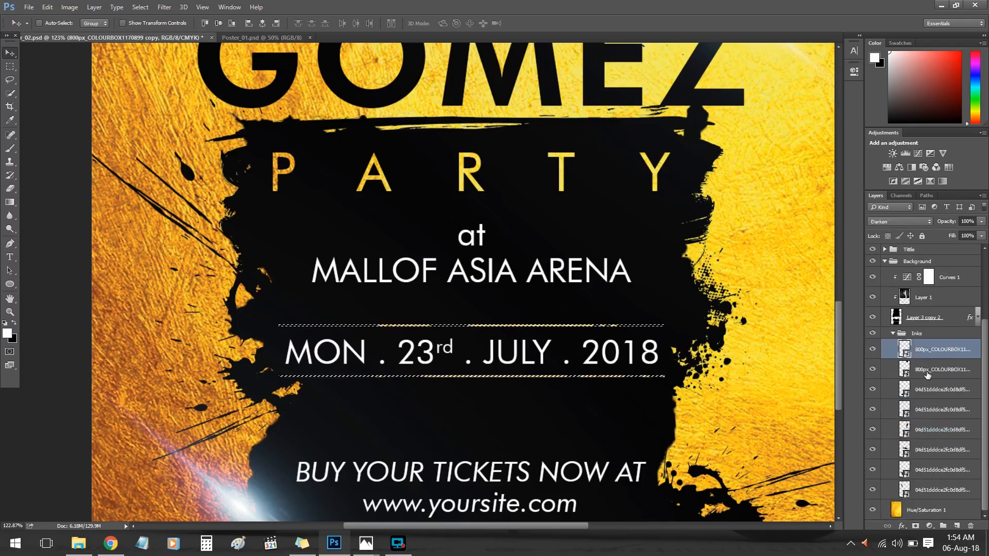
left_click(944, 490, "shift")
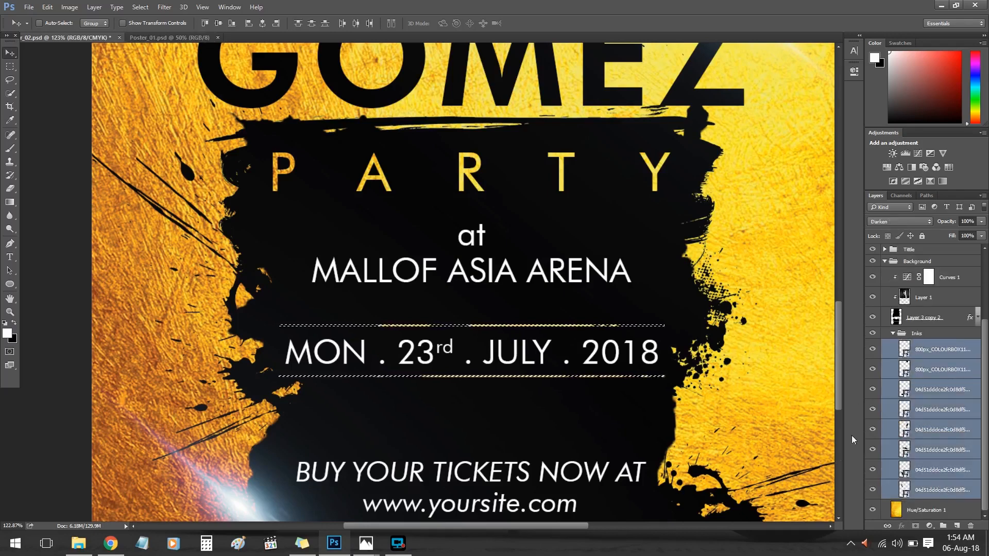
right_click(939, 390)
left_click(752, 287)
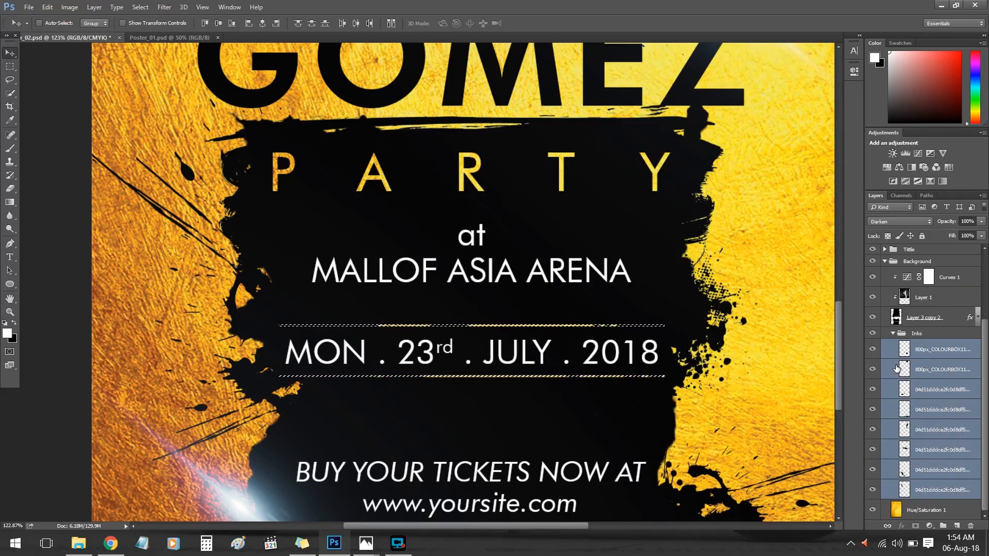
left_click(893, 334)
key("ctrl+d")
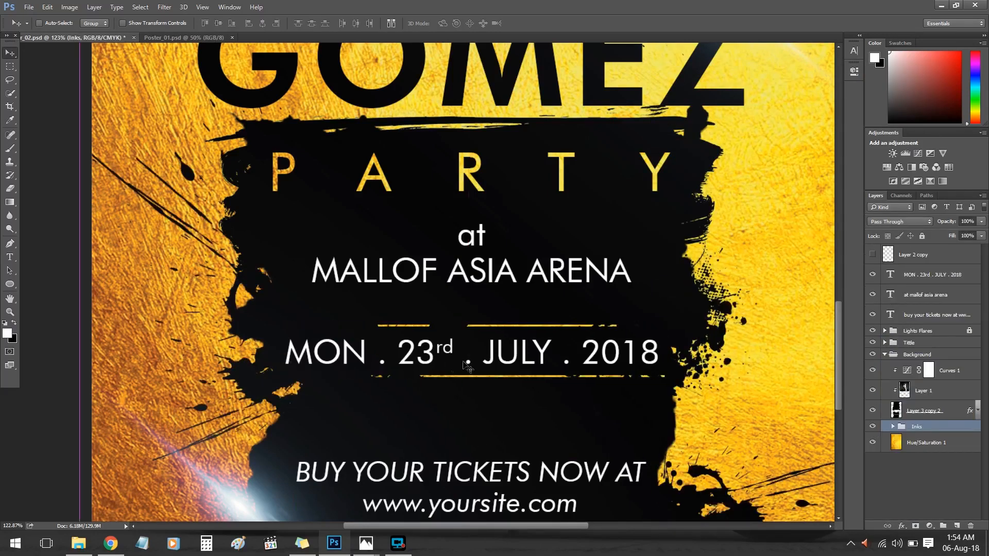
Try to merge all the ink splatter layers in the Inks group, and undo the merge
key("z")
left_click(916, 444)
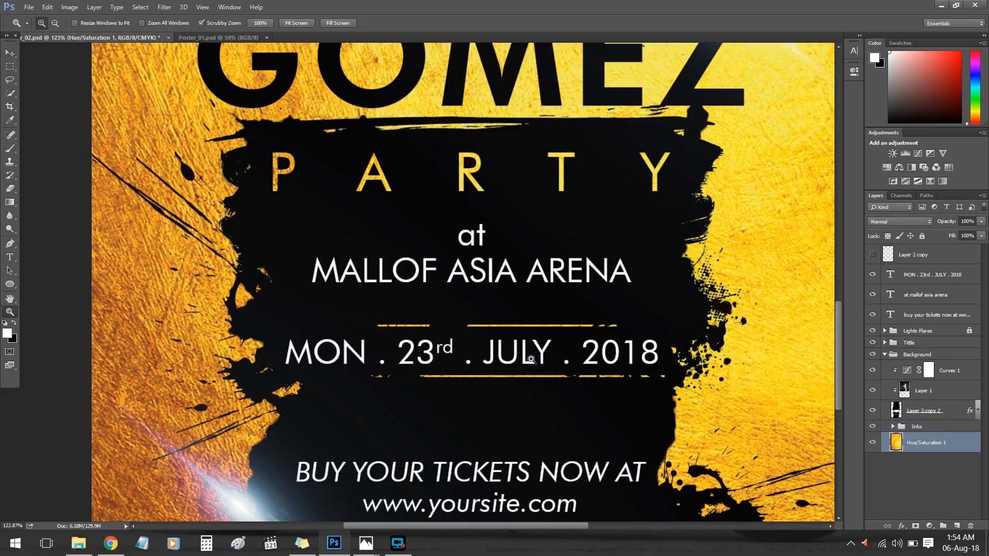
left_click(898, 415, "ctrl")
left_click(918, 427)
left_click(893, 427)
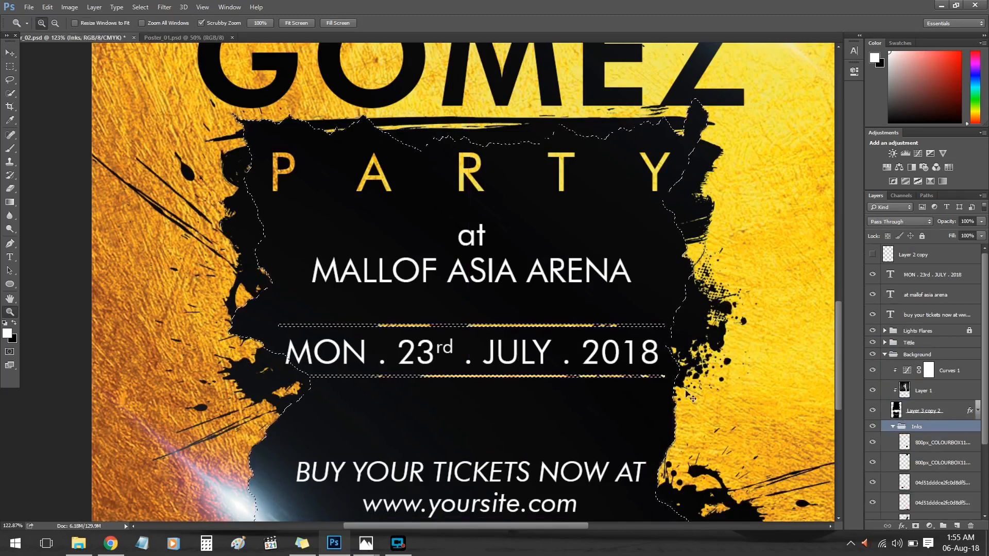
scroll(922, 385, "down", 1)
left_click(922, 384)
left_click(943, 503, "shift")
right_click(943, 503)
left_click(744, 406)
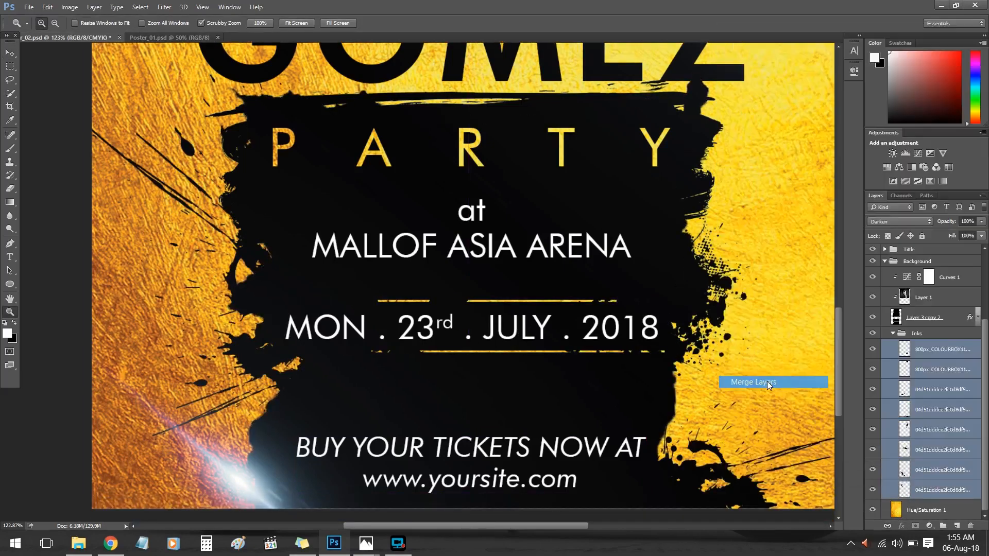
key("ctrl+z")
Collapse the Inks group and make the white lines layer visible again
scroll(917, 430, "down", 2)
left_click(922, 445)
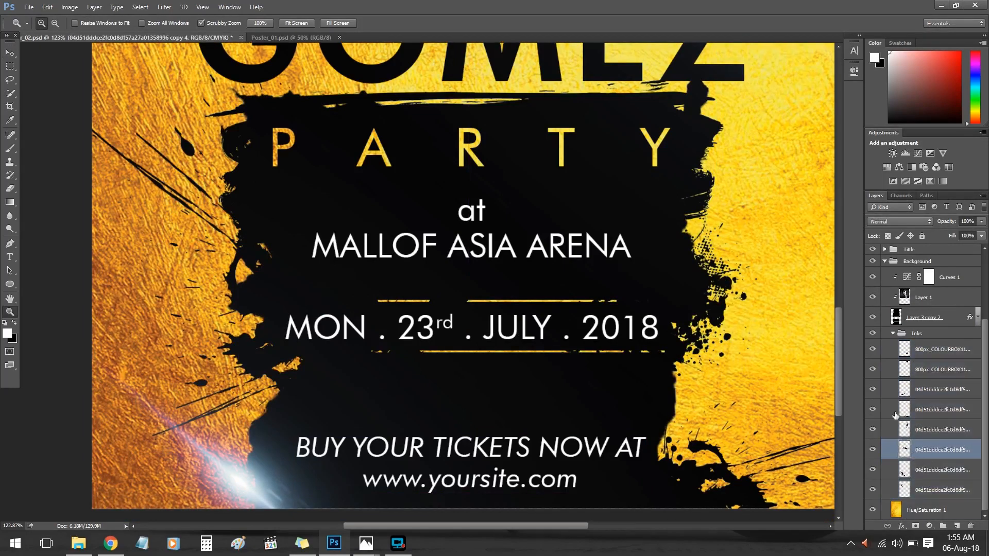
mouse_move(639, 367)
left_mouse_down()
mouse_move(589, 346)
mouse_move(646, 353)
left_mouse_up()
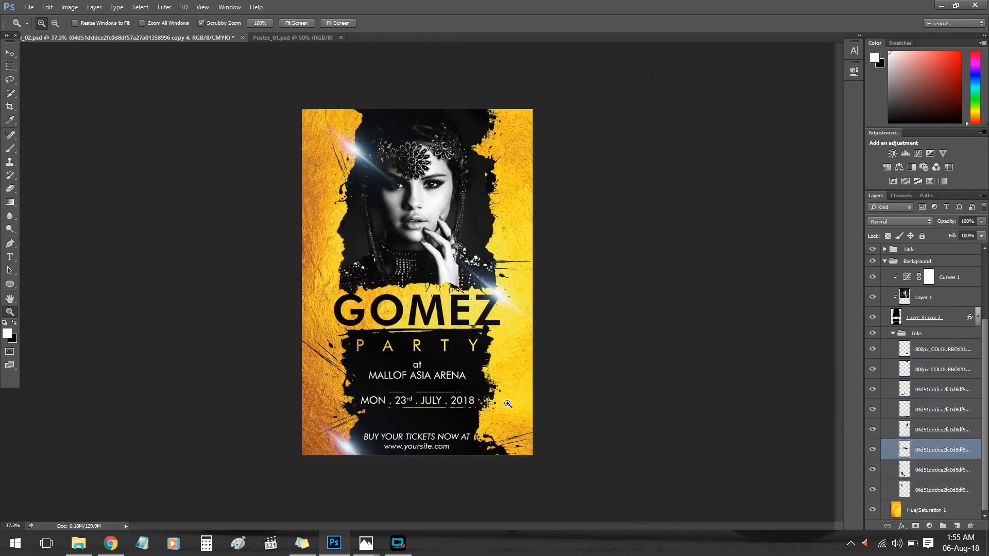
left_click(899, 334)
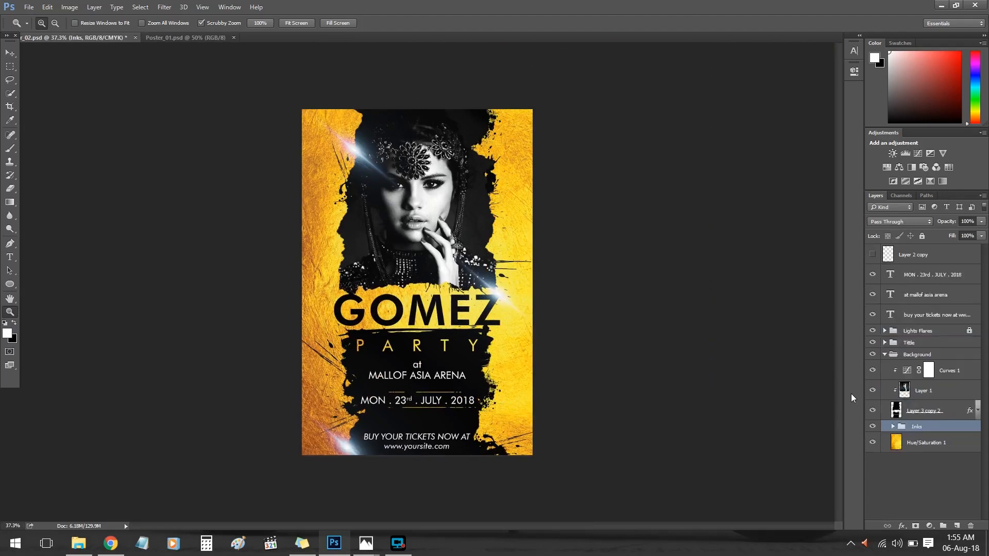
left_click(893, 333)
left_click(872, 254)
Duplicate the gold Hue/Saturation 1 texture layer, move the copy to the top of the stack and clip it to the lines layer
left_click(934, 444)
key("ctrl+j")
left_click_drag(930, 447, 926, 250)
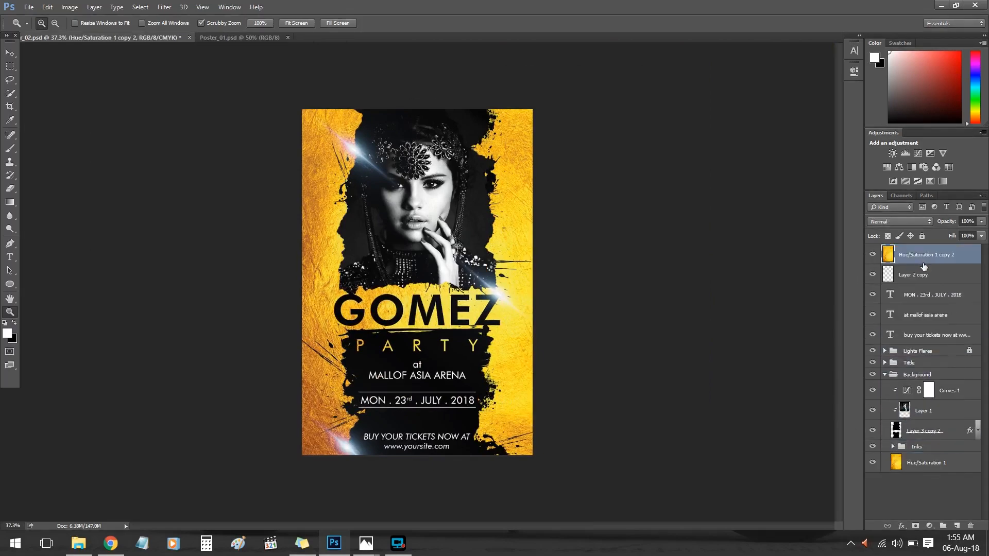
left_click(925, 265, "alt")
left_click(945, 274)
left_click(886, 375)
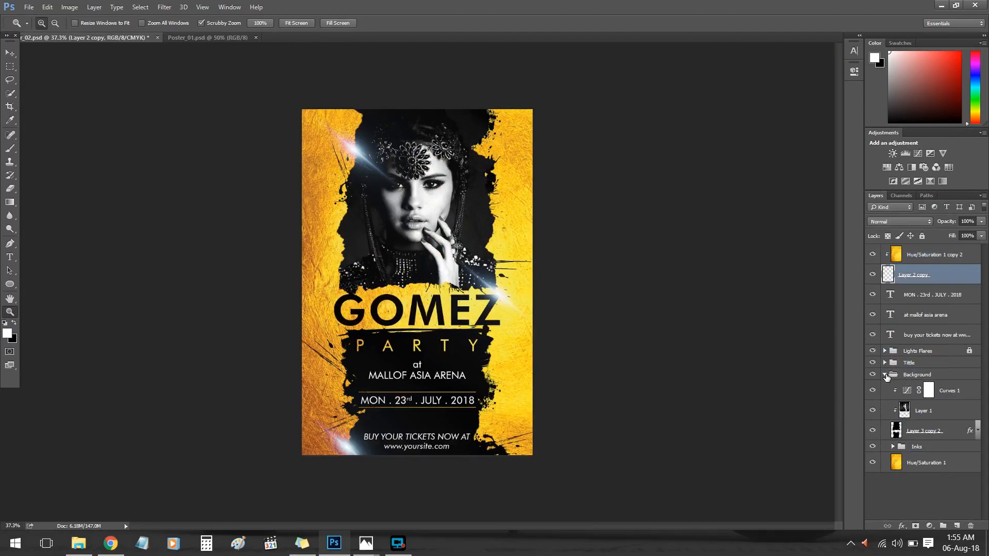
Select the lines layer together with the date text and nudge both down to sit farther from the venue text
left_click(939, 261, "shift")
key("v")
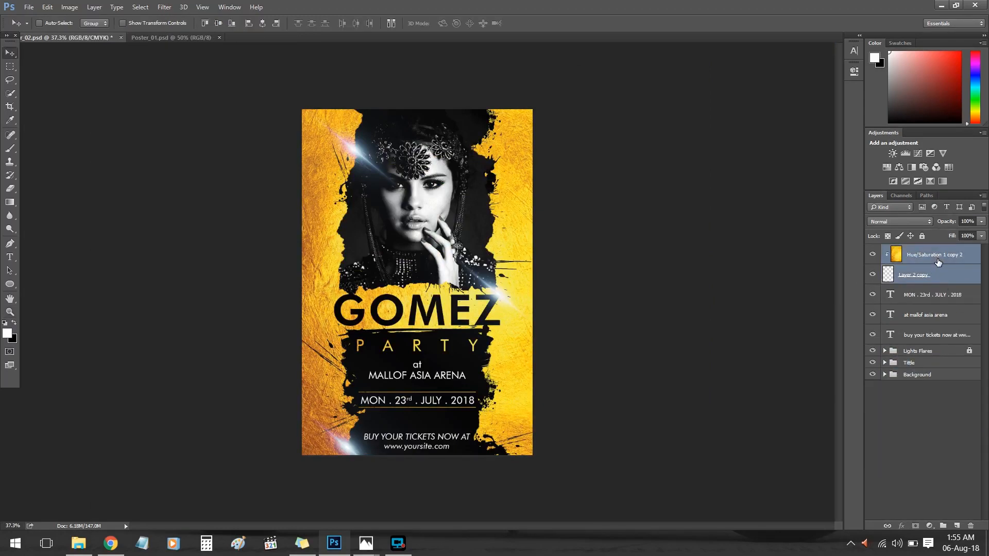
left_click(940, 292)
left_click(947, 279)
left_click(940, 296, "ctrl")
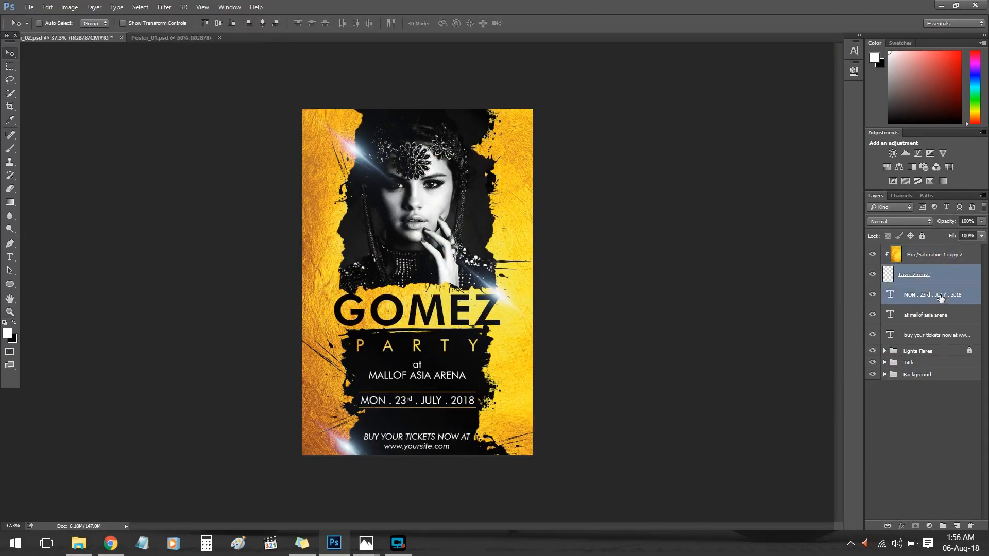
key("Down")
key("Down")
key("Down")
key("Down")
key("Down")
key("Down")
key("Down")
key("Down")
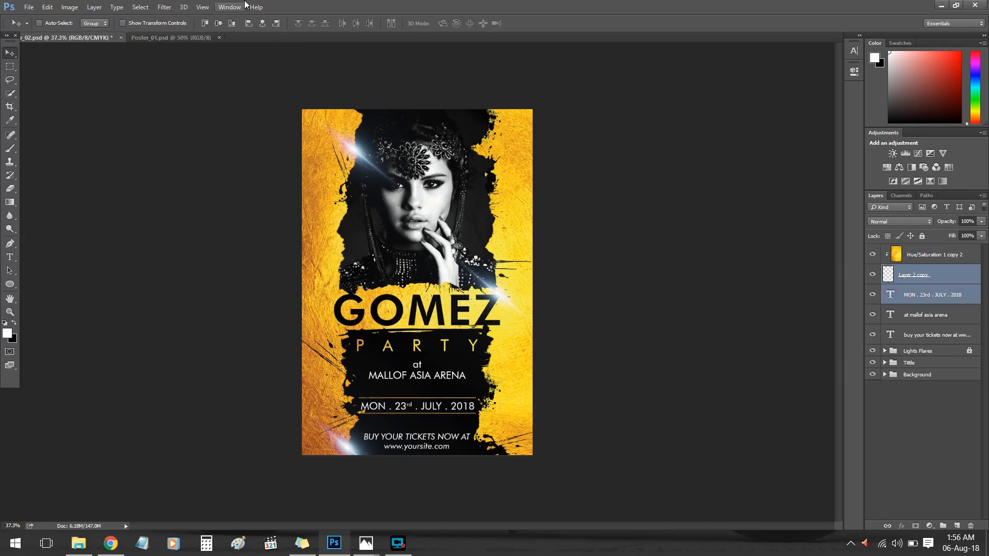
Copy the JG_01 logo from the Poster_01.psd document into the upper-left corner of the poster
left_click(919, 351)
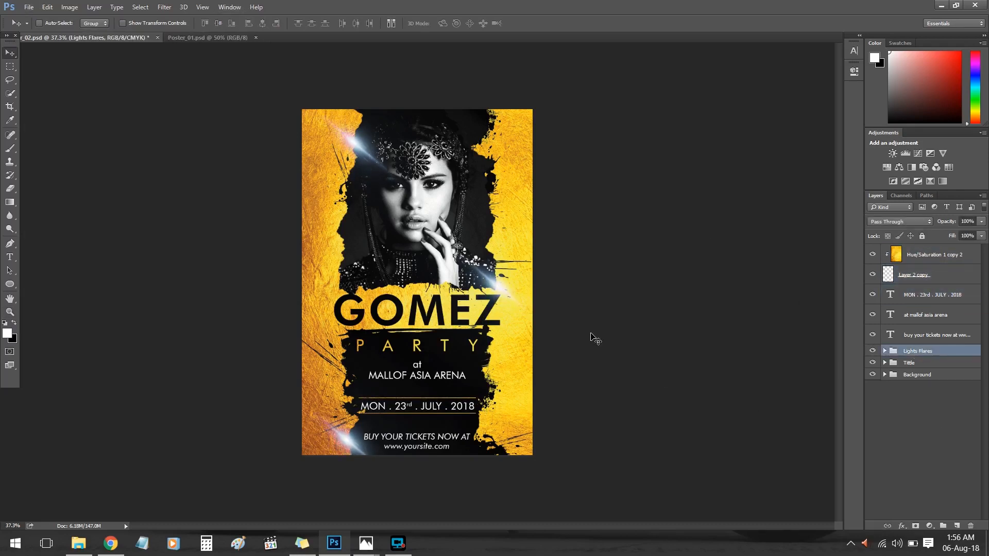
left_click(915, 391)
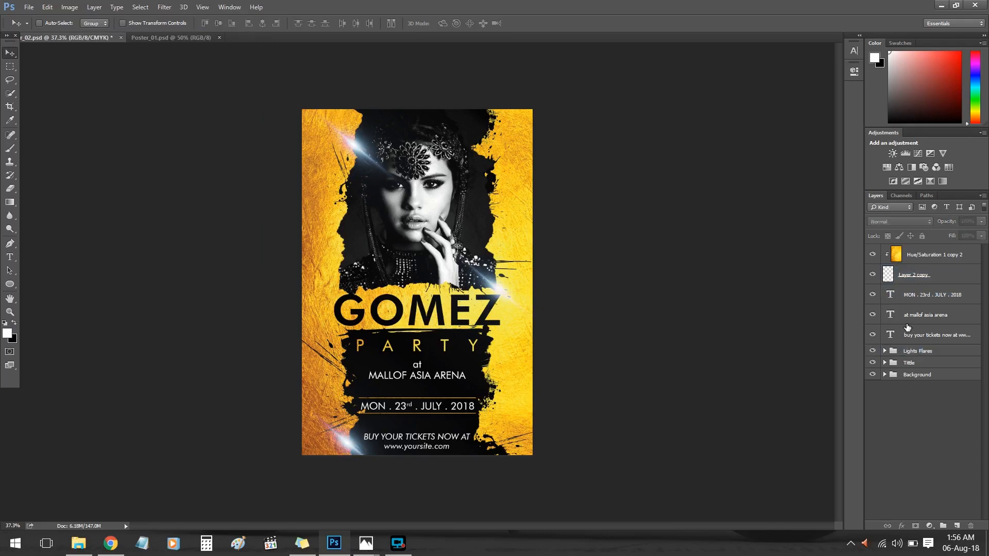
left_click(143, 39)
left_click_drag(912, 360, 329, 163)
Duplicate a COLOURBOX ink splatter layer in the Inks group and move the copy to the top of the layer stack
left_click(884, 395)
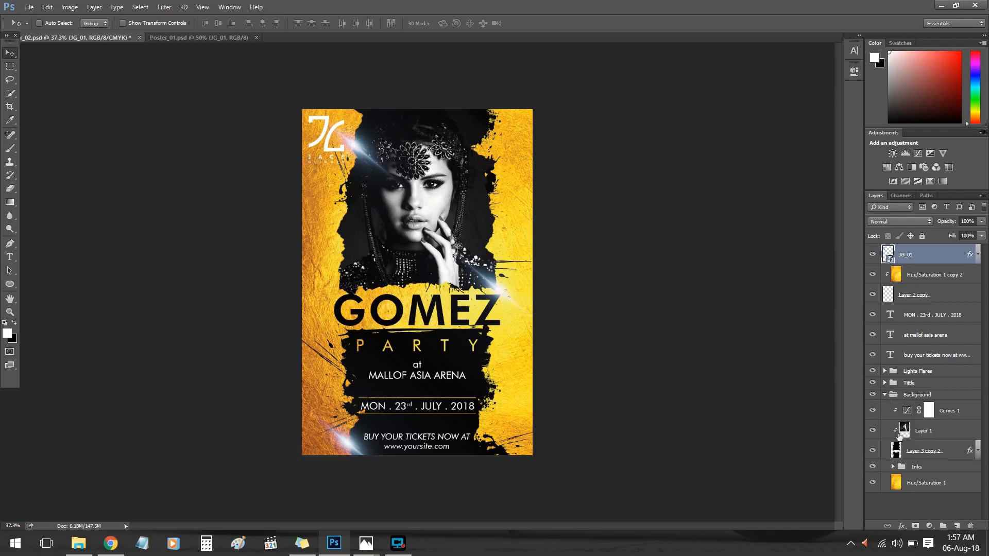
scroll(905, 464, "down", 3)
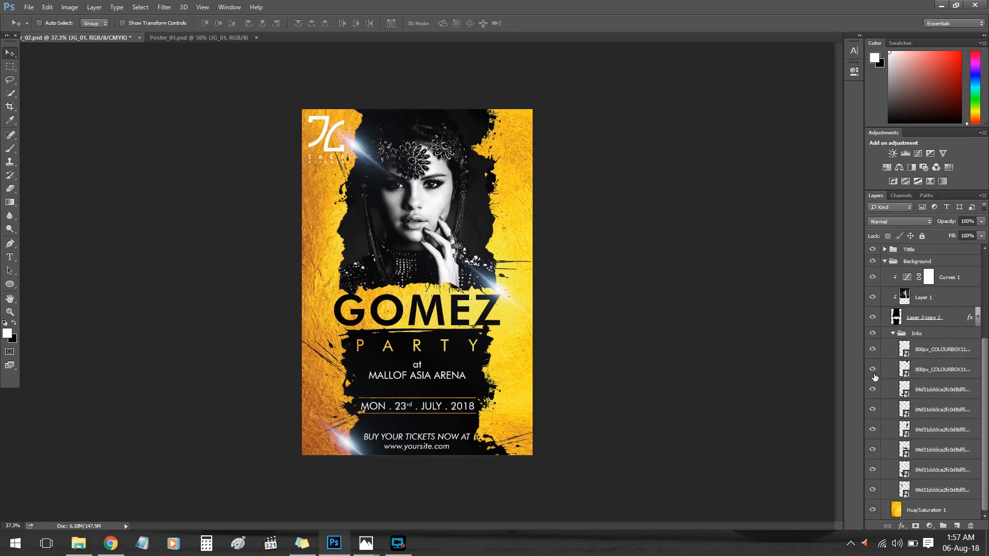
left_click(927, 371)
key("ctrl+j")
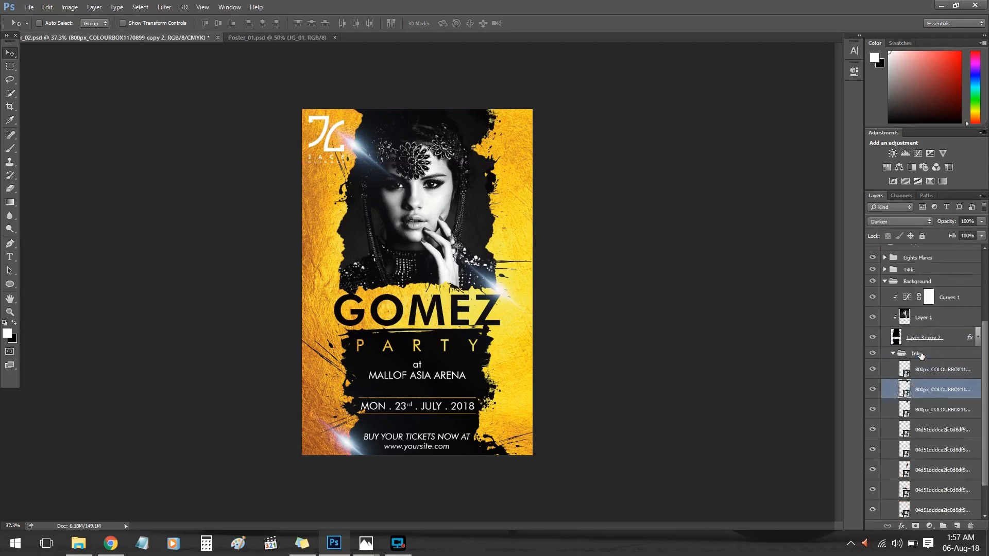
scroll(922, 361, "up", 1)
left_click_drag(937, 431, 936, 273)
scroll(928, 309, "up", 2)
scroll(886, 394, "down", 2)
left_click(885, 335)
left_click_drag(896, 349, 904, 248)
Place the splatter copy at the poster's right edge beside the portrait and rotate it
left_click_drag(502, 152, 535, 227)
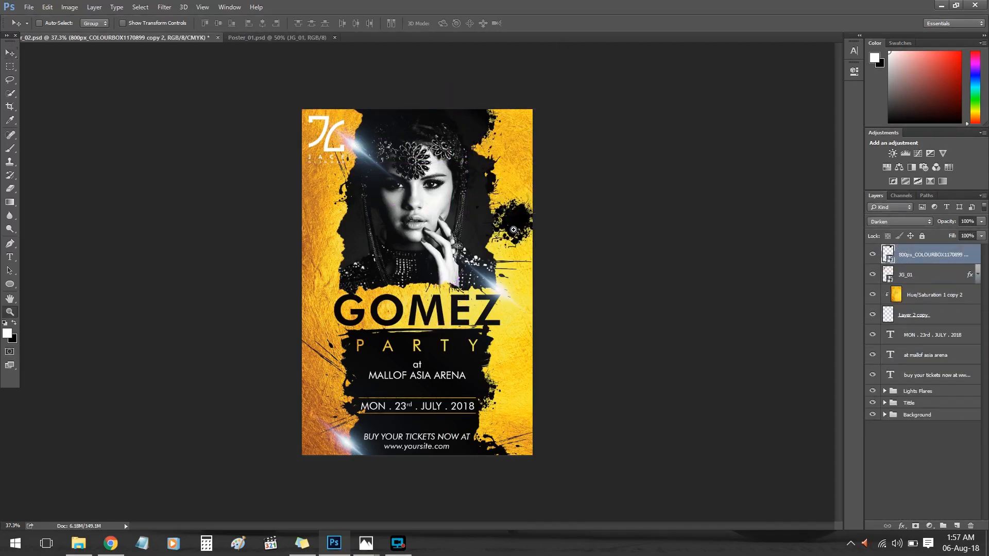
scroll(535, 226, "up", 3)
key("ctrl+t")
mouse_move(587, 289)
left_mouse_down()
mouse_move(546, 119)
mouse_move(420, 63)
left_mouse_up()
left_click(363, 23)
Draw a circle about 145 px wide beside the splatter, with black fill and no stroke
key("u")
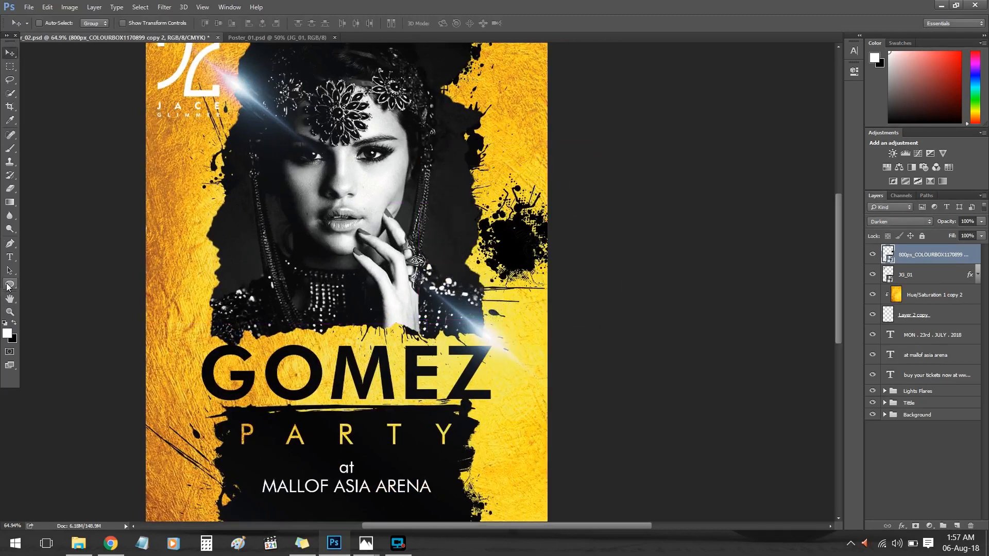
left_click_drag(430, 216, 478, 264)
left_click(726, 144)
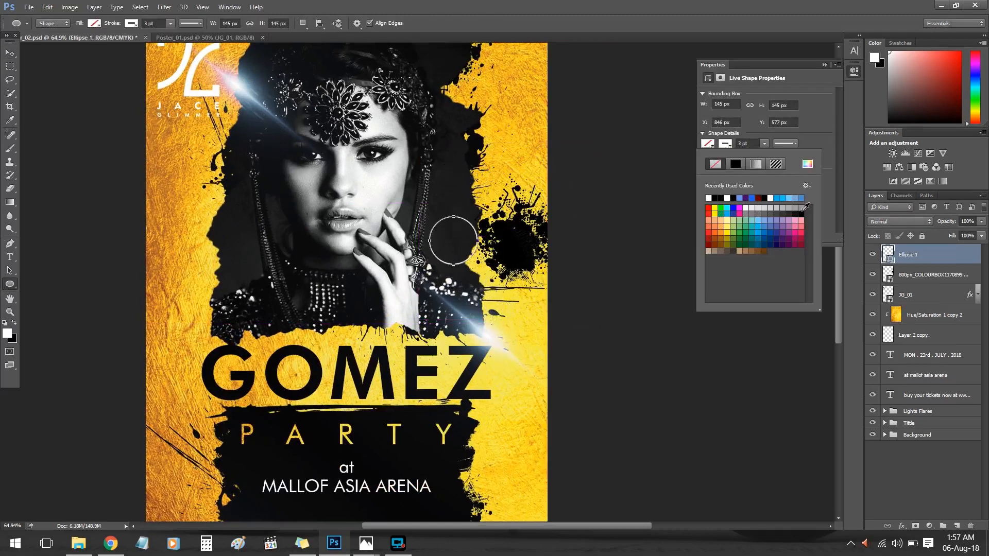
left_click(735, 164)
left_click(716, 164)
left_click(709, 145)
left_click(708, 145)
left_click(803, 215)
left_click(721, 165)
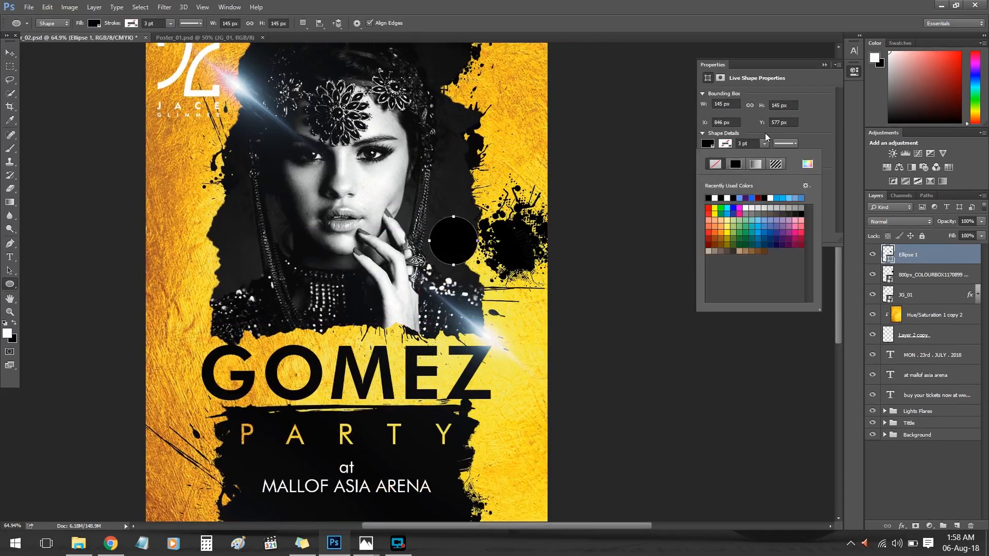
Move the black circle onto the ink splatter and enlarge it to cover the splatter's centre
left_click(854, 71)
key("v")
mouse_move(453, 242)
left_mouse_down()
mouse_move(547, 280)
mouse_move(522, 223)
left_mouse_up()
Reposition and rotate the ink splatter layer beneath the circle so its ragged edges surround the circle
left_click(911, 276)
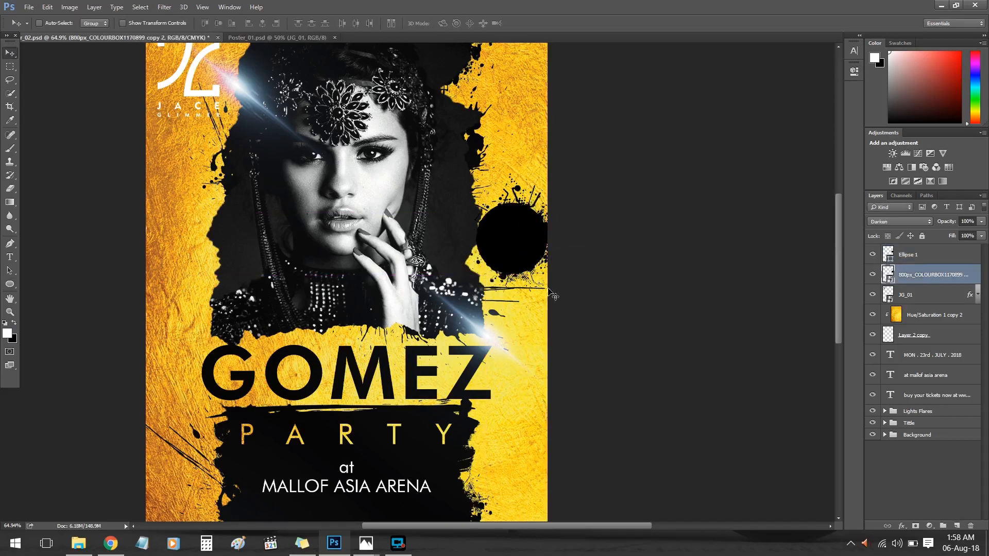
left_click_drag(547, 289, 542, 290)
key("ctrl+t")
left_click_drag(615, 156, 602, 335)
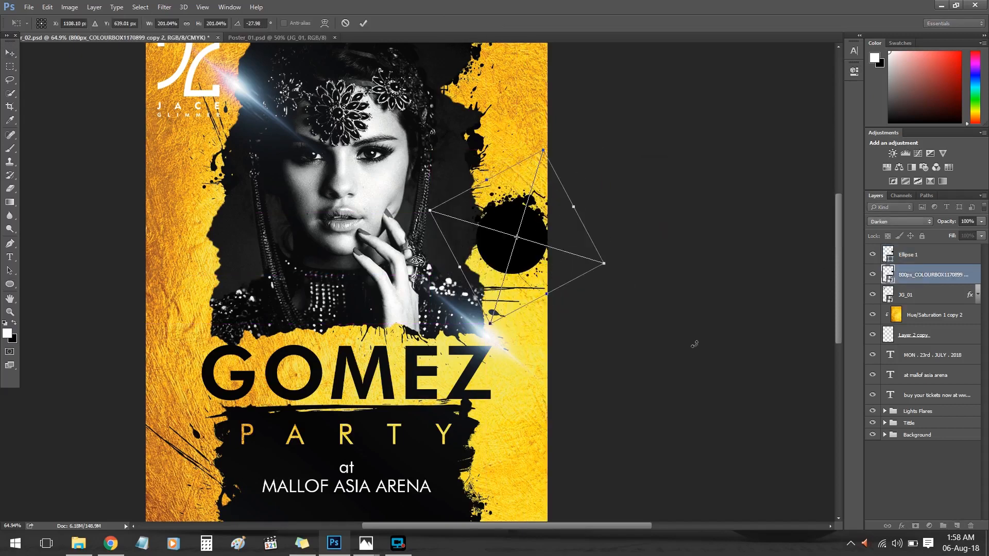
mouse_move(536, 269)
left_mouse_down()
mouse_move(545, 275)
mouse_move(535, 272)
left_mouse_up()
left_click_drag(543, 153, 543, 154)
key("Return")
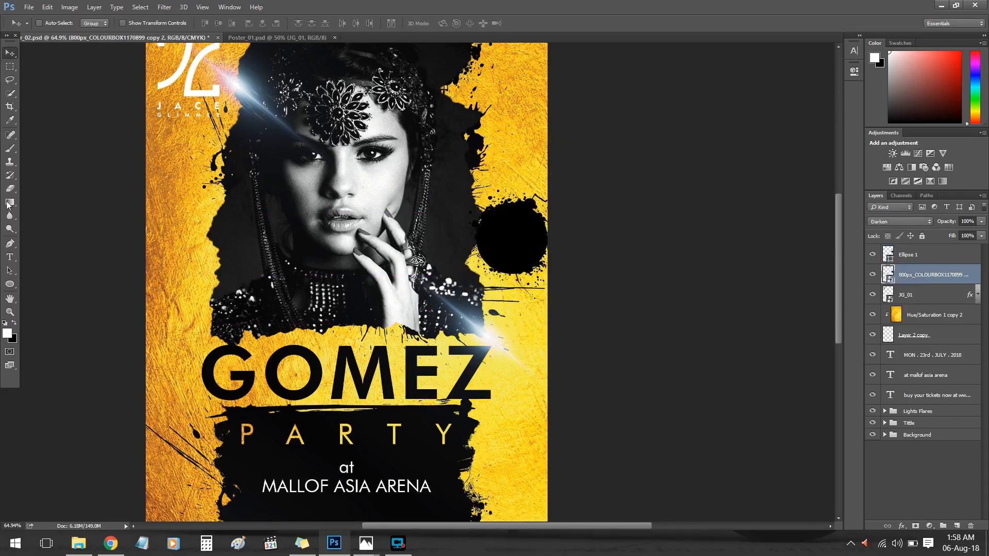
Add white centred text reading 9PM, ONW, ARDS on three lines in Futura Bk BT Book at 50 pt
key("t")
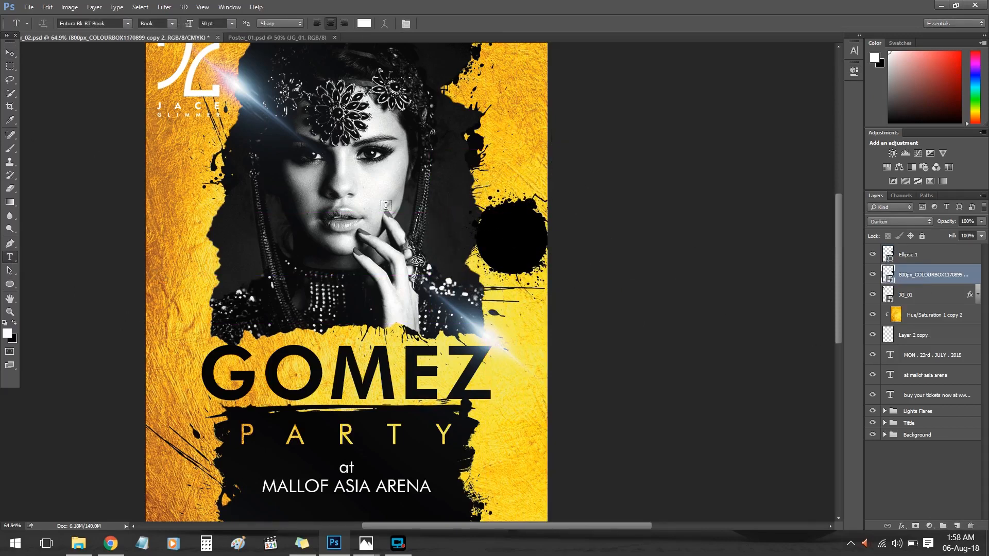
left_click(385, 208)
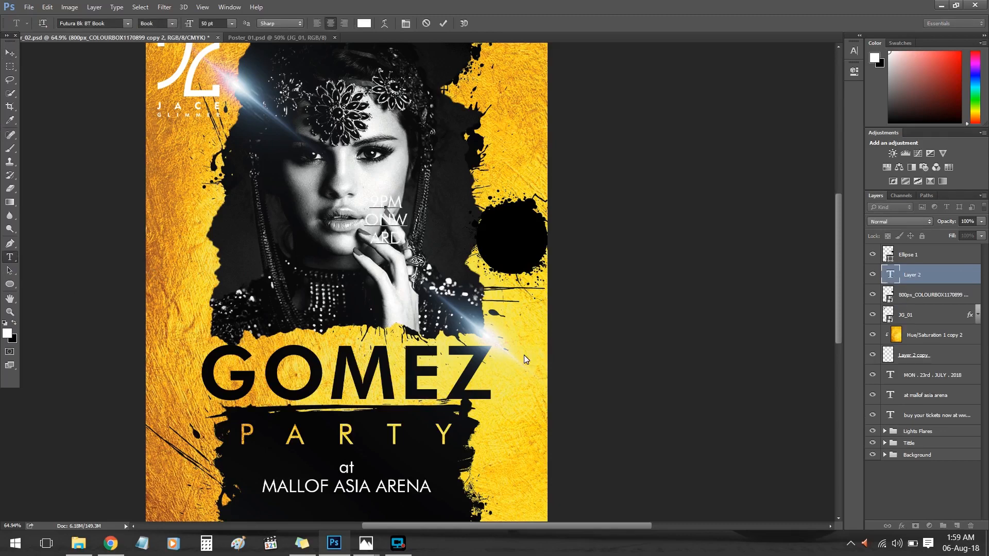
type("S")
left_click(10, 53)
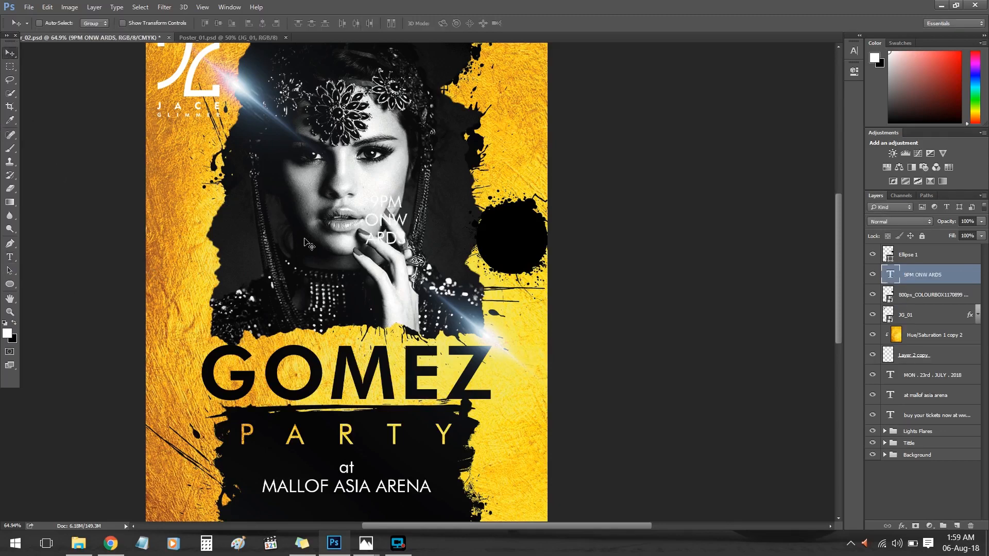
Move the 9PM ONWARDS text onto the black circle and bring its layer above Ellipse 1
left_click_drag(310, 245, 438, 245)
key("ctrl+bracketright")
key("z")
left_click_drag(531, 241, 515, 256)
key("v")
Tighten the leading of the ONW and ARDS lines in the circle text
key("t")
double_click(536, 238)
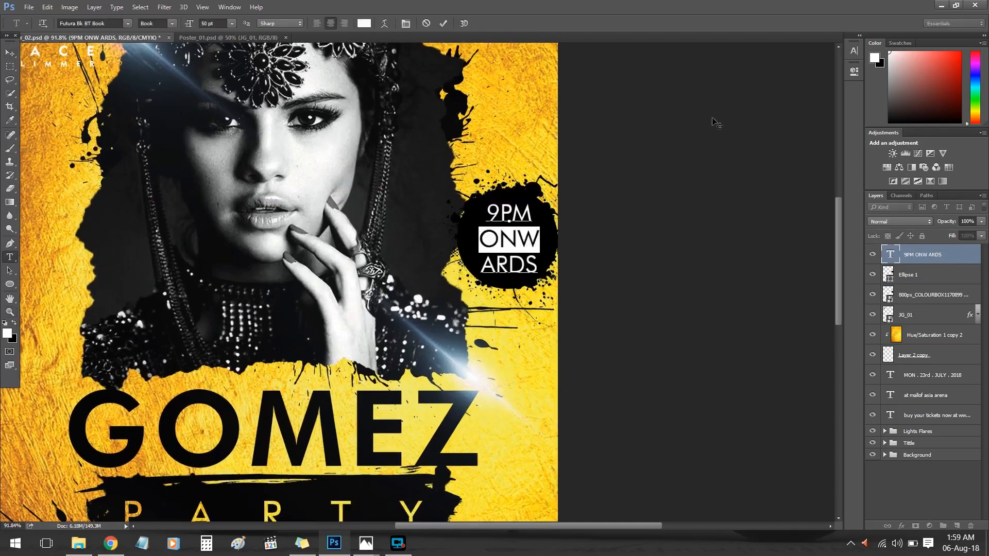
left_click(854, 50)
key("shift+Down")
left_click(809, 72)
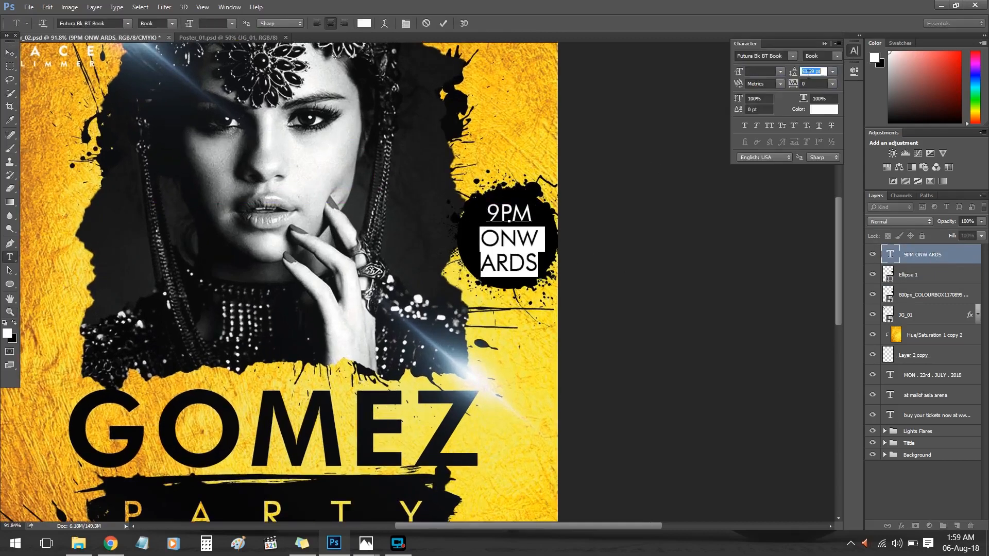
key("Down")
key("Down")
key("Down")
key("Down")
key("Down")
key("Down")
key("Down")
key("Down")
key("Down")
key("Down")
key("Down")
key("Down")
key("Down")
key("Return")
Set the 9PM line to Futura Hv BT Heavy at 57 pt
key("Up")
key("shift+End")
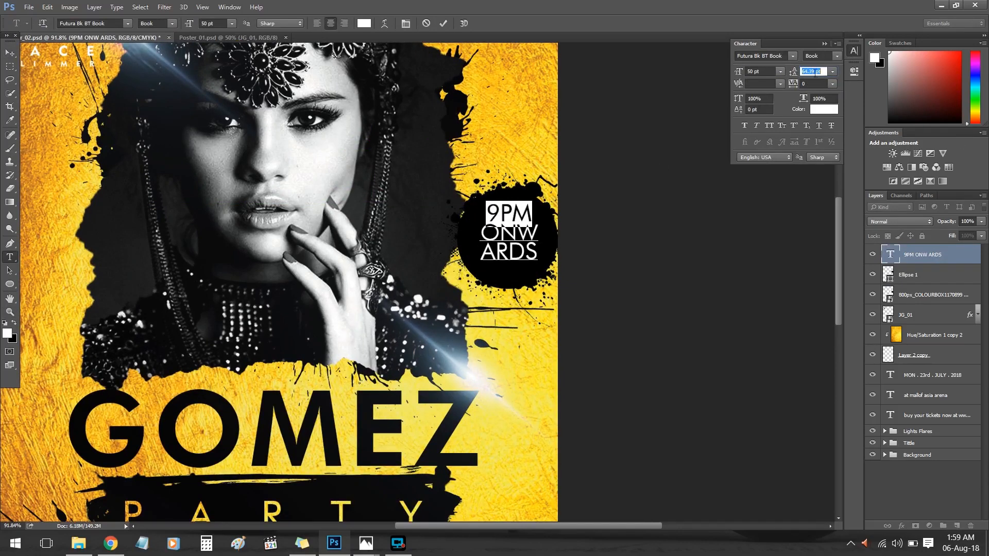
left_click(112, 24)
left_click(127, 23)
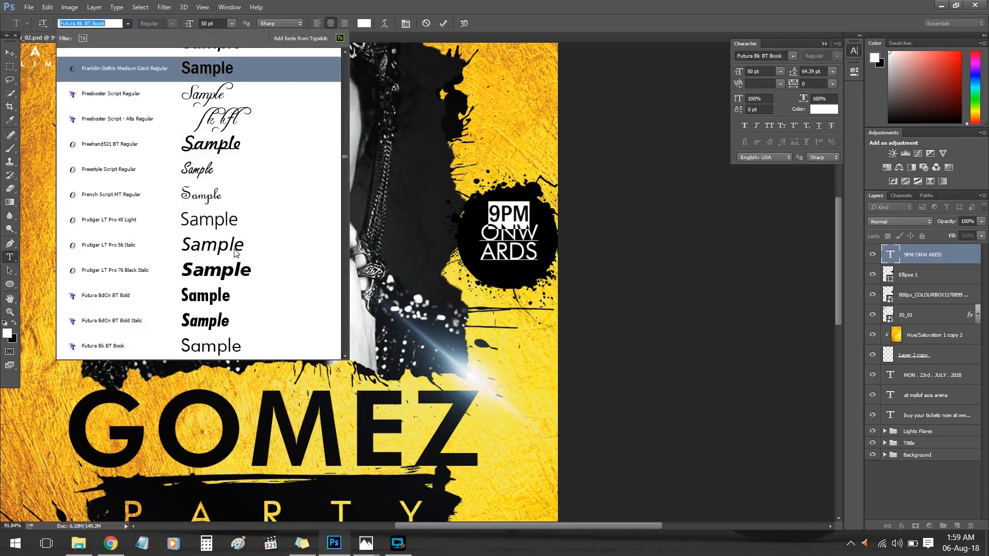
left_click(191, 347)
key("Up")
key("Up")
key("Up")
key("Up")
key("Up")
key("Up")
key("Up")
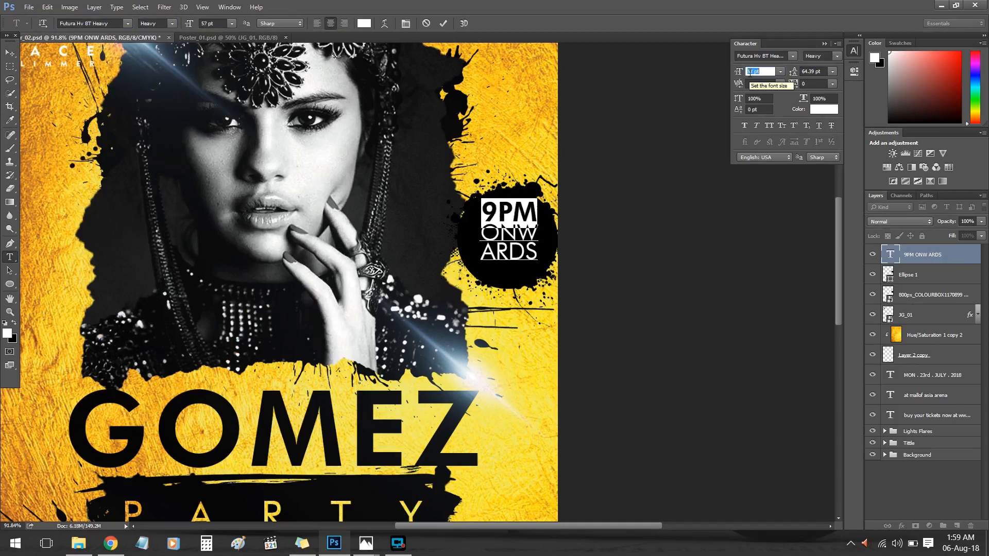
Raise the leading of the ONW and ARDS lines to 48.39 pt
key("ctrl+a")
left_click(813, 72)
left_click_drag(544, 255, 467, 227)
left_click(812, 71)
key("Up")
key("Up")
key("Up")
key("Up")
key("Up")
key("Up")
key("Up")
key("Up")
Set the font size of the ONW and ARDS lines to 48 pt
left_click(761, 71)
key("Down")
key("Down")
key("Down")
key("Down")
key("Down")
key("Down")
key("Down")
key("Down")
key("Down")
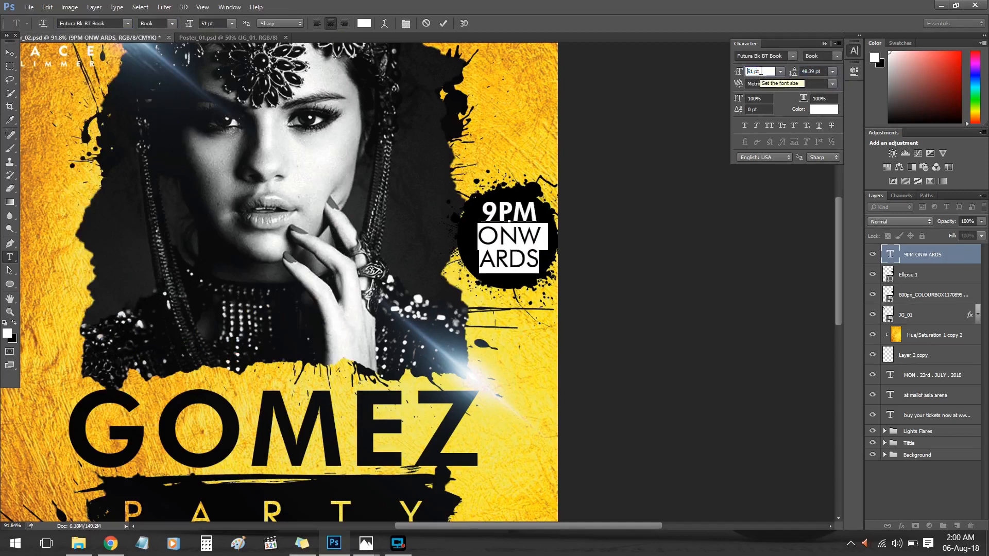
left_click(525, 236)
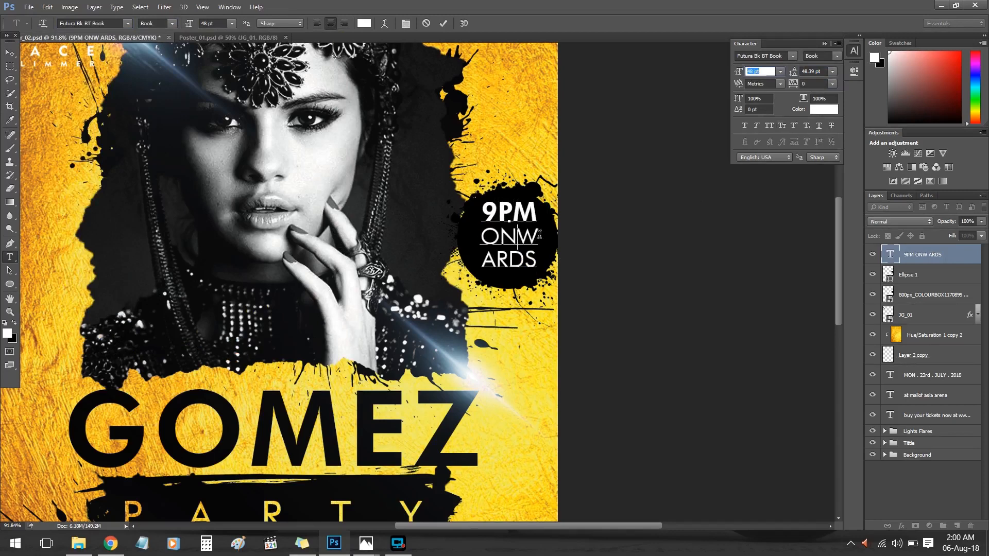
Reduce the leading of the ONW and ARDS lines to 40.39 pt
double_click(522, 265)
left_click_drag(539, 266, 478, 237)
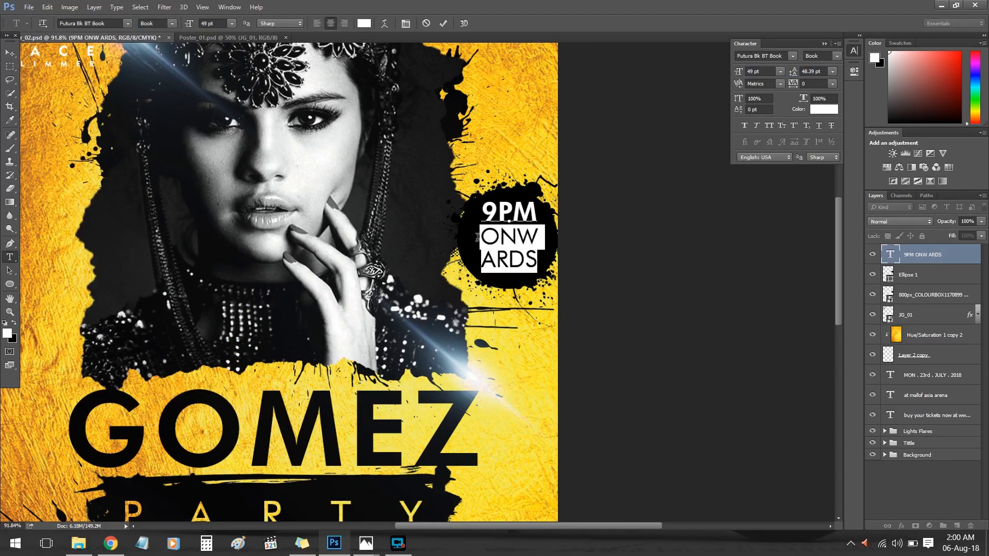
key("Down")
key("Down")
key("Down")
key("Down")
key("Down")
key("Down")
key("Down")
key("Down")
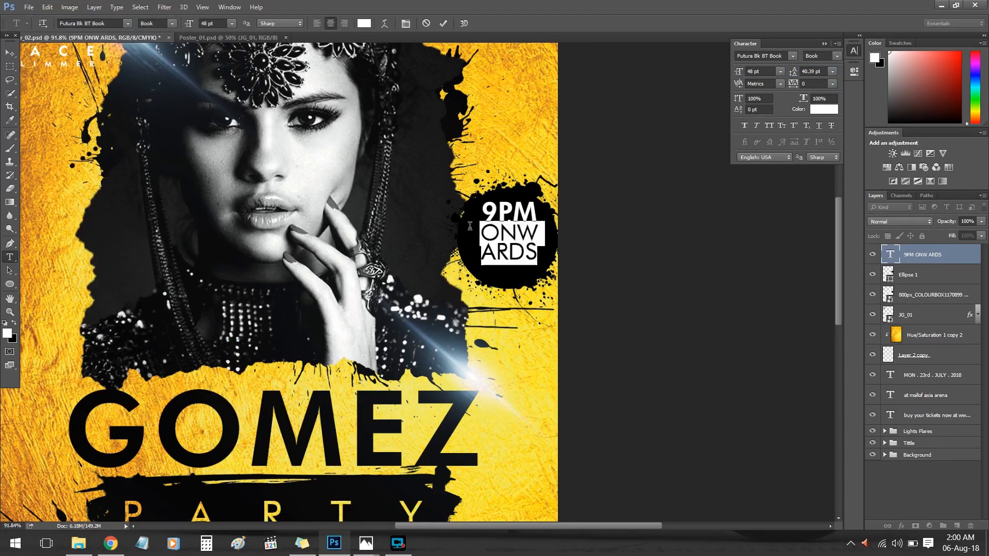
Choose a preset leading for the 9PM and ONW lines and increase it to open the gap below 9PM
left_click_drag(506, 226, 482, 210)
left_click_drag(539, 236, 480, 210)
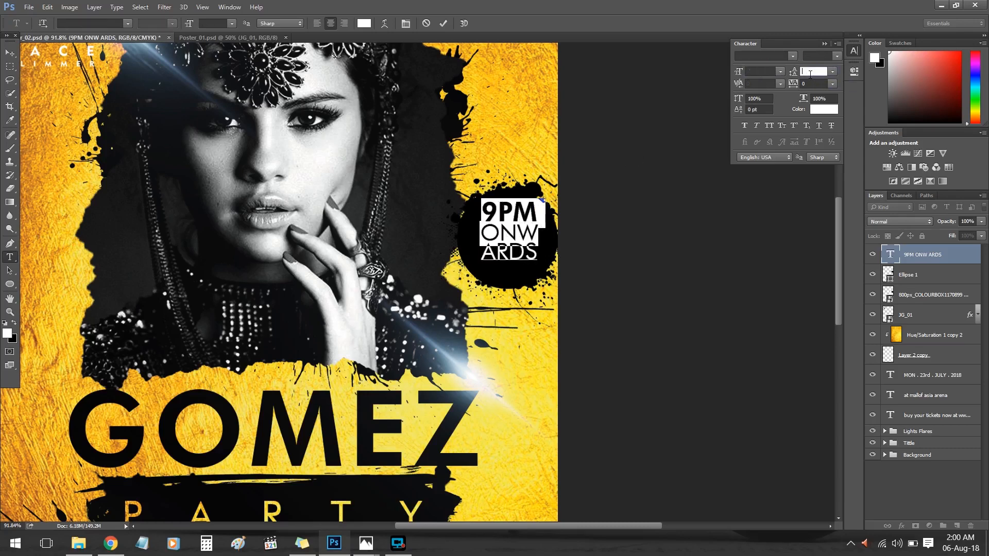
left_click(833, 71)
left_click(824, 225)
key("Up")
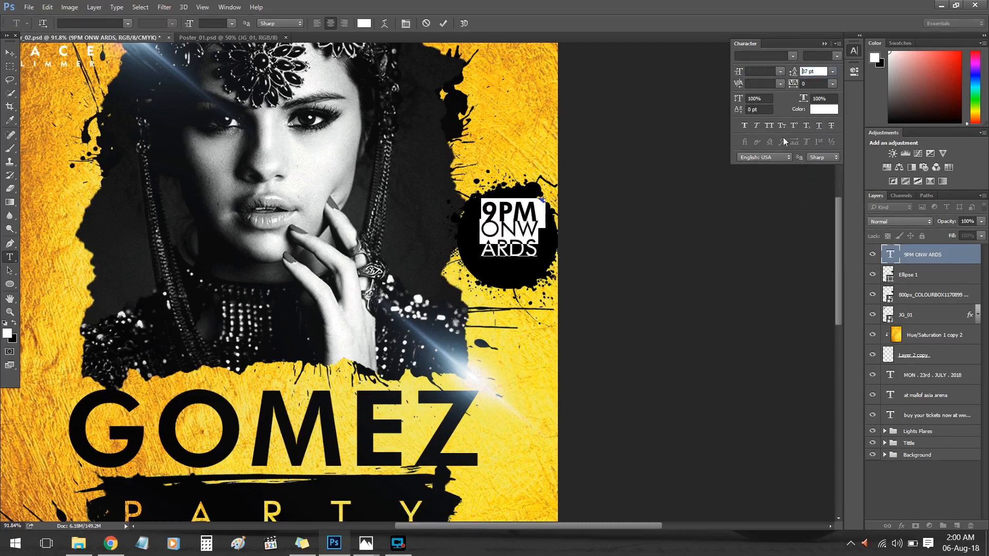
key("Up")
key("Up")
key("Up")
key("Up")
Nudge the 9PM ONWARDS text to centre it inside the black circle
left_click(9, 52)
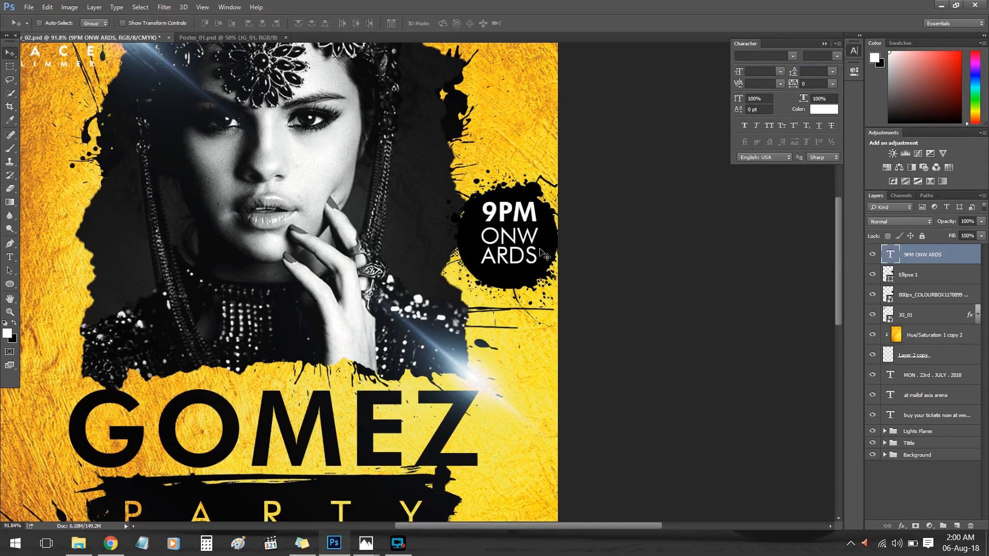
left_click_drag(541, 254, 533, 256)
key("ctrl+t")
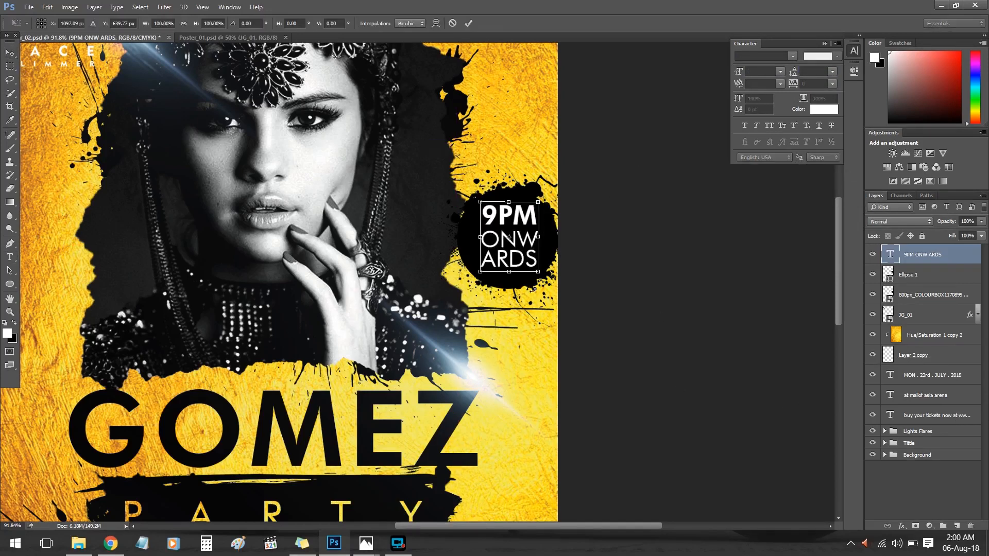
left_click(468, 24)
Duplicate the gold Hue/Saturation 1 copy 2 layer, move the copy to the top and clip it to the 9PM ONWARDS text
left_click(928, 336)
key("ctrl+k")
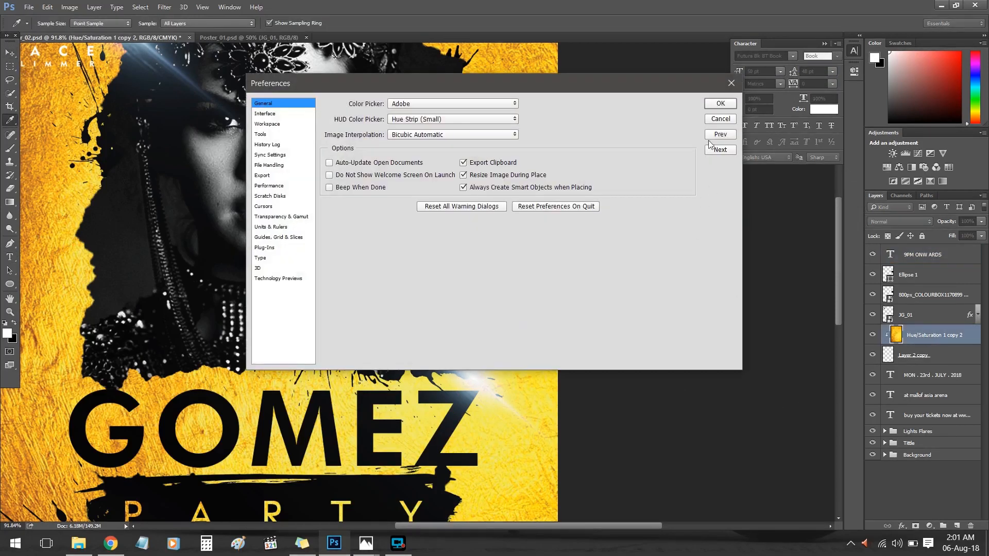
left_click(720, 122)
key("ctrl+j")
key("ctrl+shift+bracketright")
key("ctrl+alt+g")
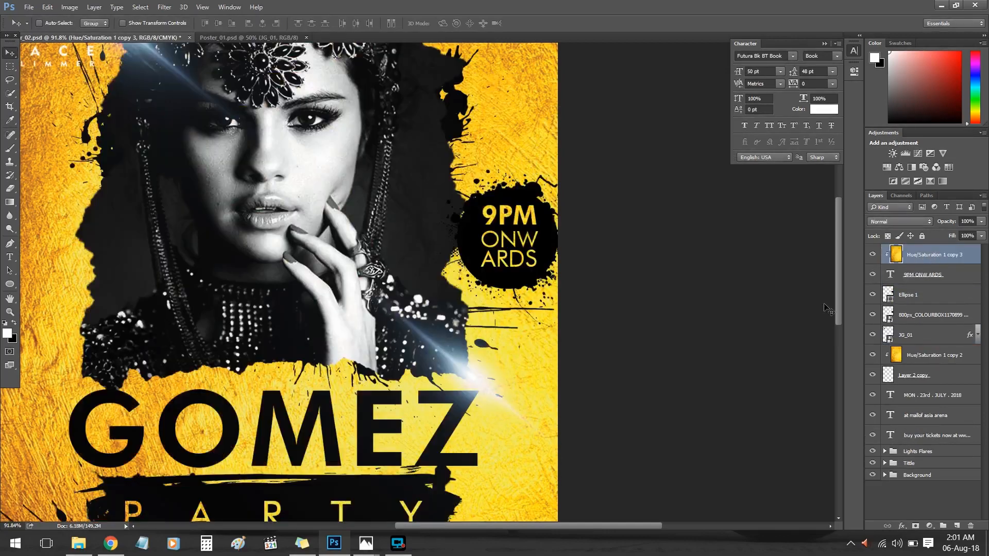
Save the poster document and save a JPEG copy as Poster_02.jpg in the Posters folder
key("z")
left_click_drag(517, 334, 361, 335)
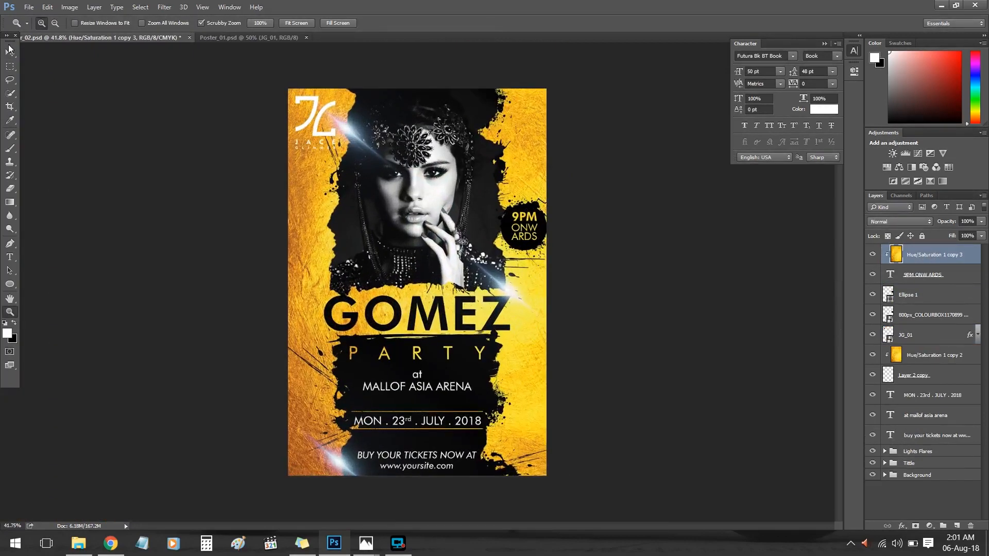
key("ctrl+s")
key("ctrl+shift+s")
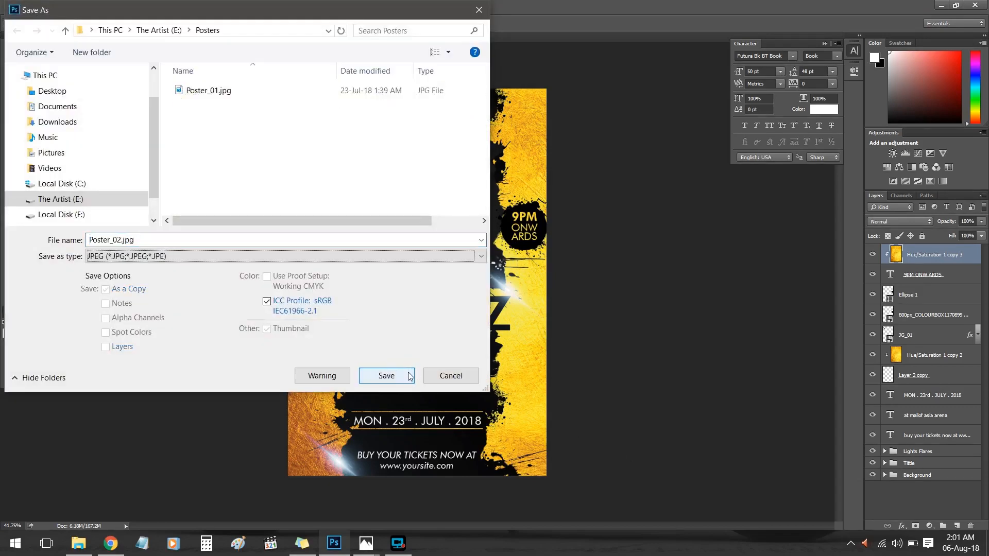
left_click(381, 376)
left_click(545, 151)
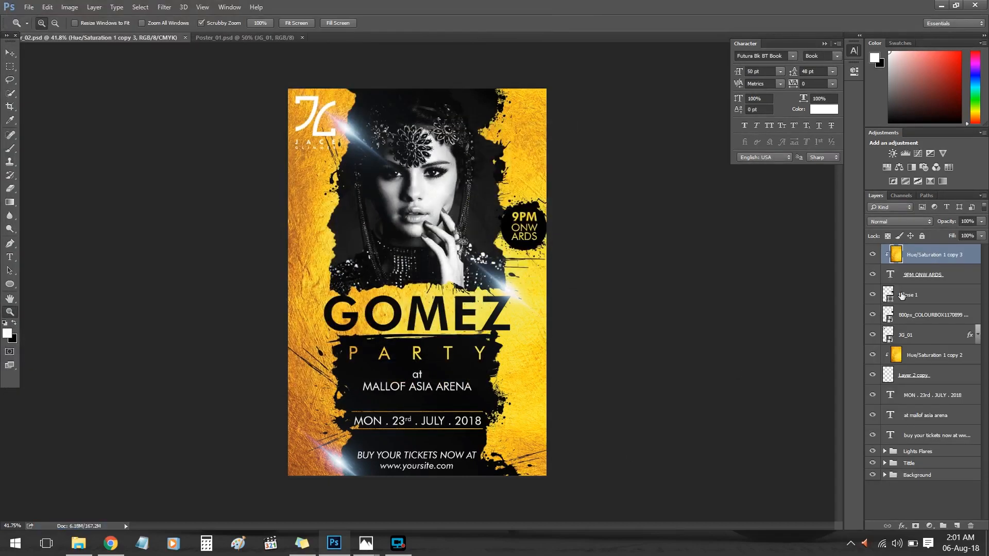
Duplicate the gold texture layer, move the copy directly above the JG_01 logo layer and clip it to the logo
key("ctrl+j")
left_click_drag(925, 258, 938, 345)
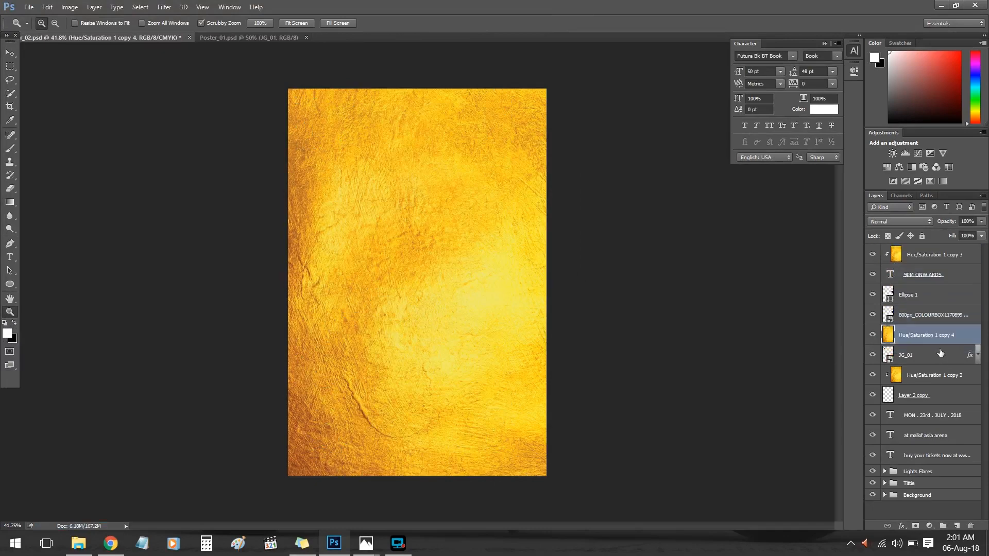
left_click(938, 346, "alt")
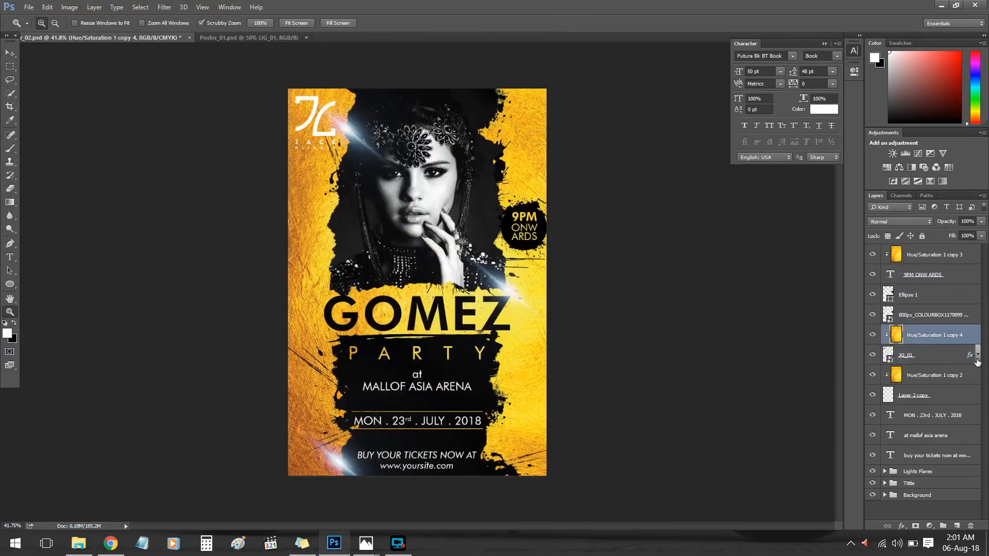
Move the clipped Hue/Saturation 1 copy 4 gold texture up so its lighter yellow area falls over the JG_01 logo
left_click(894, 370)
left_click(978, 355)
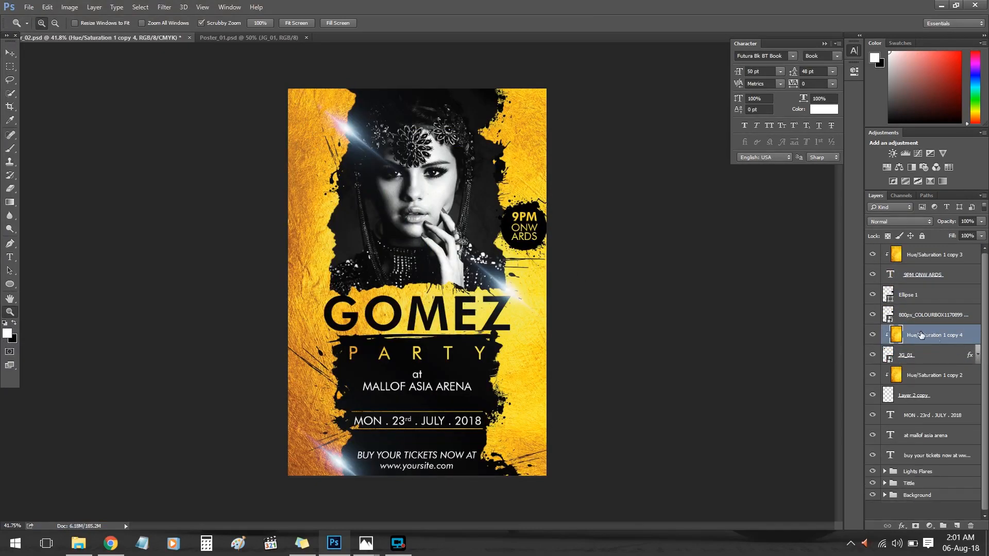
key("v")
left_click_drag(232, 320, 364, 181)
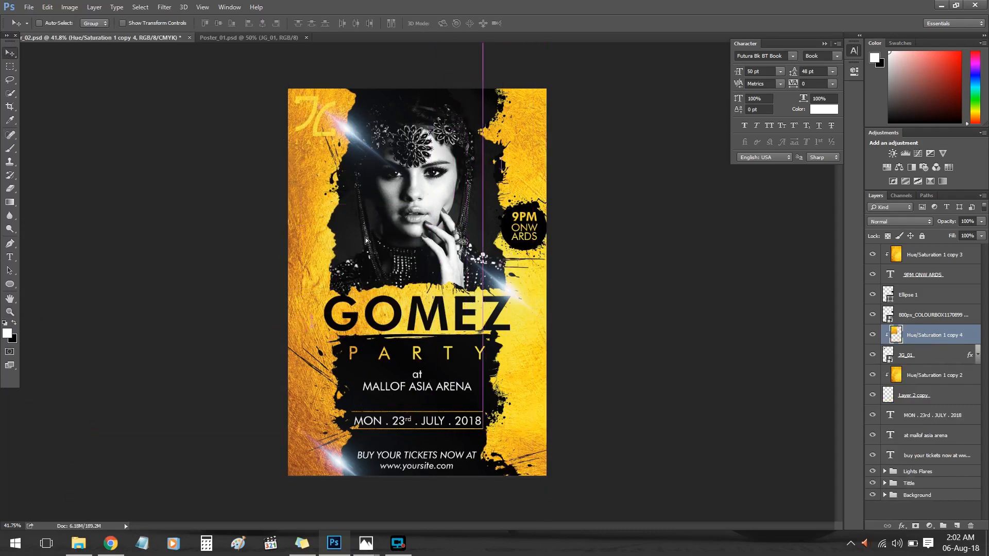
Turn off the JG_01 logo's Color Overlay and strengthen its black Drop Shadow to 100% opacity and 11% spread
key("alt+bracketleft")
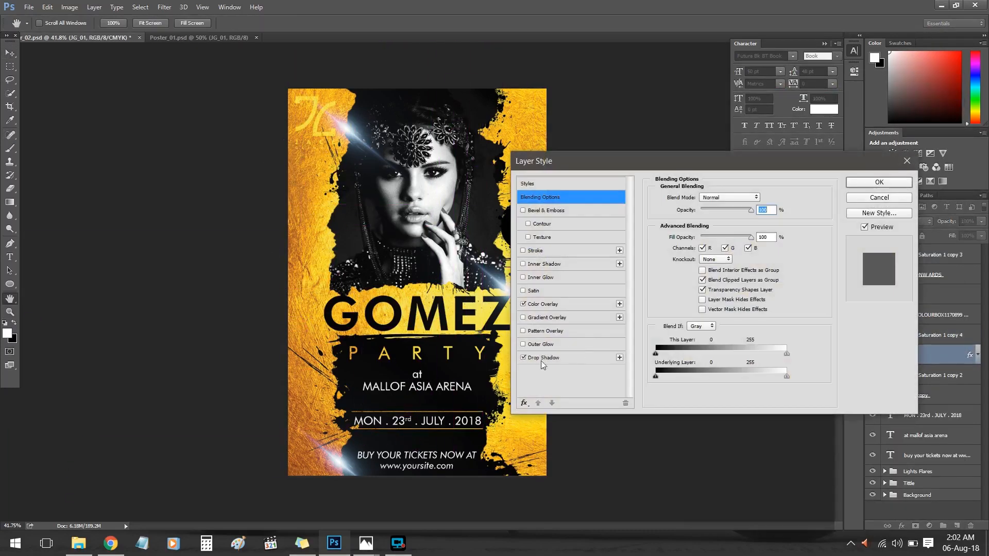
left_click(543, 361)
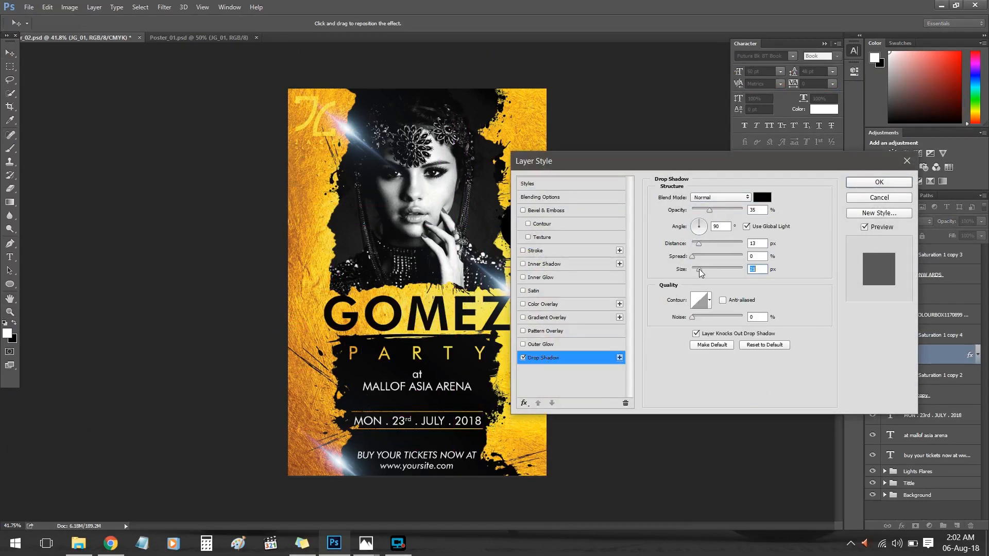
left_click(871, 183)
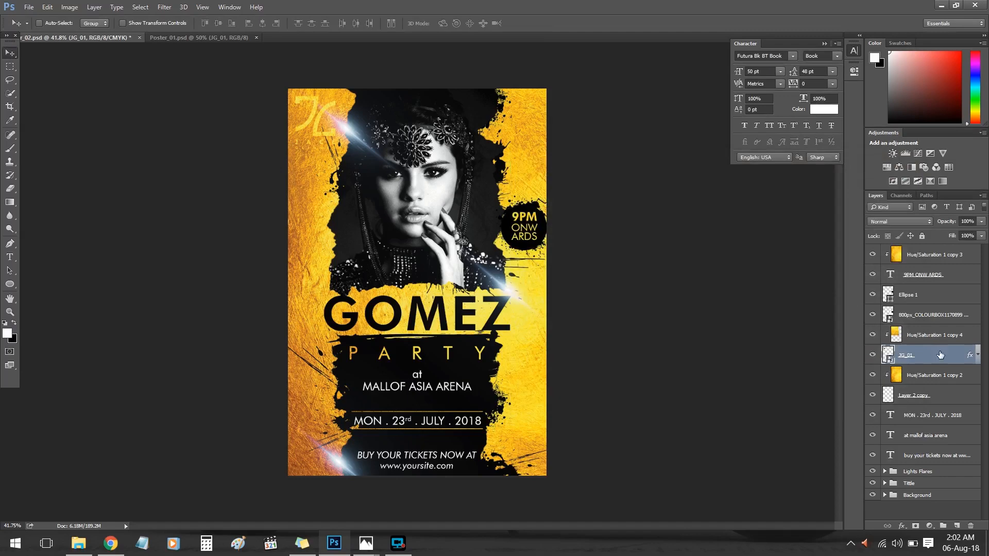
double_click(965, 359)
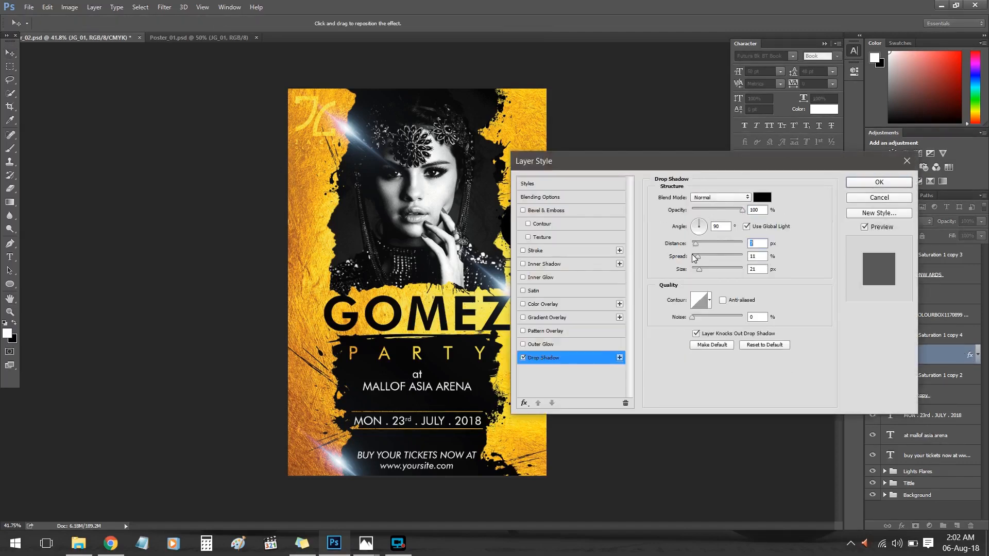
left_click_drag(699, 270, 702, 269)
left_click(732, 198)
left_click(758, 199)
key("Return")
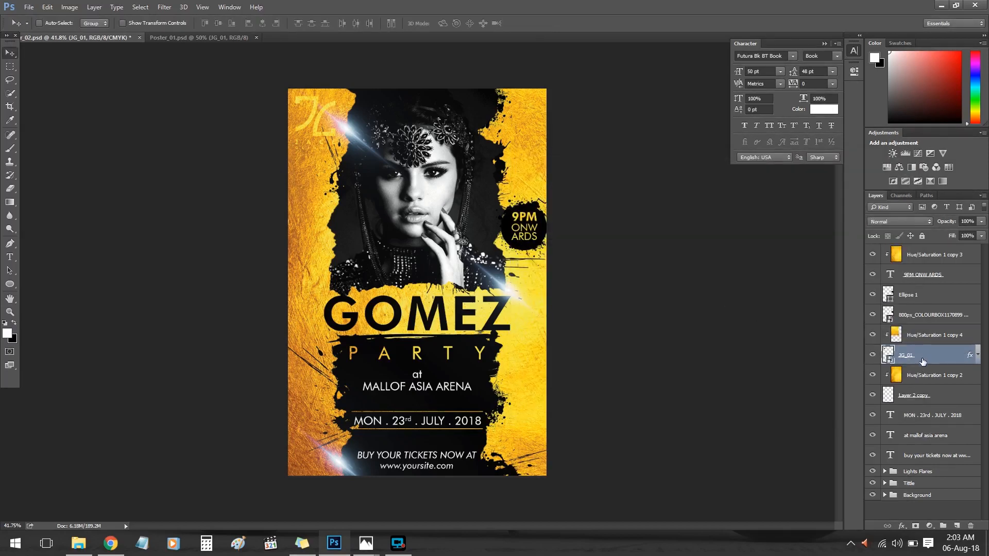
Delete the Hue/Saturation 1 copy 4 gold texture layer clipped to the logo and save the poster document
left_click(920, 335)
key("Delete")
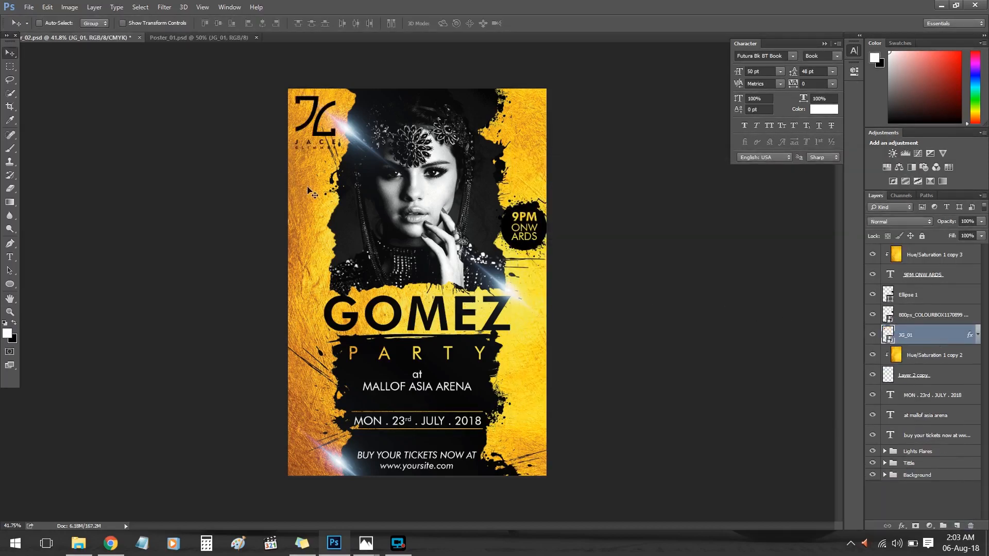
key("ctrl+s")
key("ctrl+space")
left_click_drag(345, 180, 344, 155)
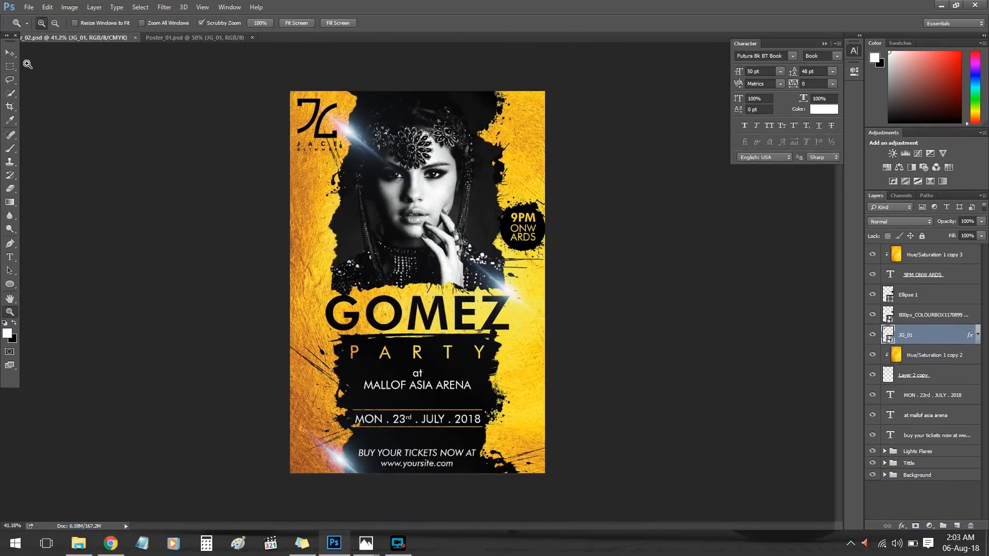
left_click(7, 54)
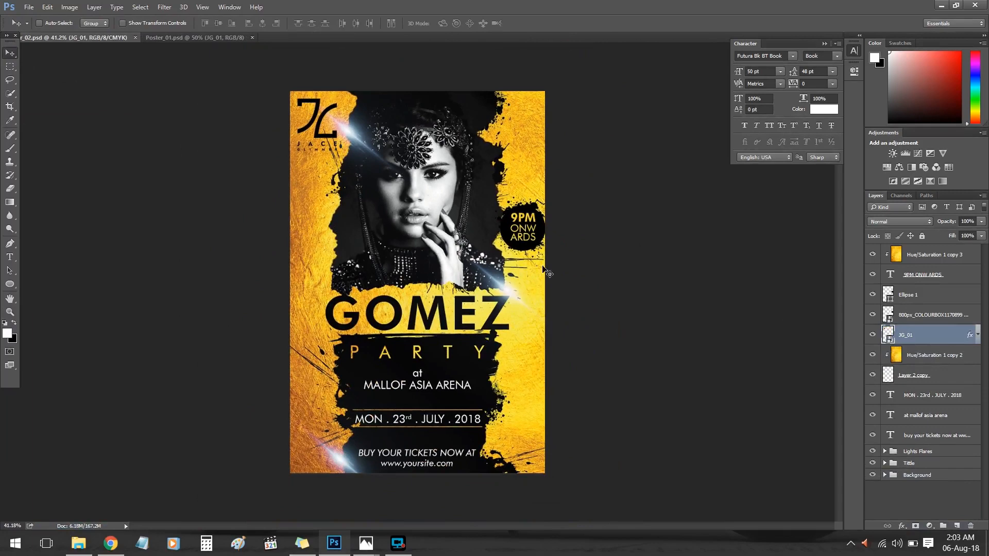